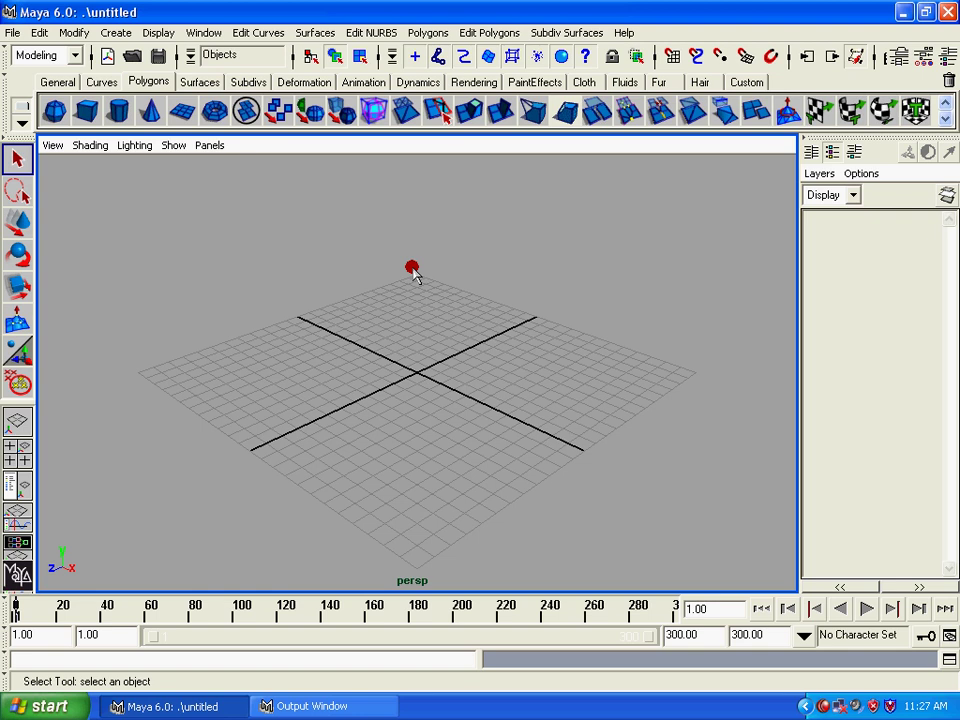
- Try the four-view and perspective-plus-outliner layouts, resize their panes, then return to single perspective
click(17, 453)
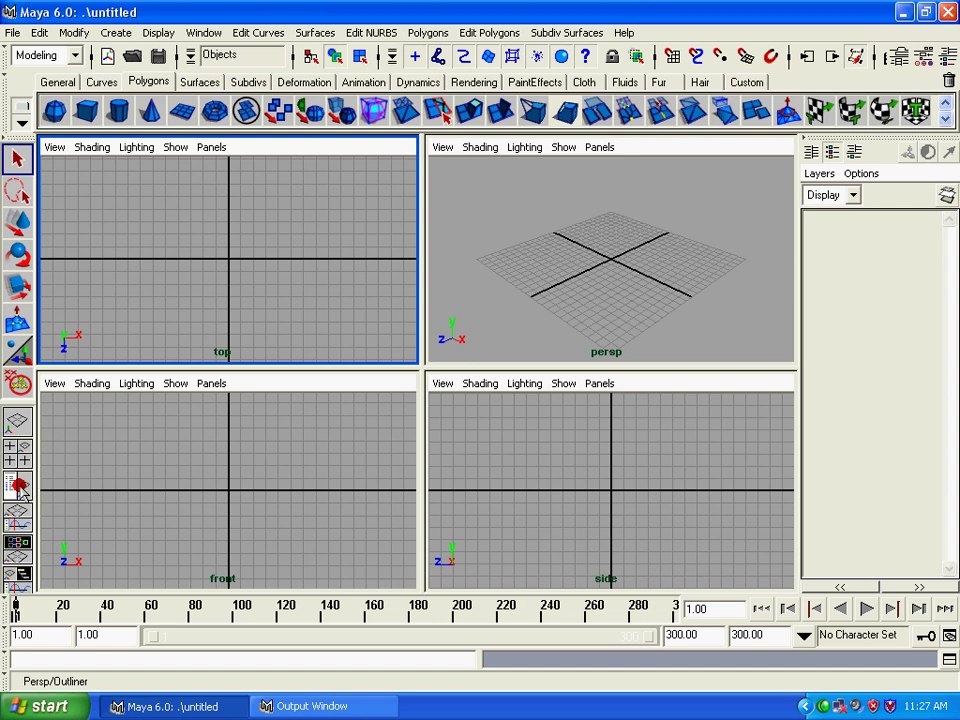
click(17, 486)
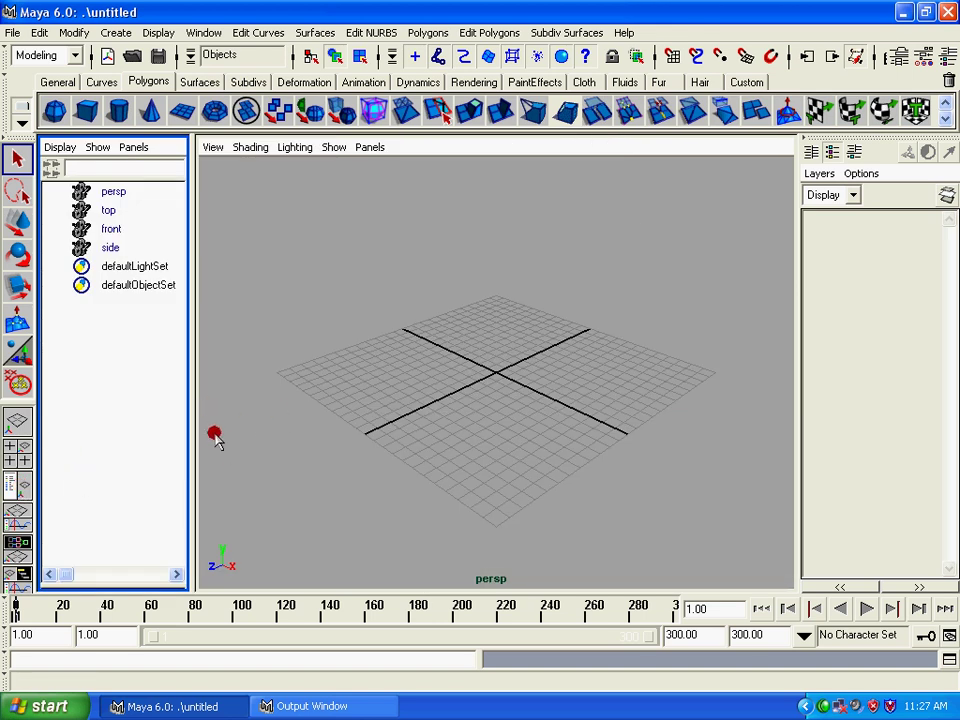
mouse_move(193, 440)
mouse_down()
mouse_move(595, 437)
mouse_move(278, 440)
mouse_up()
click(17, 440)
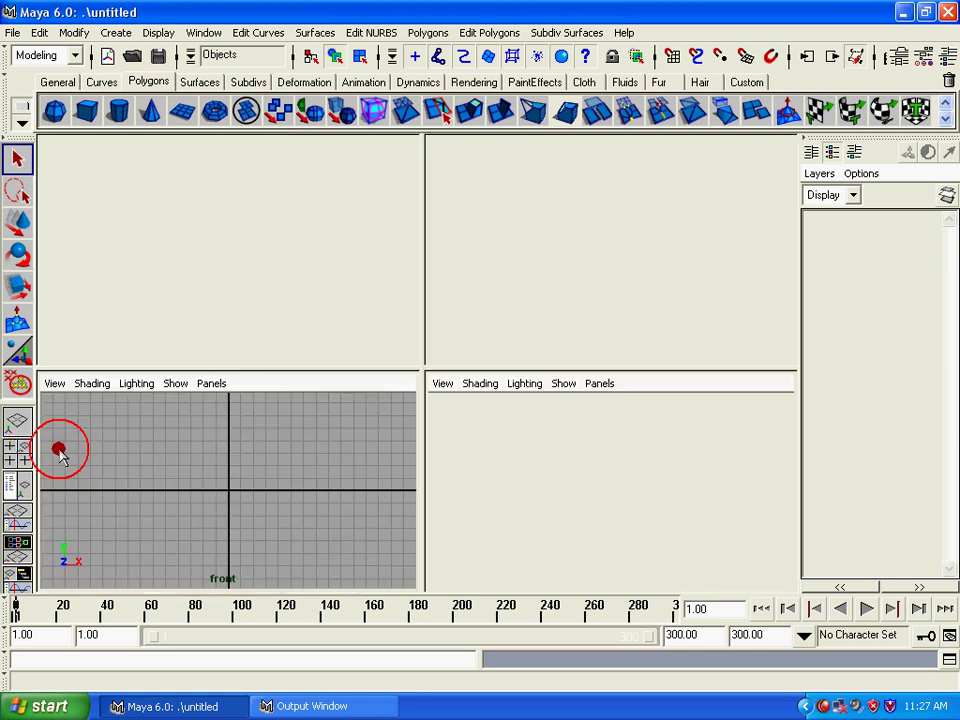
mouse_move(422, 368)
mouse_down()
mouse_move(283, 333)
mouse_move(161, 257)
mouse_move(372, 228)
mouse_move(368, 348)
mouse_move(402, 360)
mouse_up()
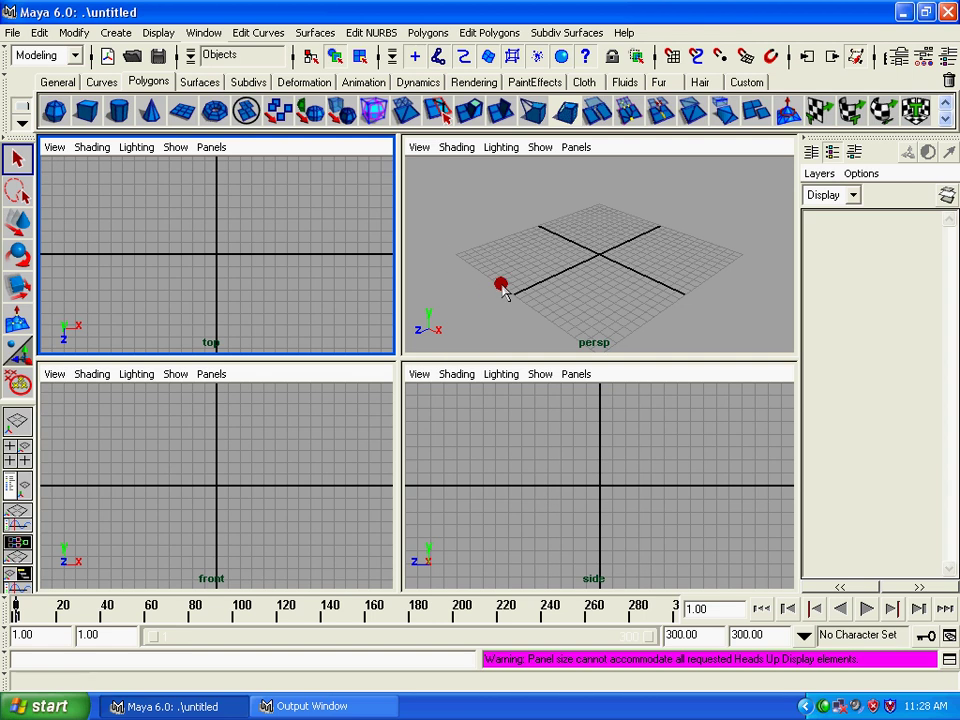
click(16, 422)
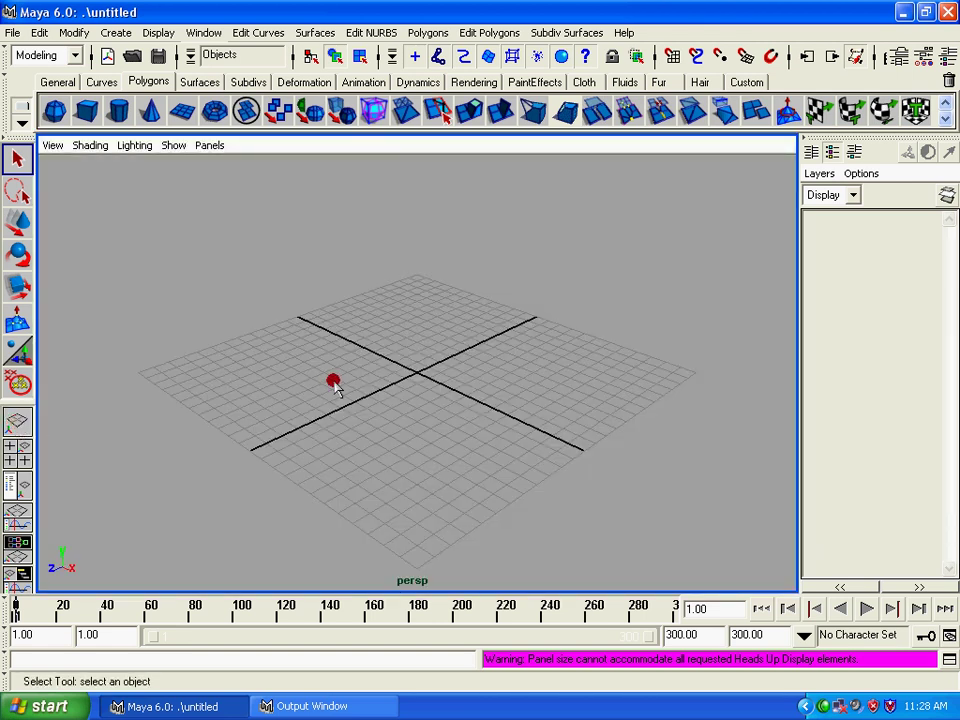
- In the four-view layout, make the persp, top, front and side panels active in turn
click(18, 447)
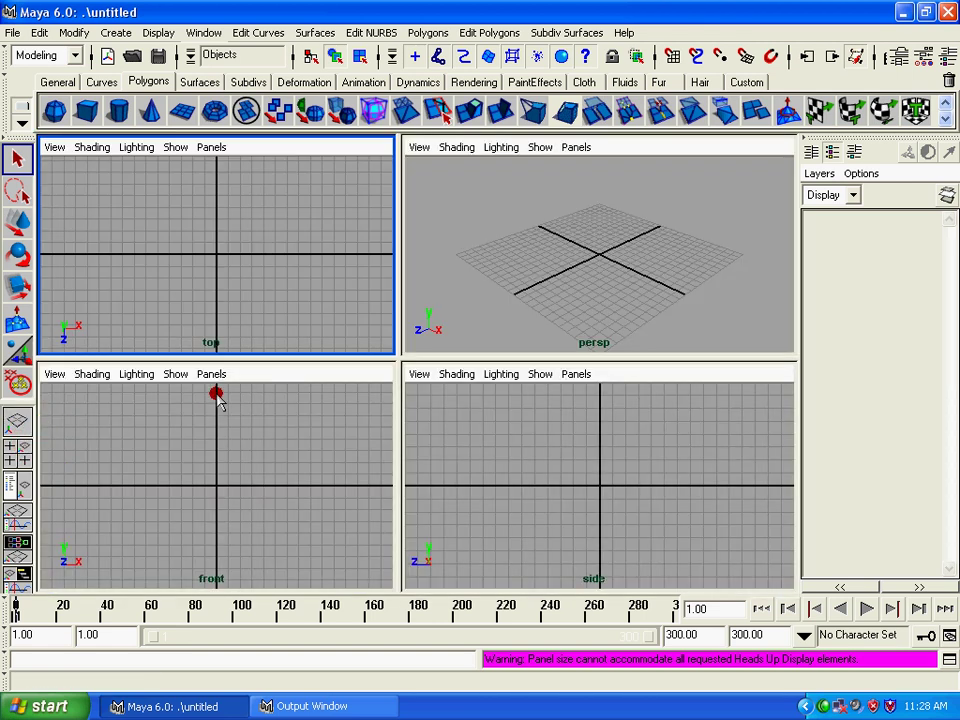
click(480, 306)
click(318, 316)
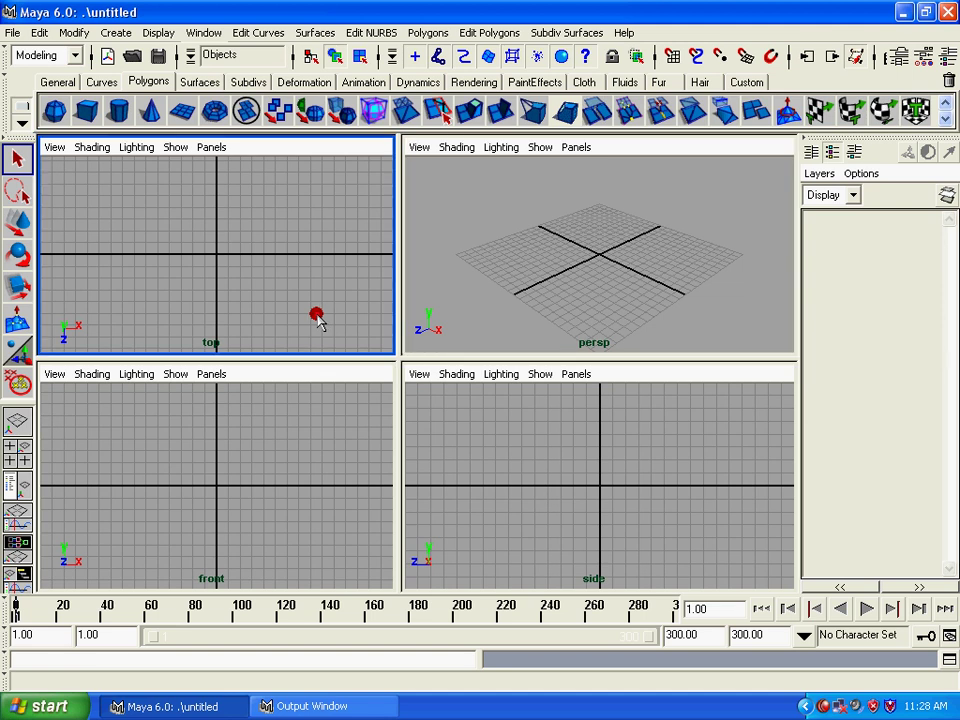
click(257, 423)
click(572, 461)
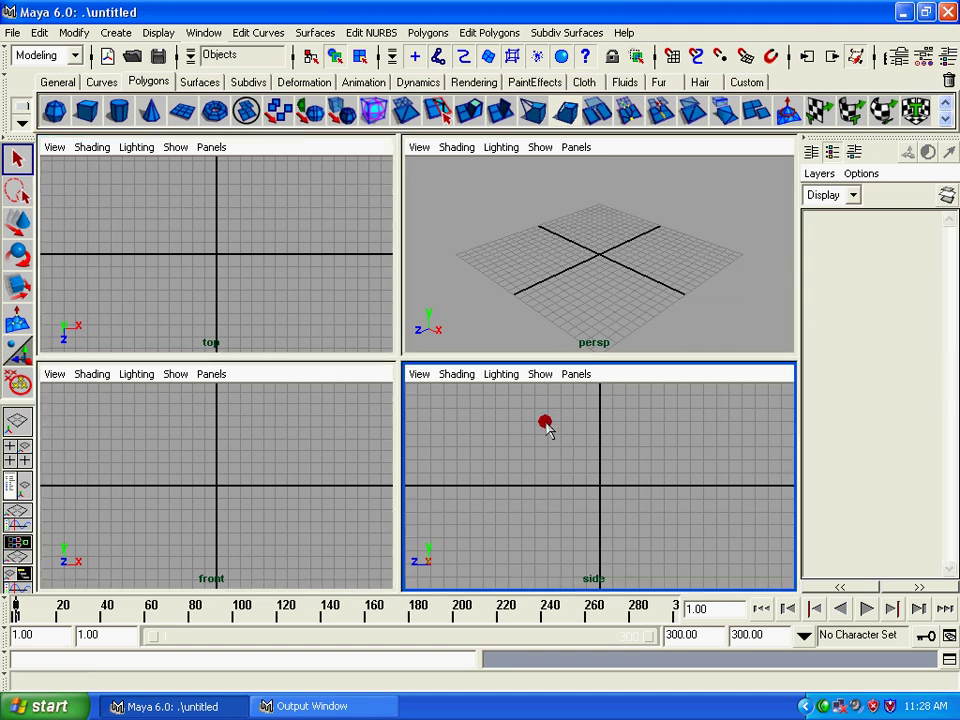
click(549, 302)
click(293, 261)
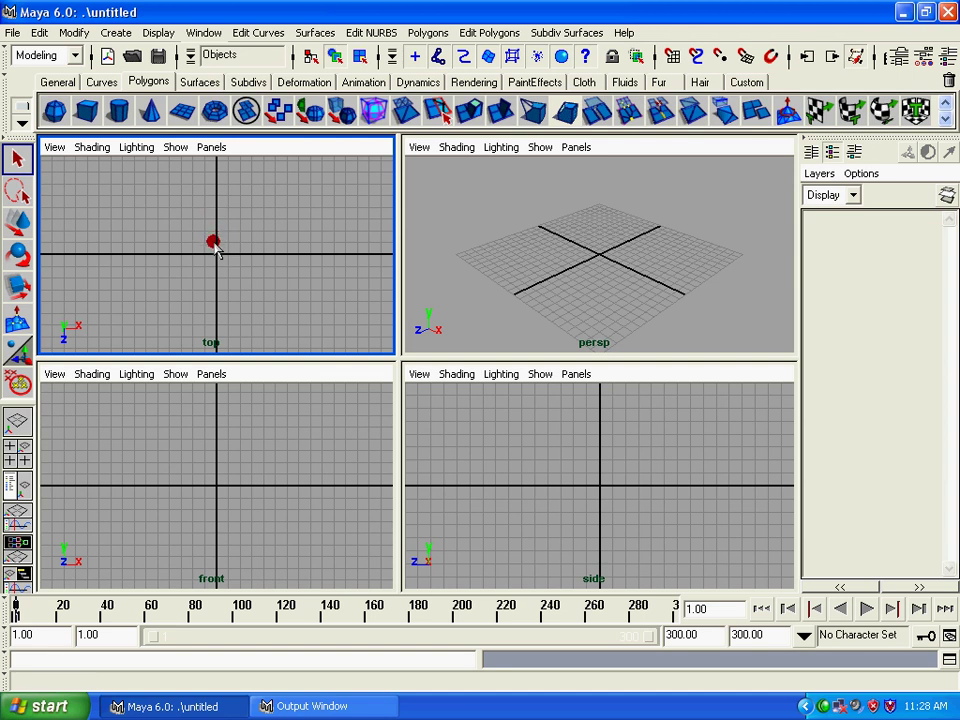
click(195, 455)
click(537, 450)
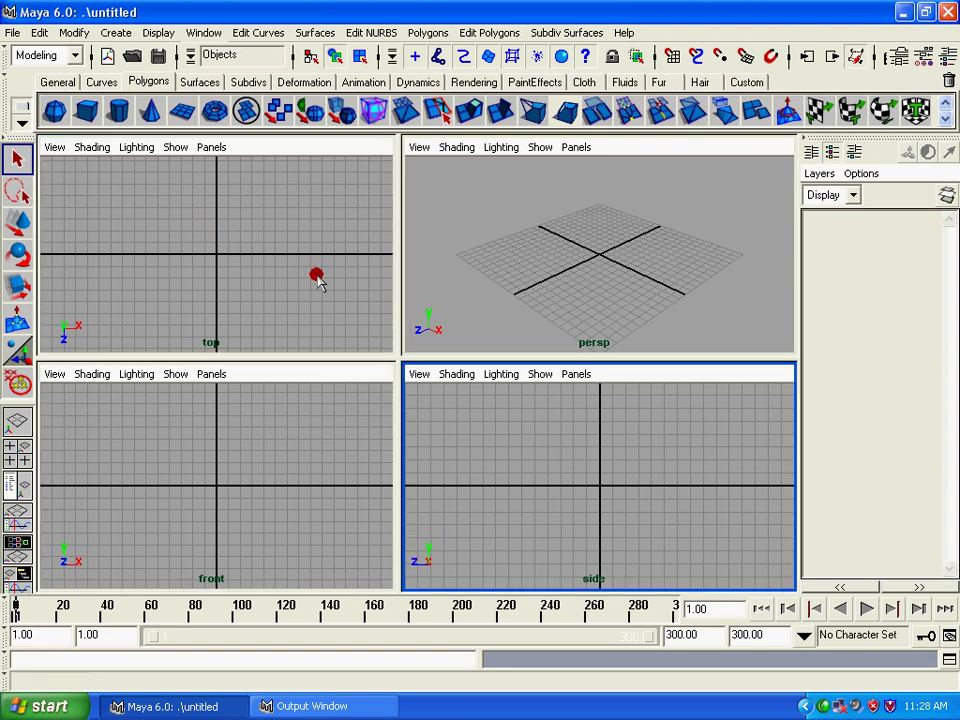
click(543, 262)
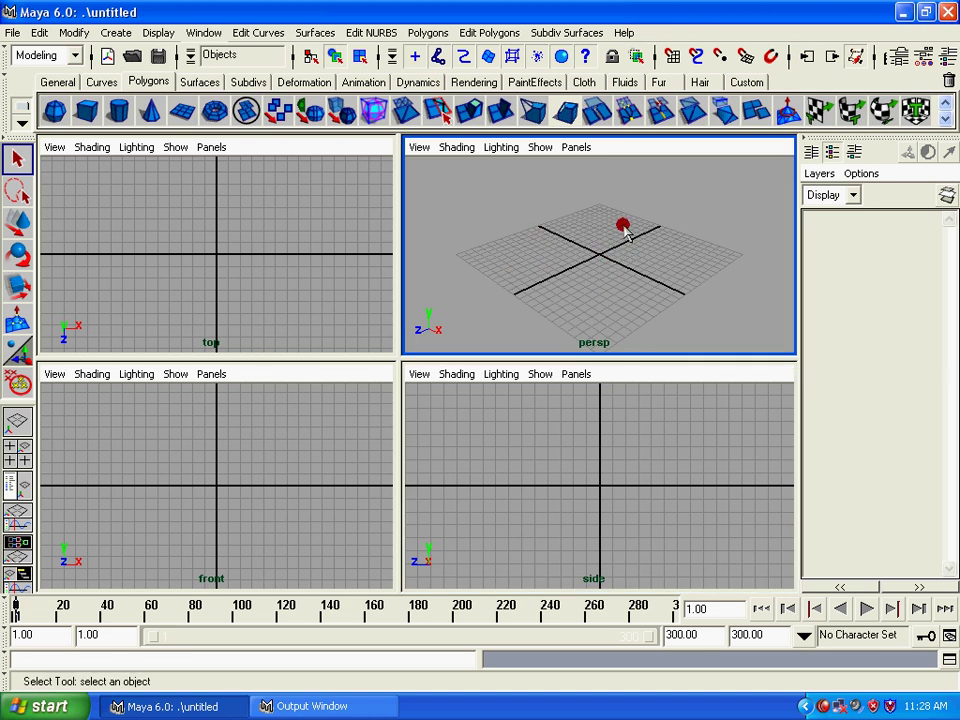
- Toggle the persp panel between maximized and four-view with Spacebar, then hold it for the hotbox
key(space)
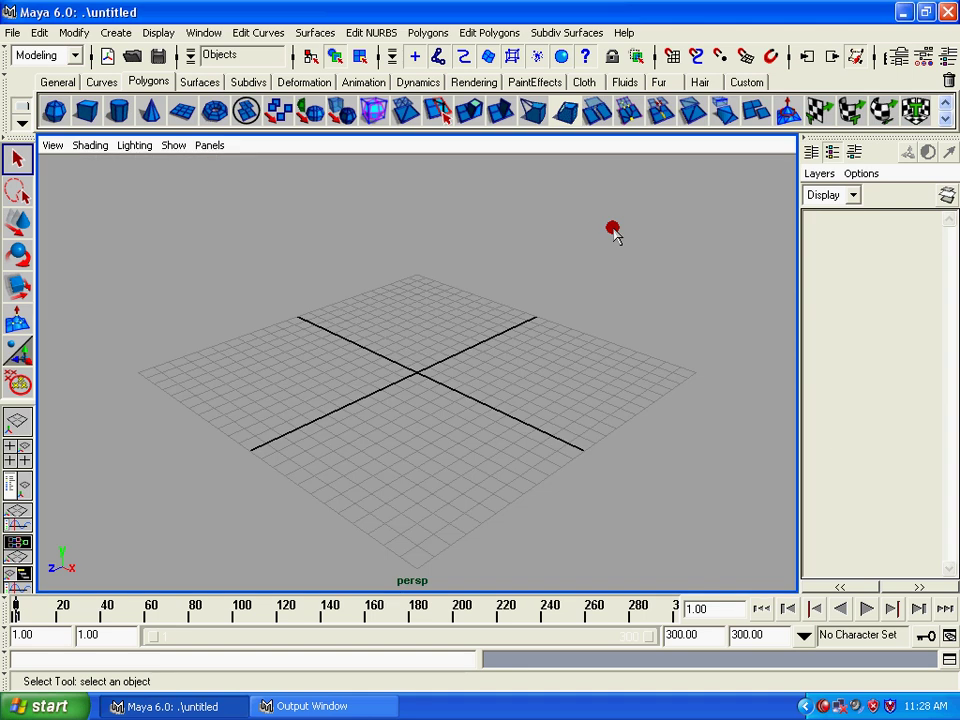
key(space)
key(space)
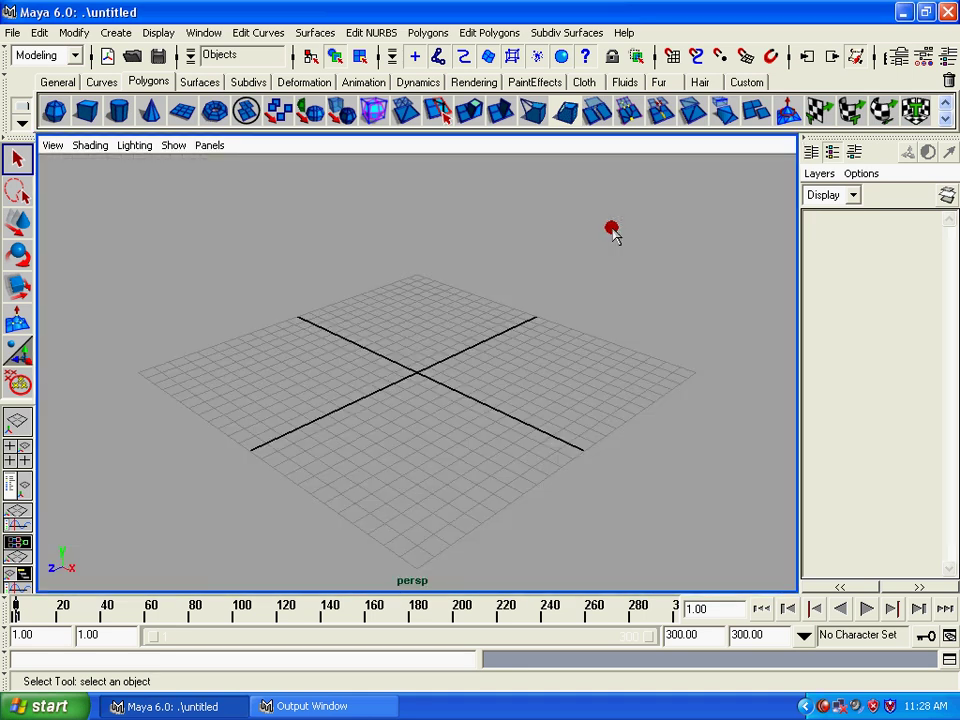
key(space)
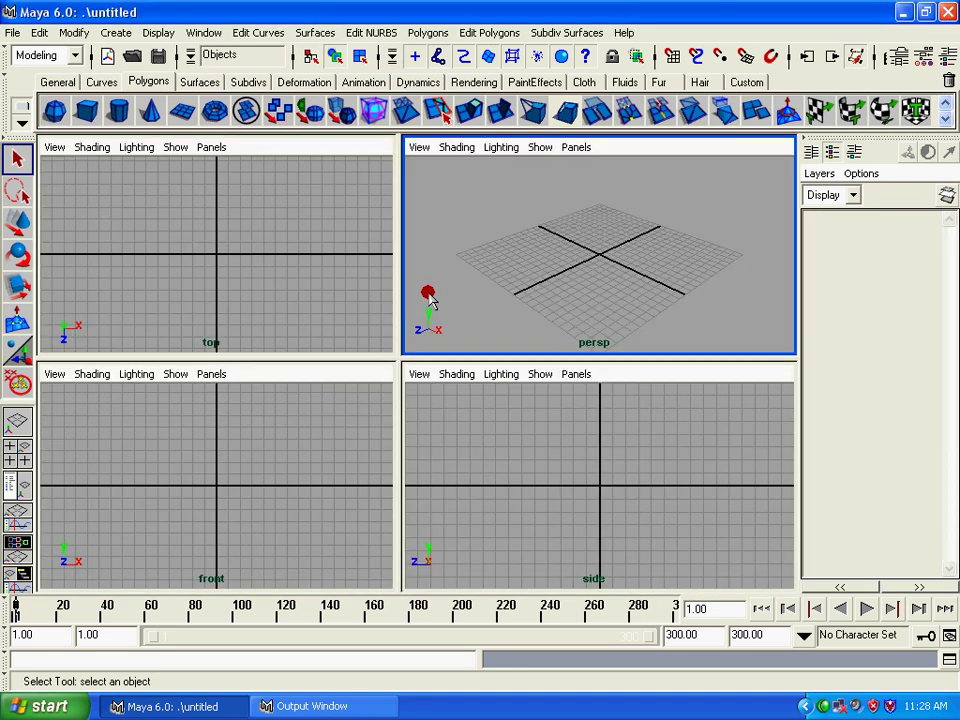
key(space)
key(space)
key(space)
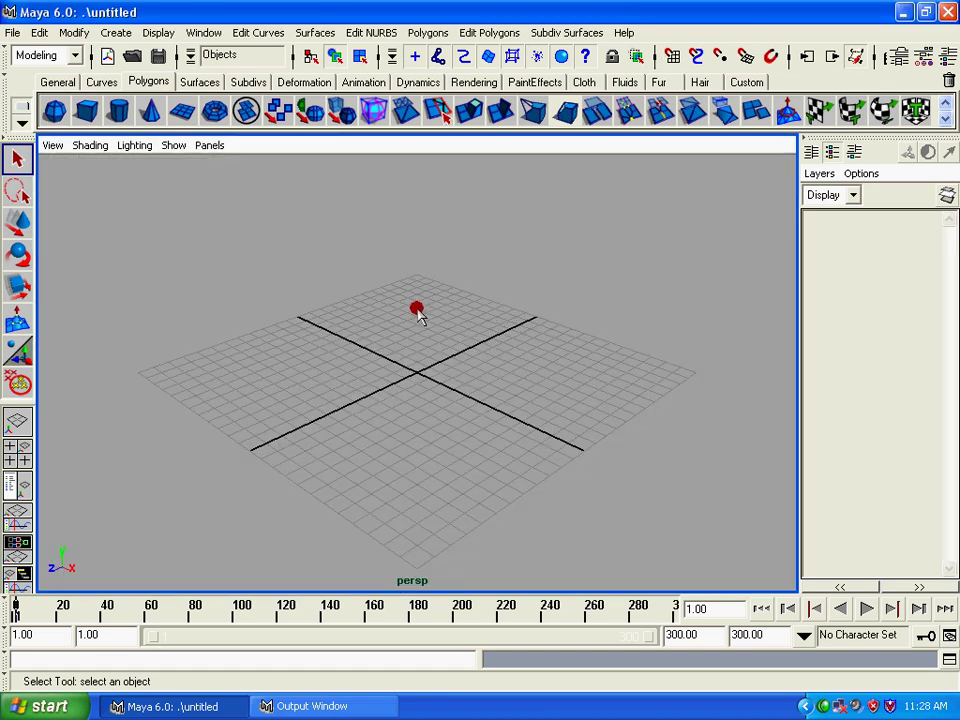
key(space)
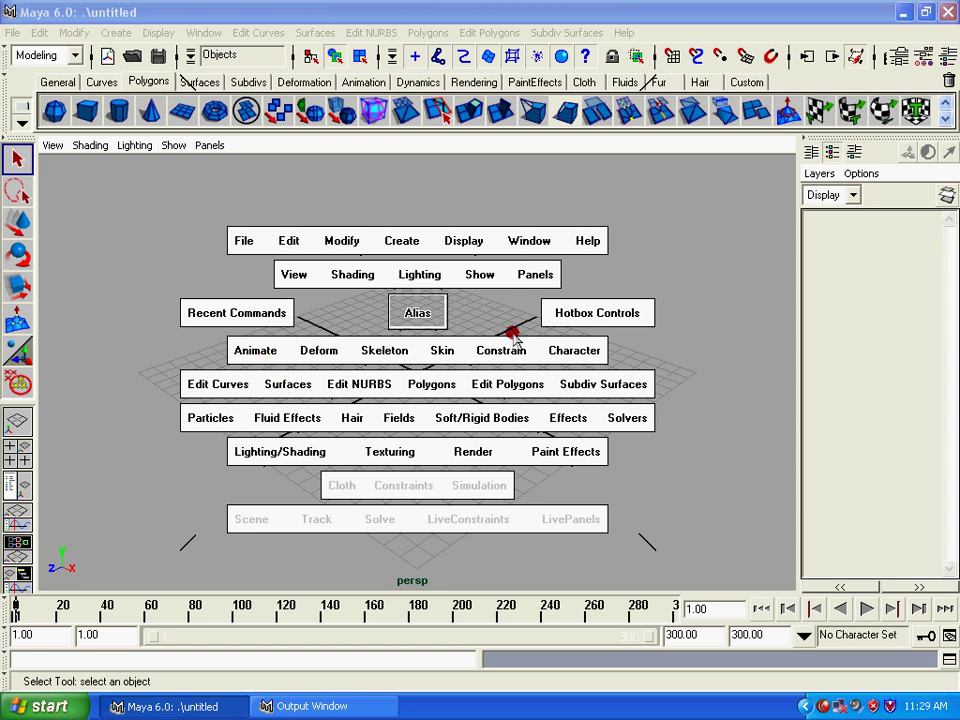
- Limit selection to the Rendering mask from the hotbox's selection mask choices
click(500, 197)
click(428, 193)
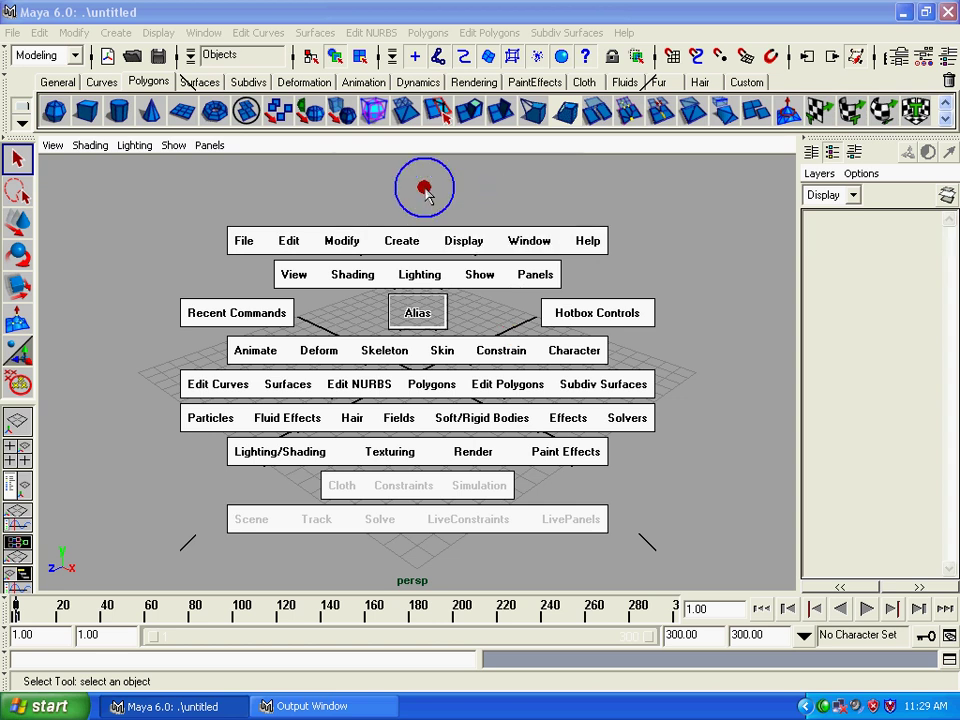
click(153, 208)
drag(150, 386, 79, 386)
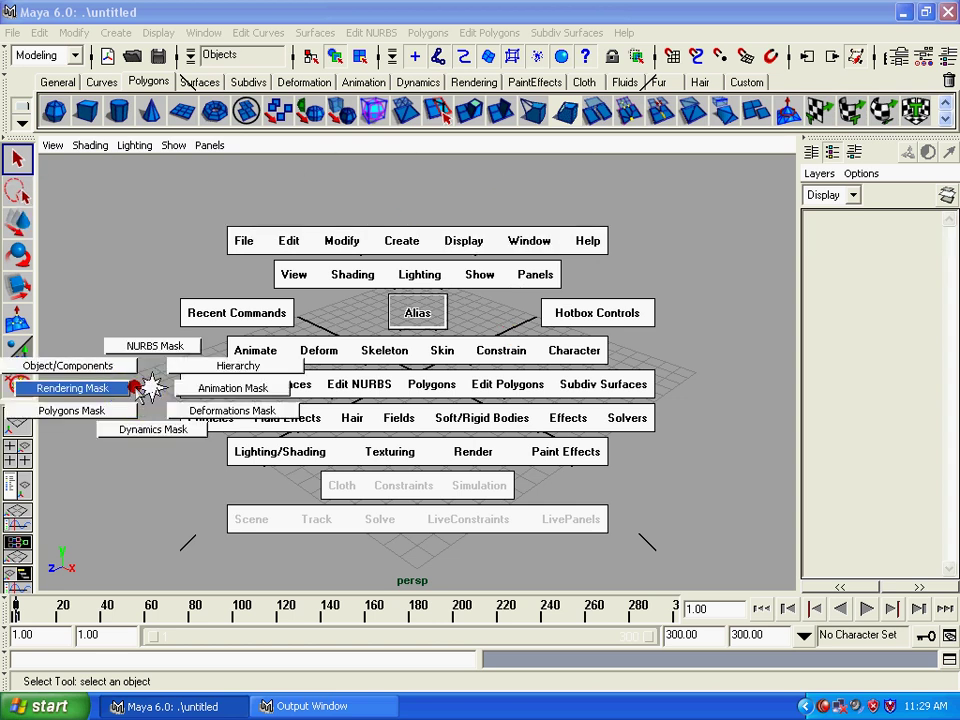
- Reopen the hotbox and view the east-zone choices for showing interface elements
key(space)
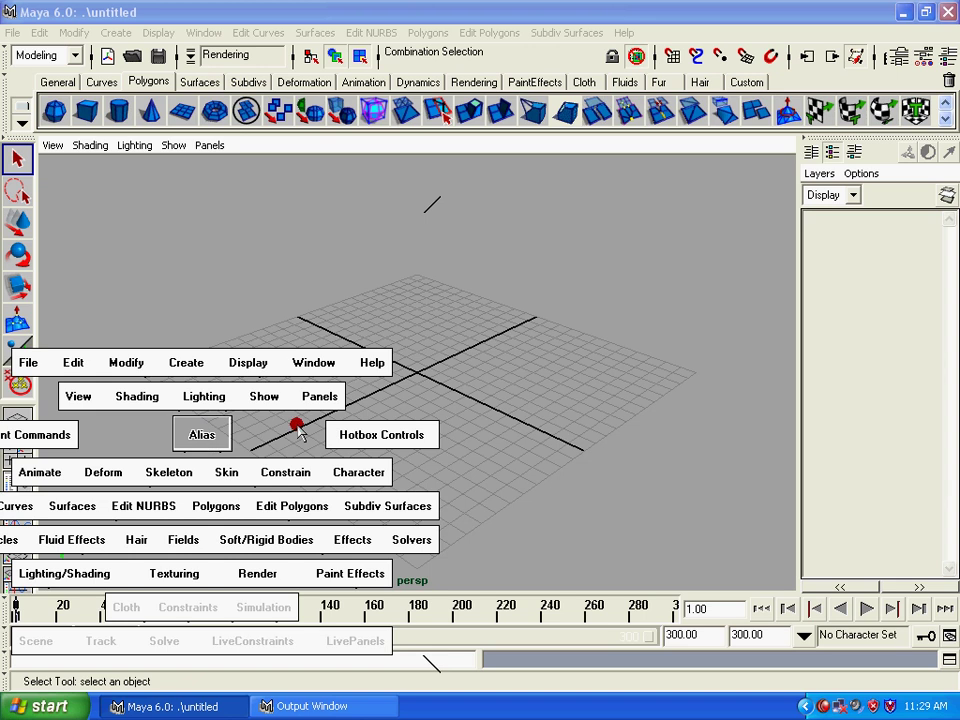
click(273, 437)
click(660, 304)
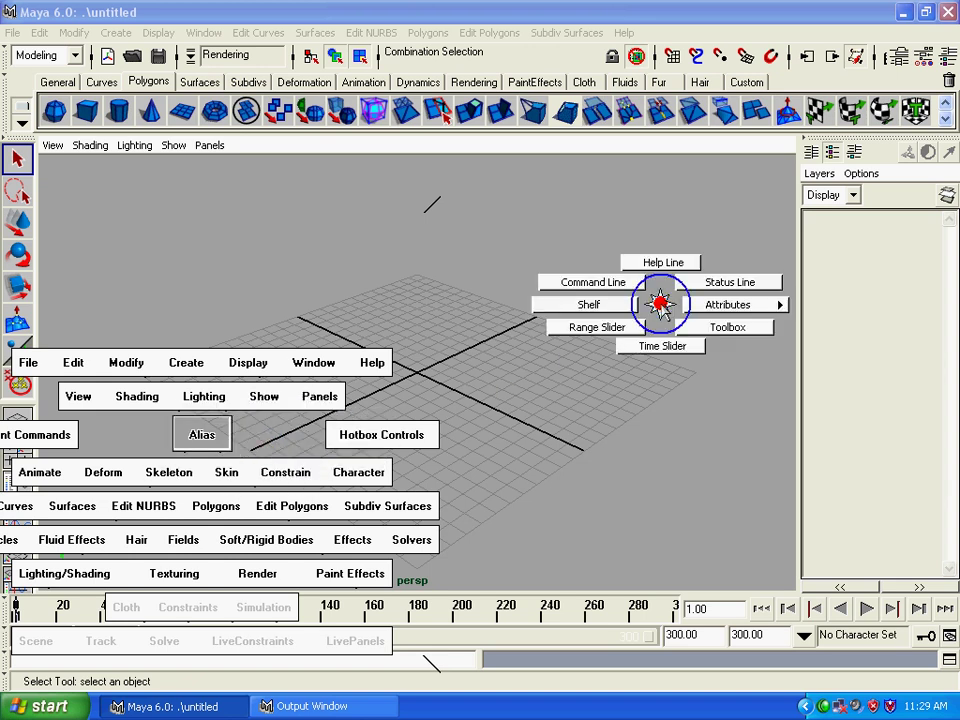
mouse_move(660, 292)
mouse_down()
mouse_move(570, 257)
mouse_move(570, 414)
mouse_move(729, 328)
mouse_move(649, 219)
mouse_move(471, 369)
mouse_move(617, 454)
mouse_move(671, 328)
mouse_move(563, 234)
mouse_move(557, 407)
mouse_move(699, 253)
mouse_move(482, 386)
mouse_move(718, 240)
mouse_move(476, 343)
mouse_move(660, 305)
mouse_up()
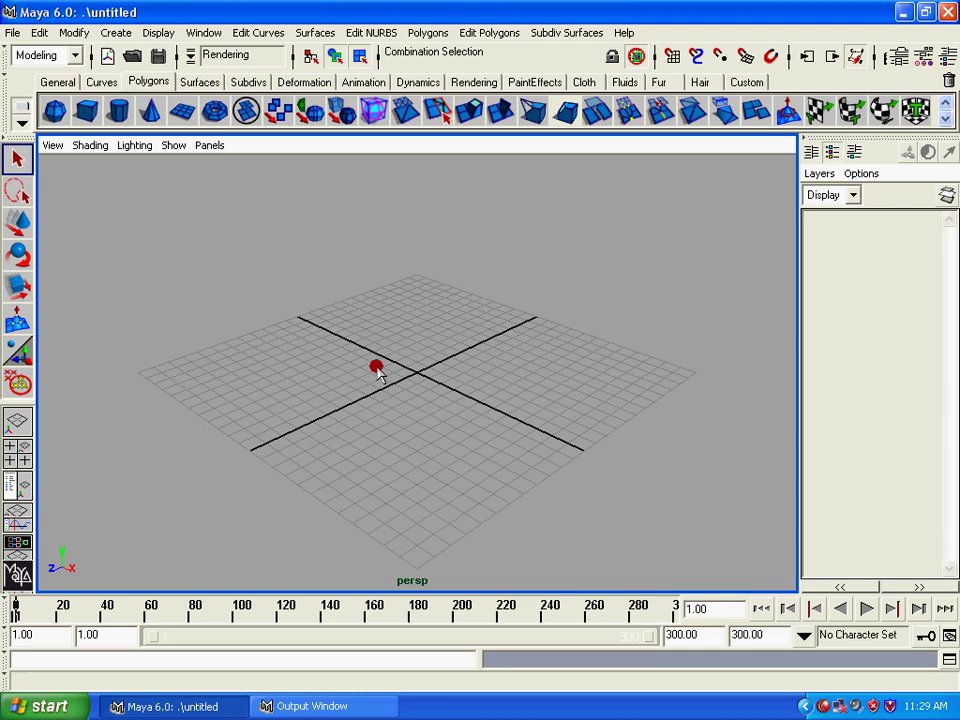
- Switch selection to components, then back to Select by object type
click(360, 57)
click(334, 57)
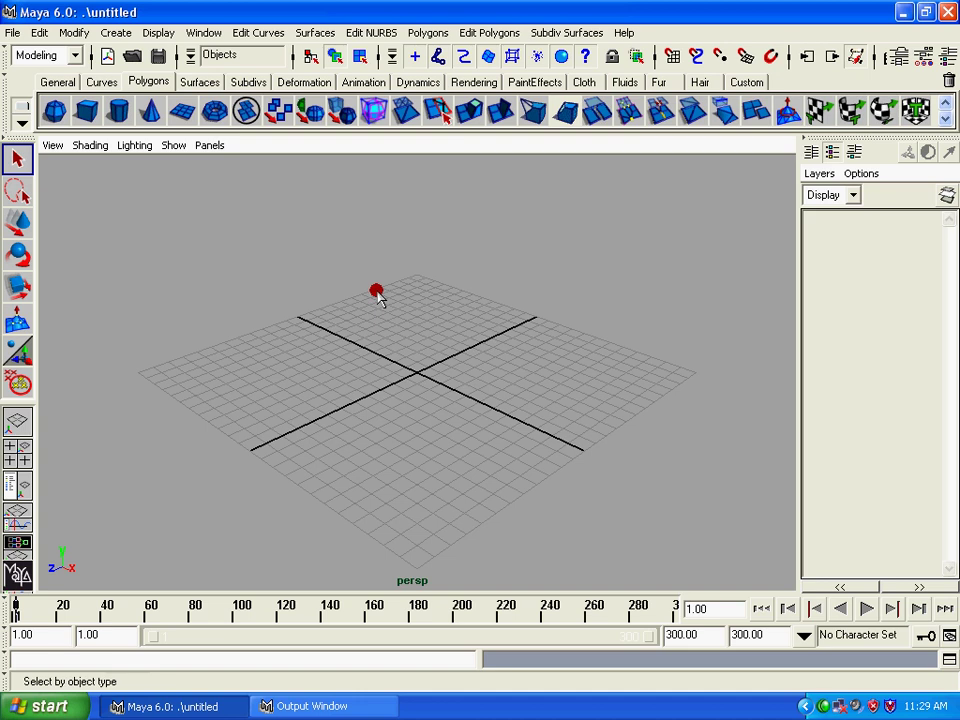
key(space)
click(209, 222)
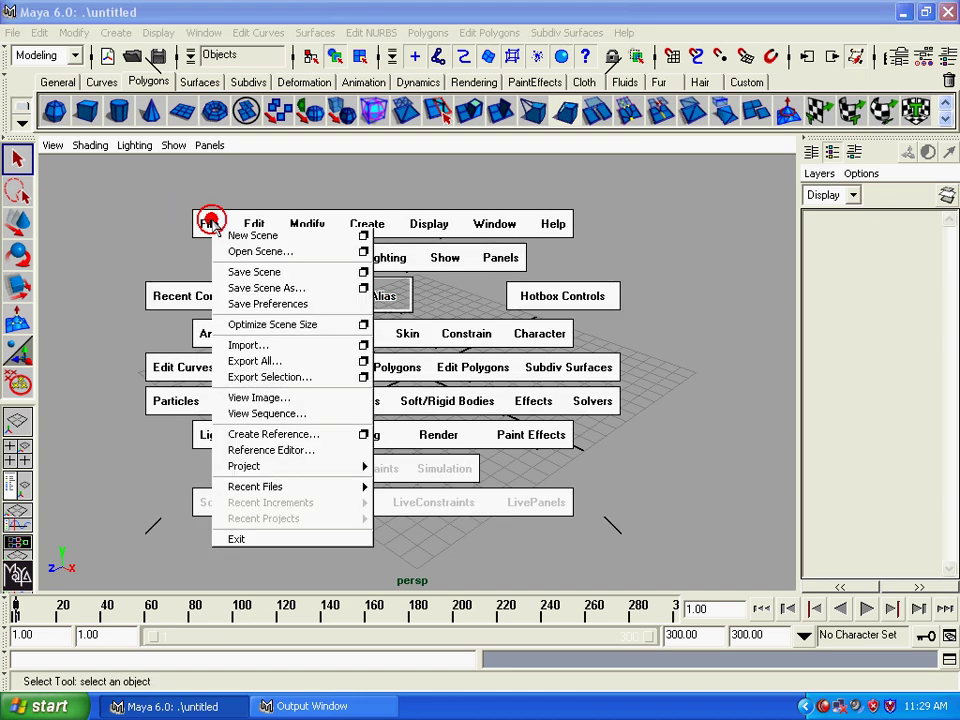
click(165, 246)
key(space)
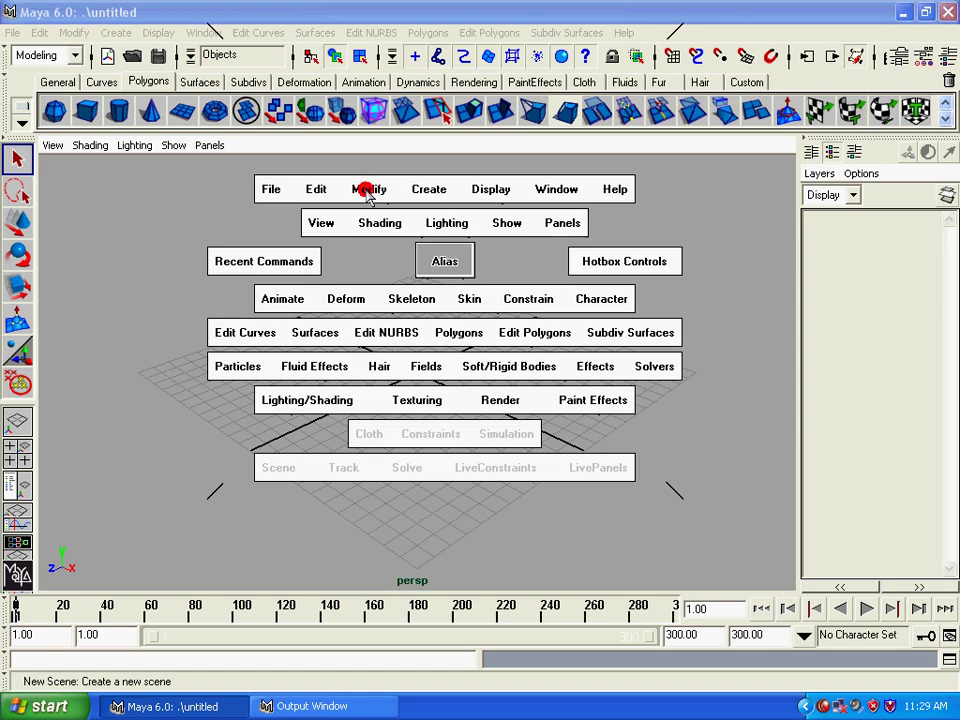
click(368, 191)
key(space)
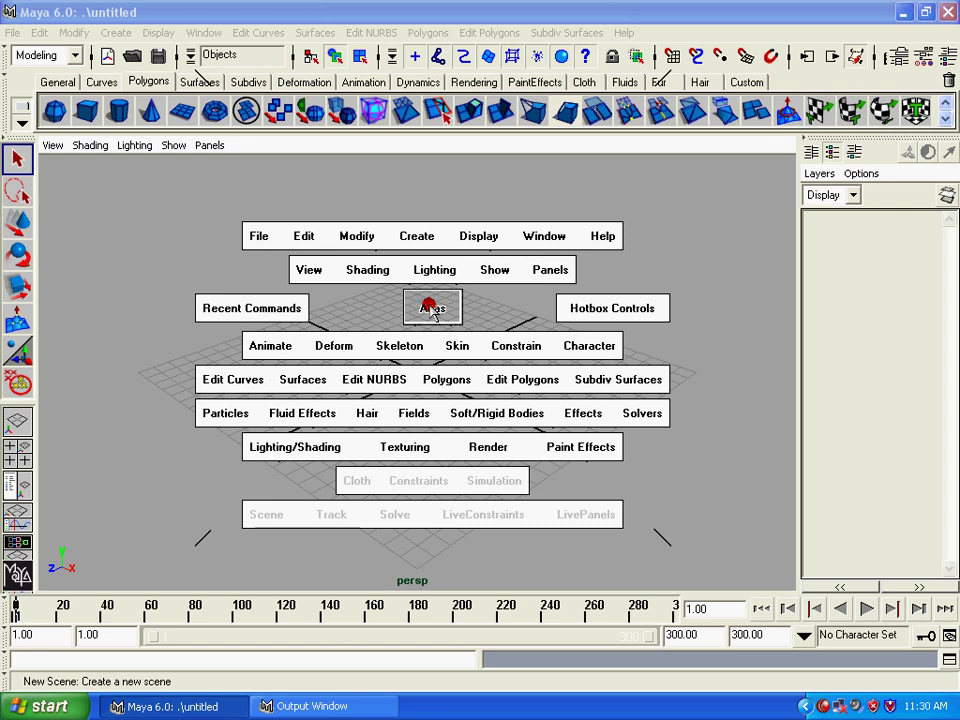
click(710, 180)
mouse_move(710, 180)
mouse_down()
mouse_move(603, 233)
mouse_move(656, 178)
mouse_move(641, 183)
mouse_up()
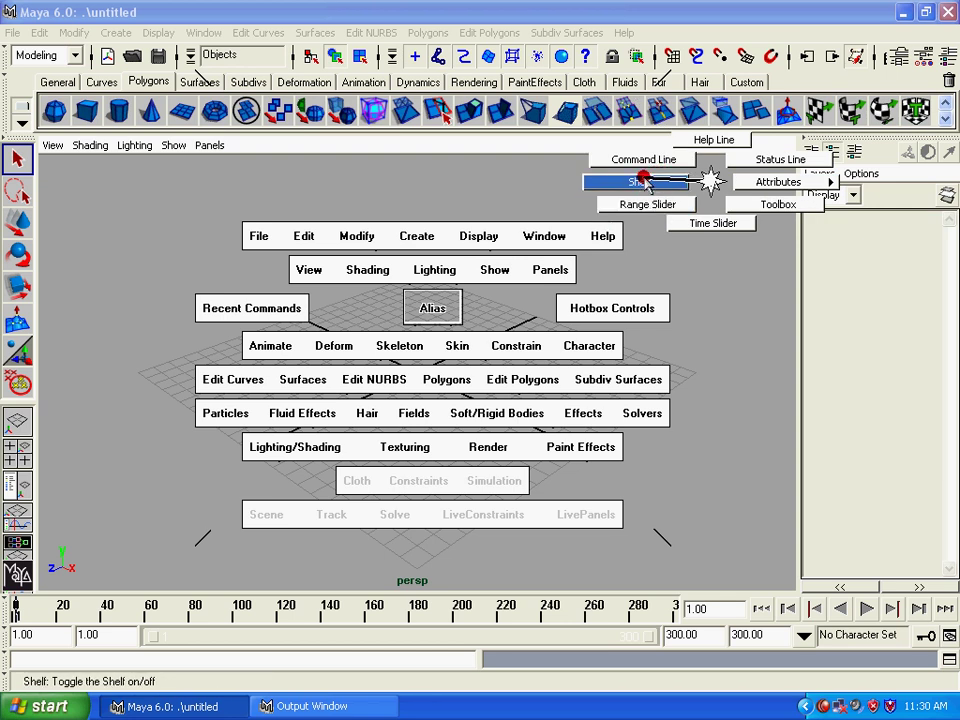
drag(644, 182, 644, 182)
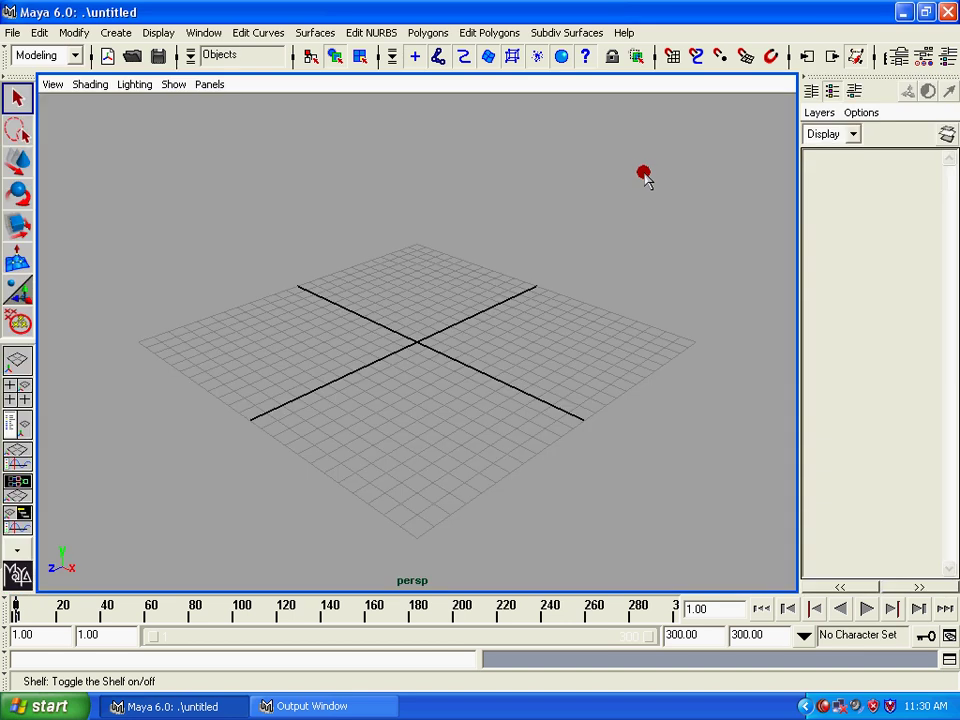
key(space)
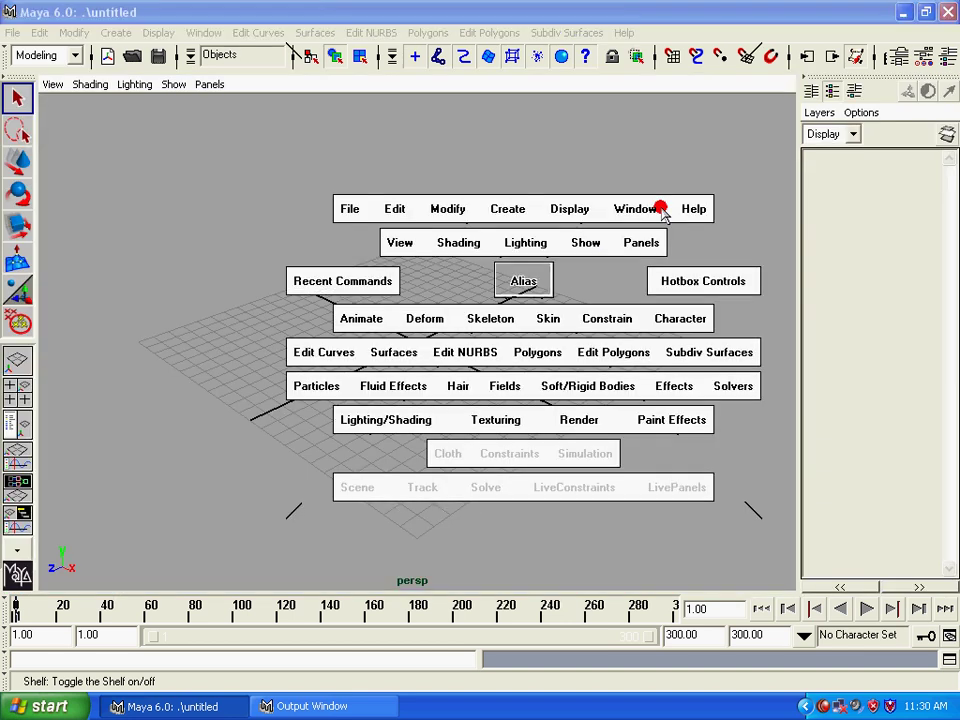
drag(681, 118, 660, 118)
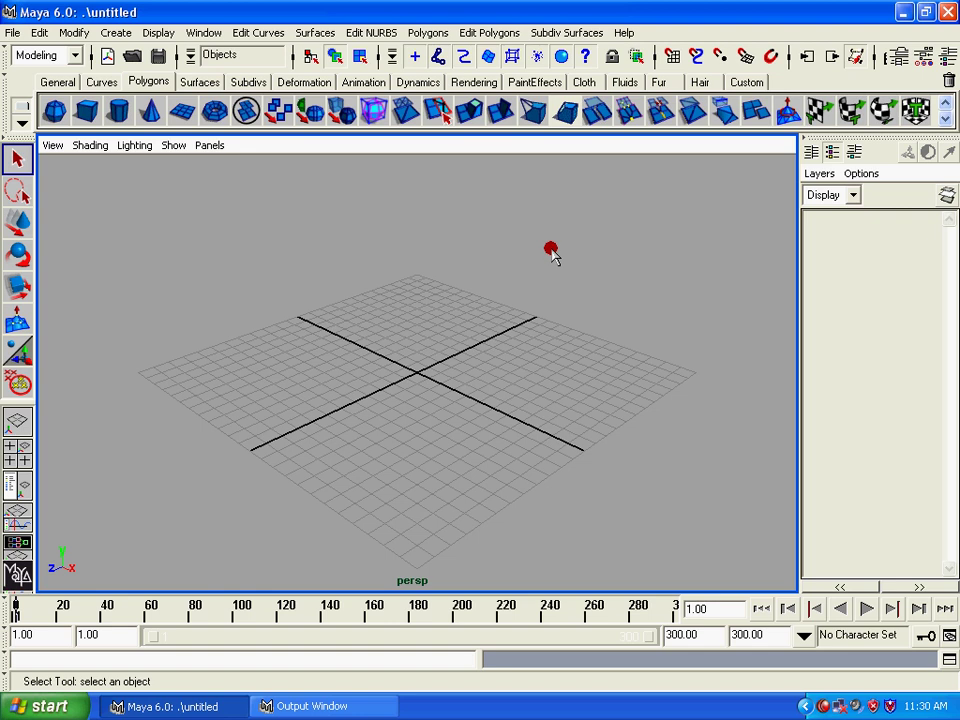
- Flash the hotbox and its north-east marking menu, then open the Window menu's Settings/Preferences list
key(space)
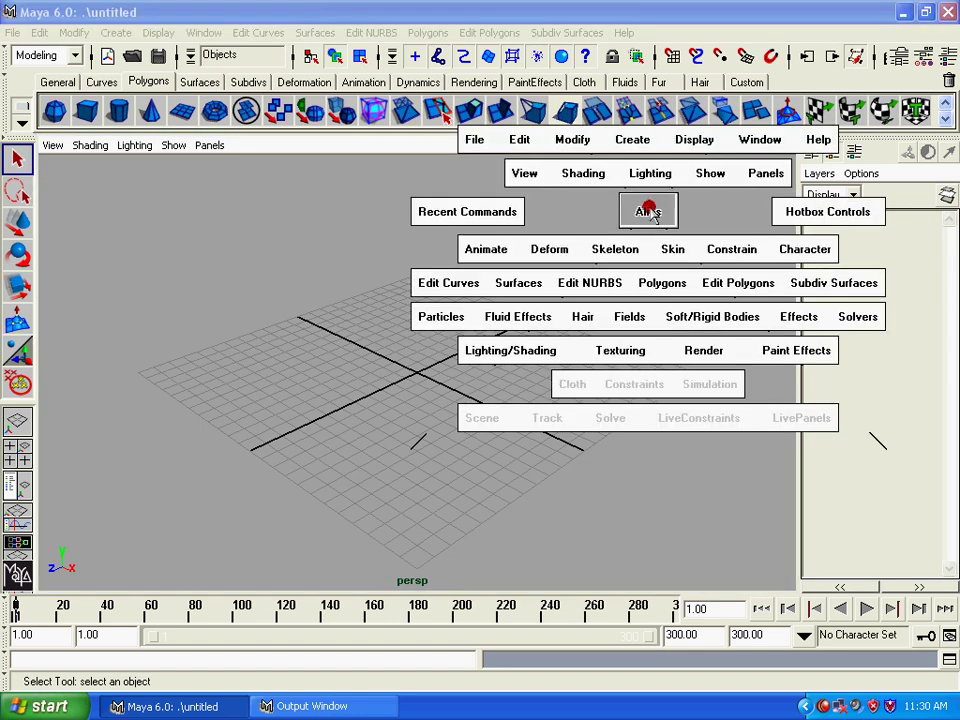
key(space)
mouse_move(768, 199)
mouse_down()
mouse_move(772, 140)
mouse_move(765, 199)
mouse_up()
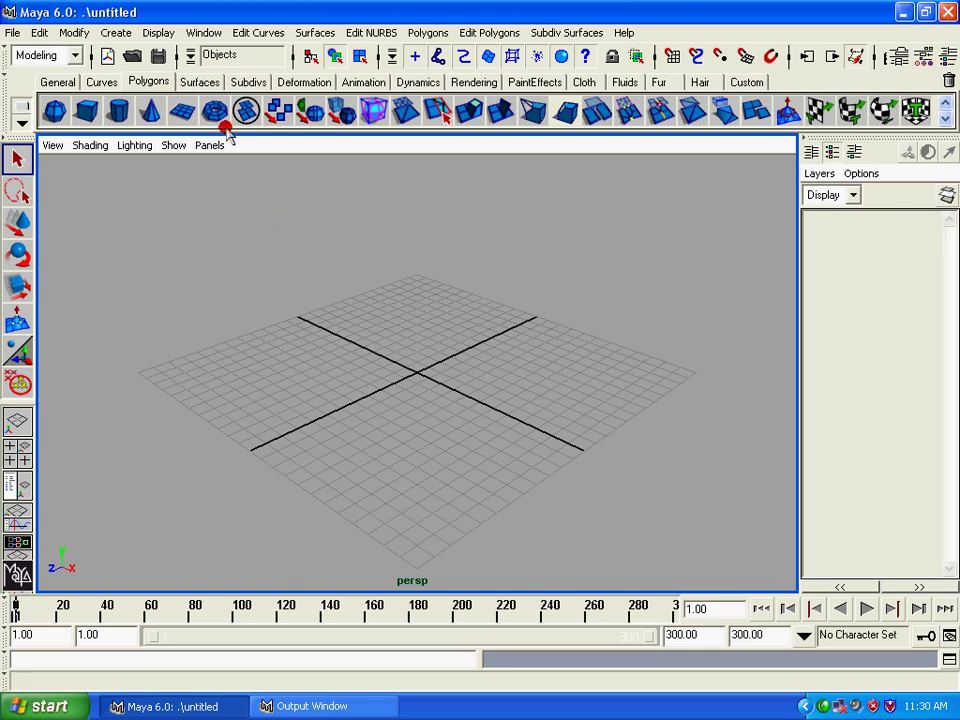
click(203, 36)
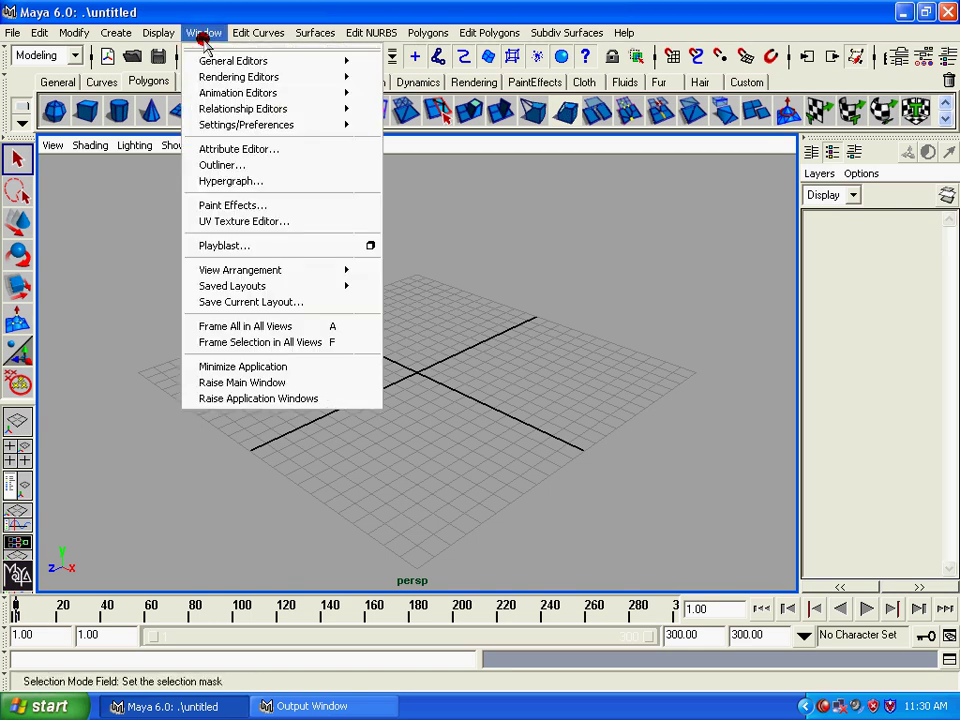
mouse_move(246, 124)
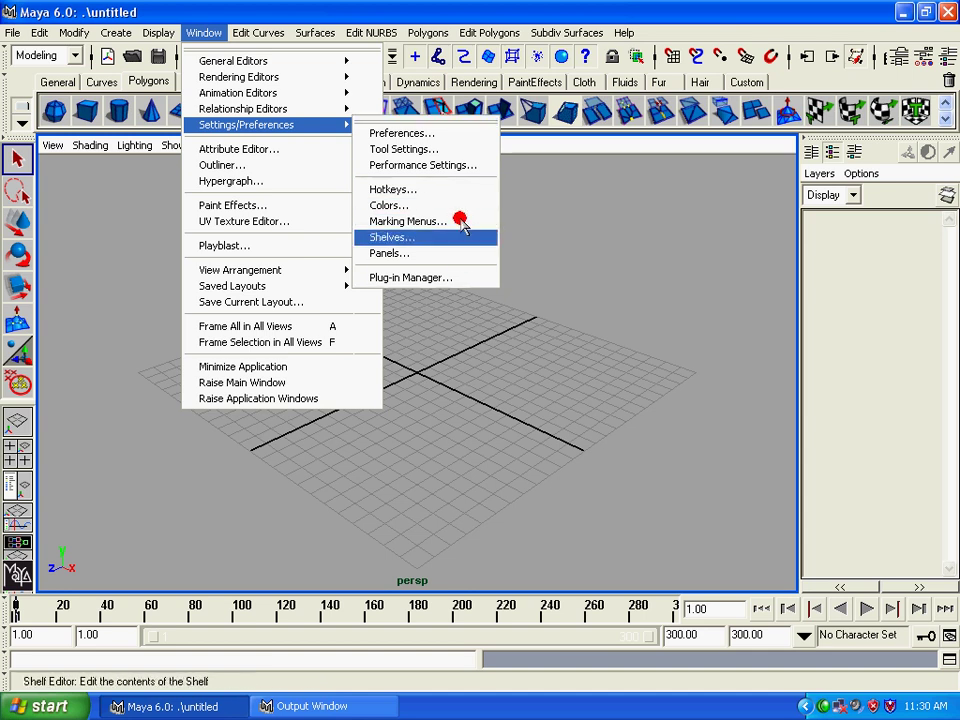
- Open the Marking Menus editor and check the hotbox region of each listed menu
click(453, 221)
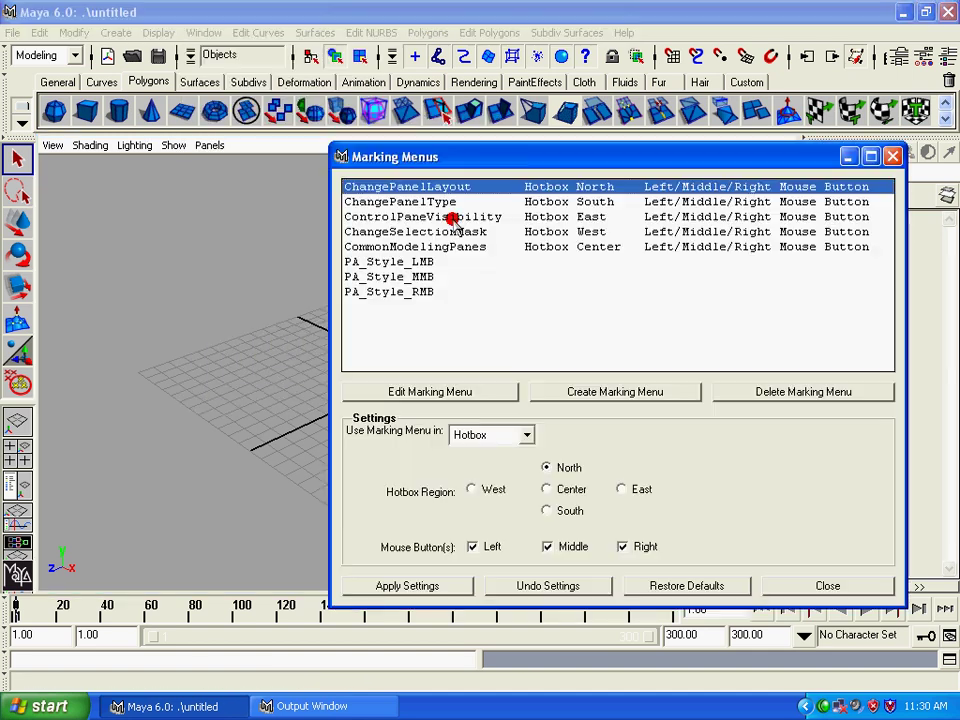
drag(492, 152, 388, 135)
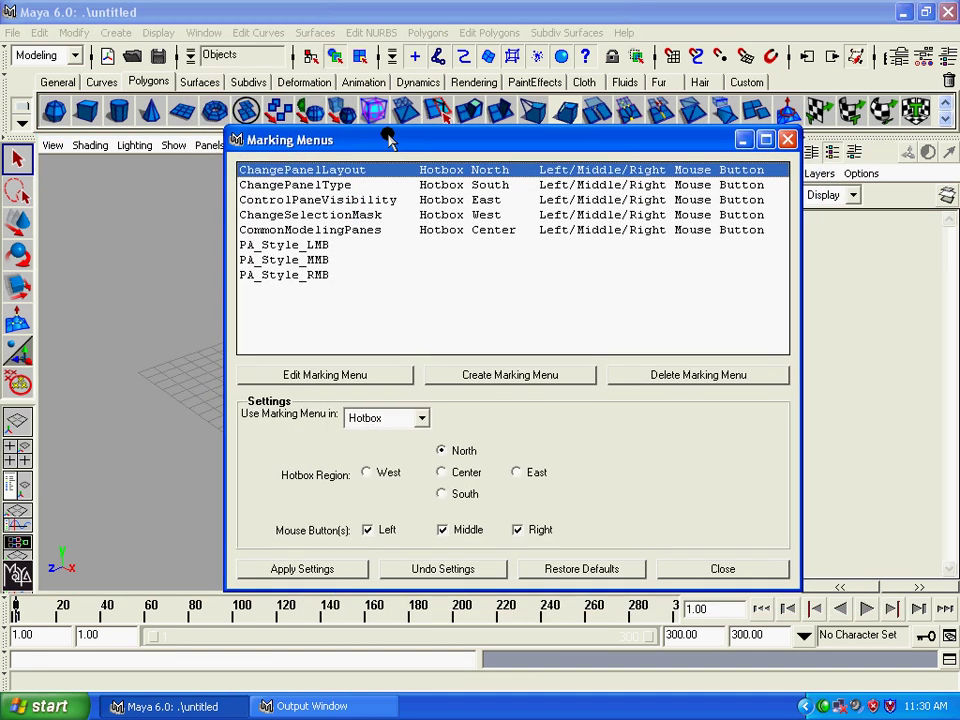
click(298, 186)
click(302, 200)
click(310, 215)
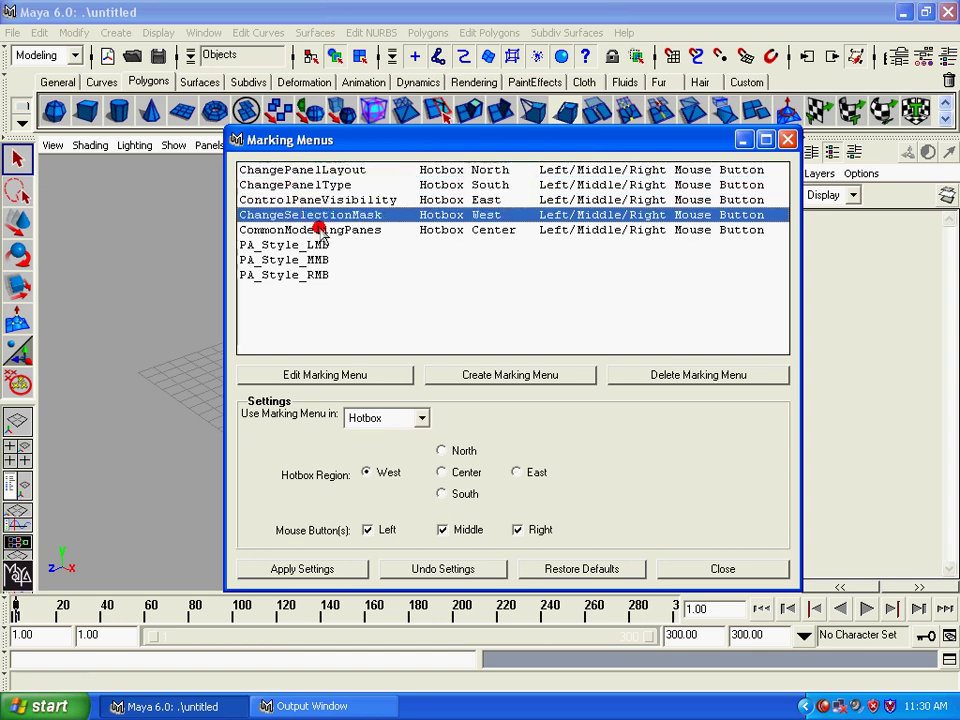
click(318, 229)
- Review the entries again, noting ControlPaneVisibility sits in the East region, ending on ChangePanelLayout
click(316, 170)
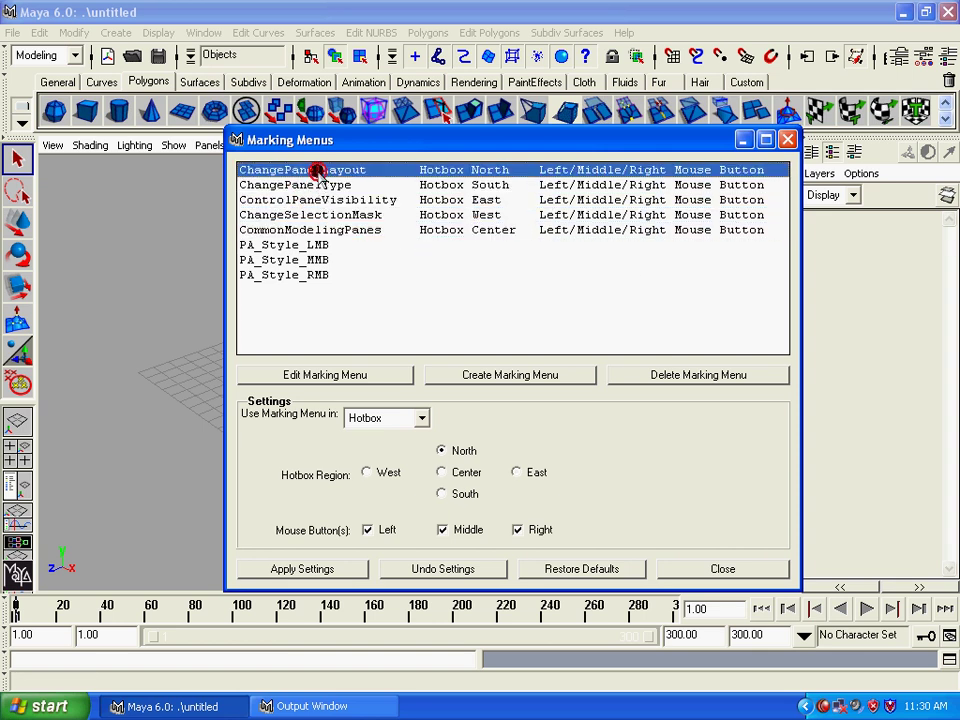
click(314, 185)
click(320, 200)
click(326, 214)
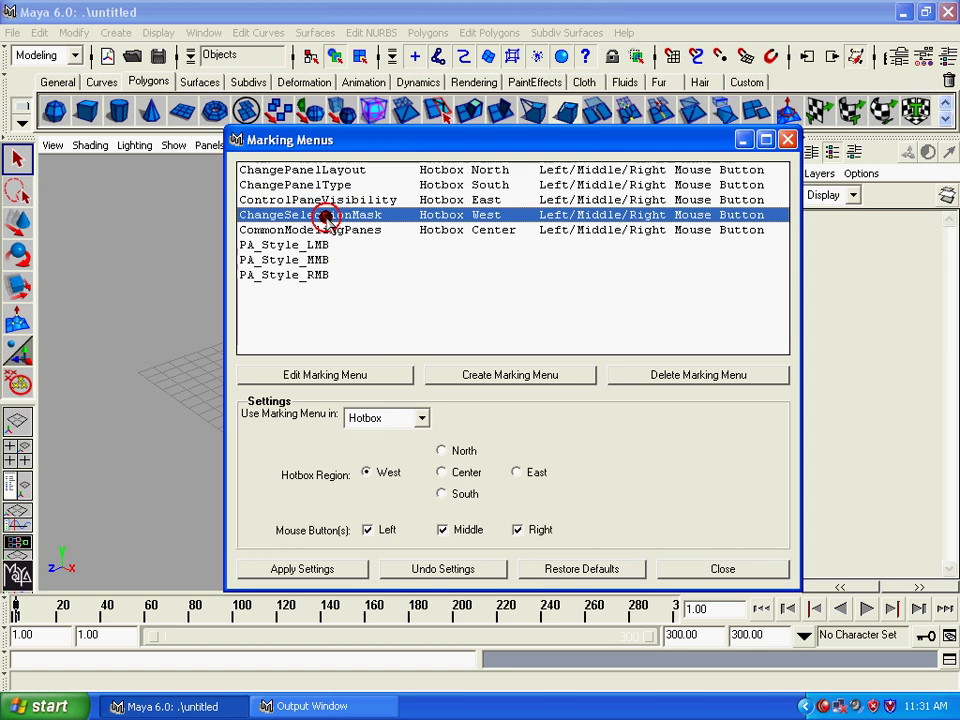
click(348, 230)
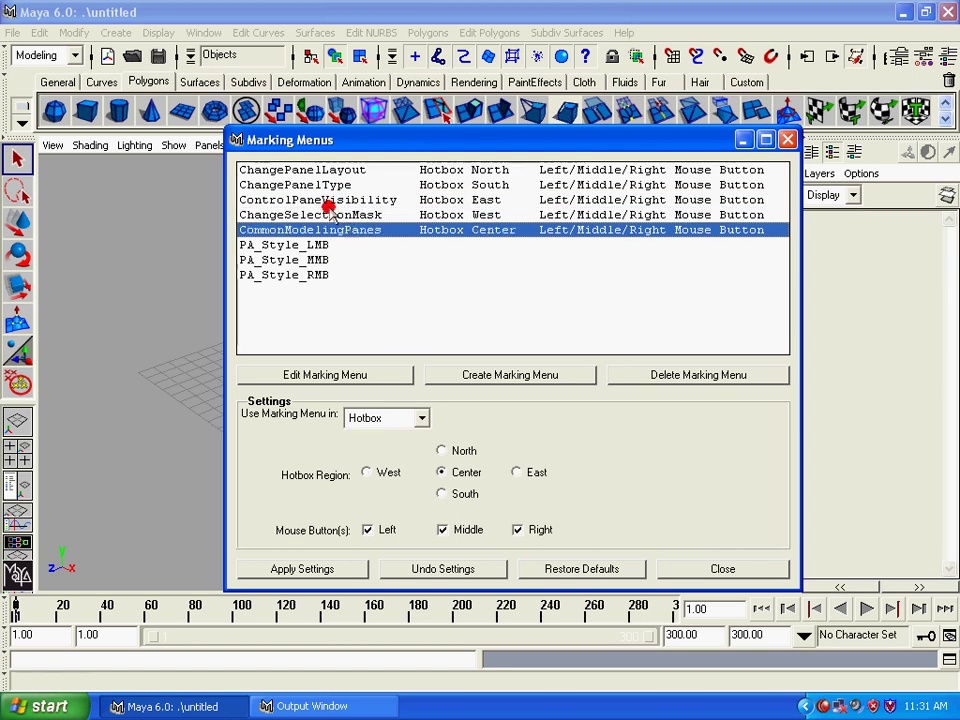
click(320, 170)
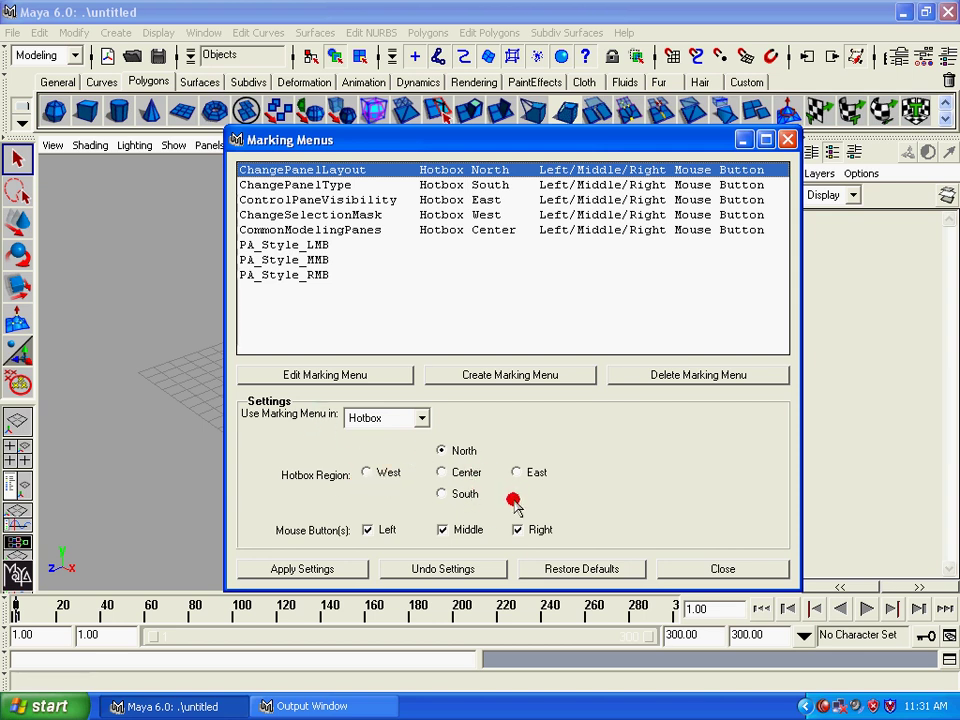
click(310, 200)
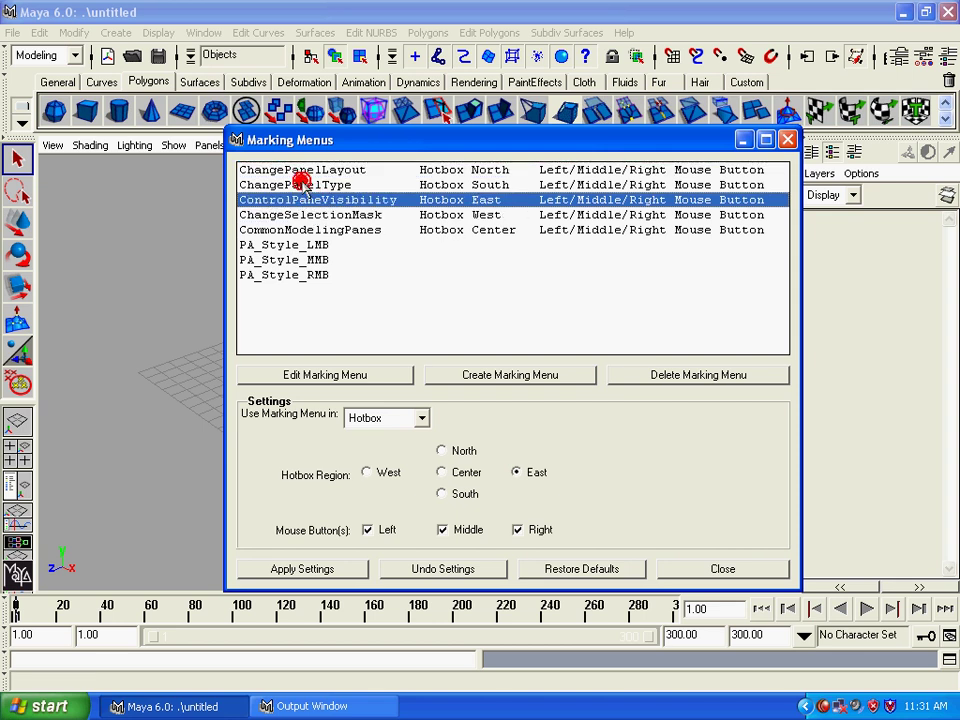
click(302, 171)
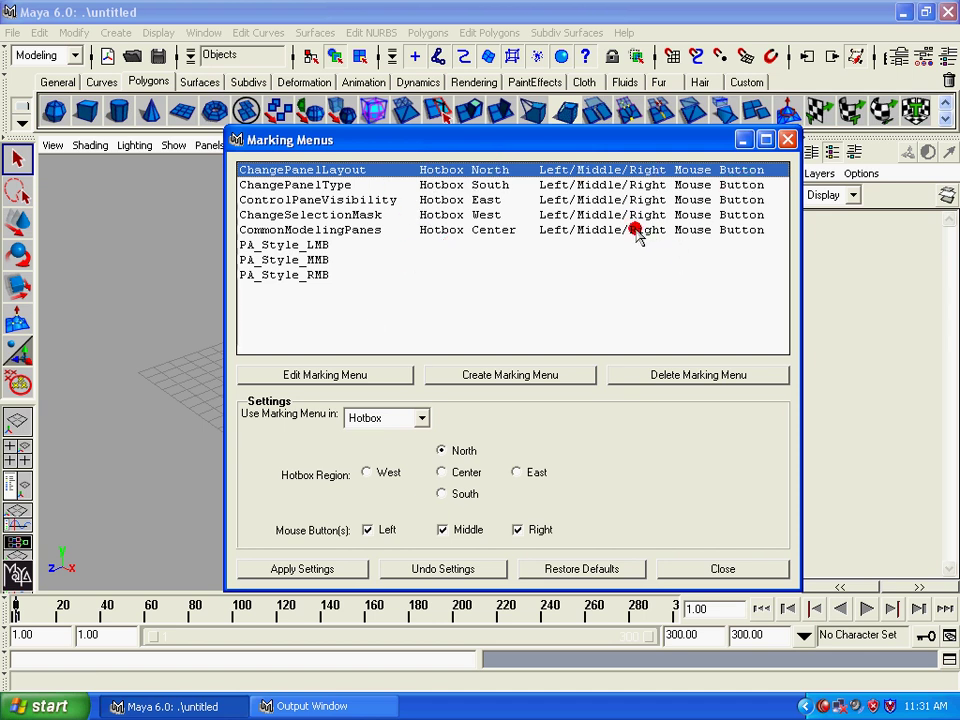
- Inspect ChangePanelLayout in the edit window, close it and the editor, then hold Space for the hotbox
click(350, 375)
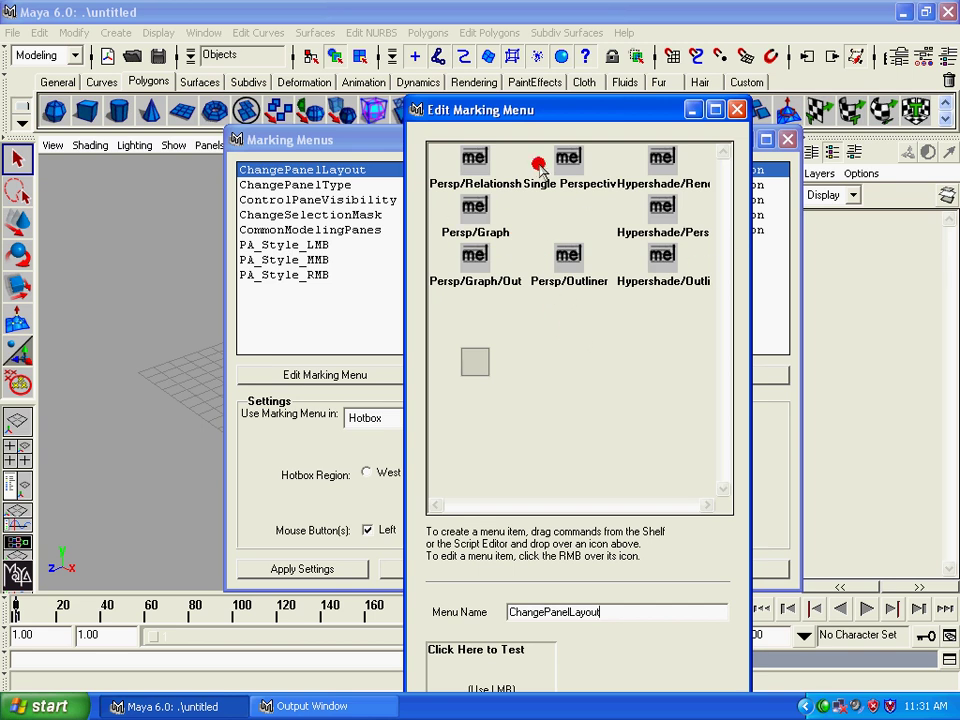
click(737, 109)
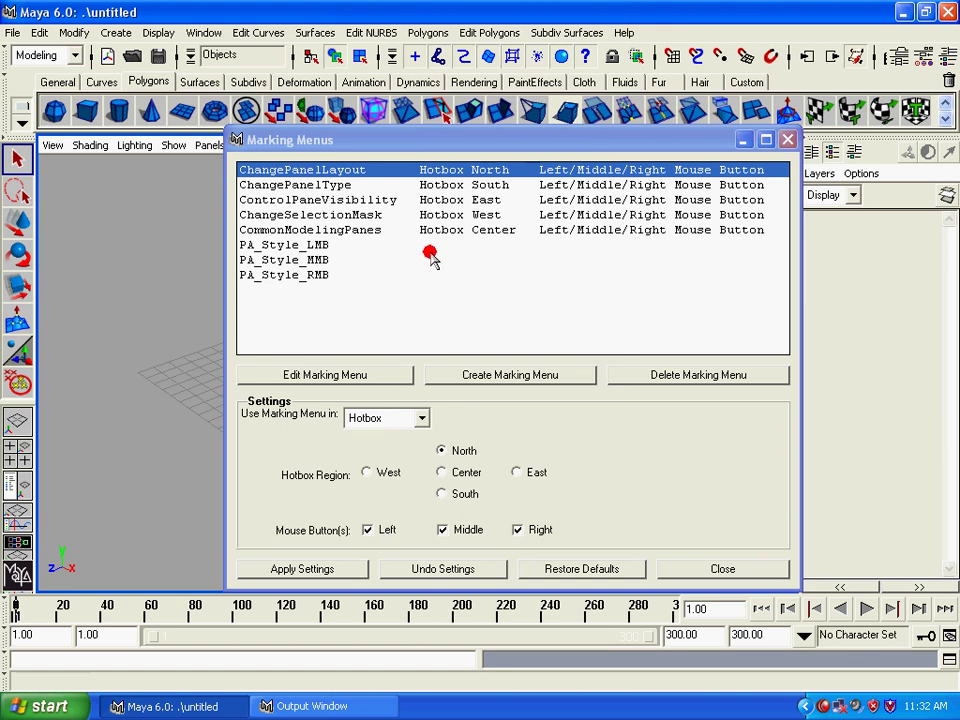
click(696, 568)
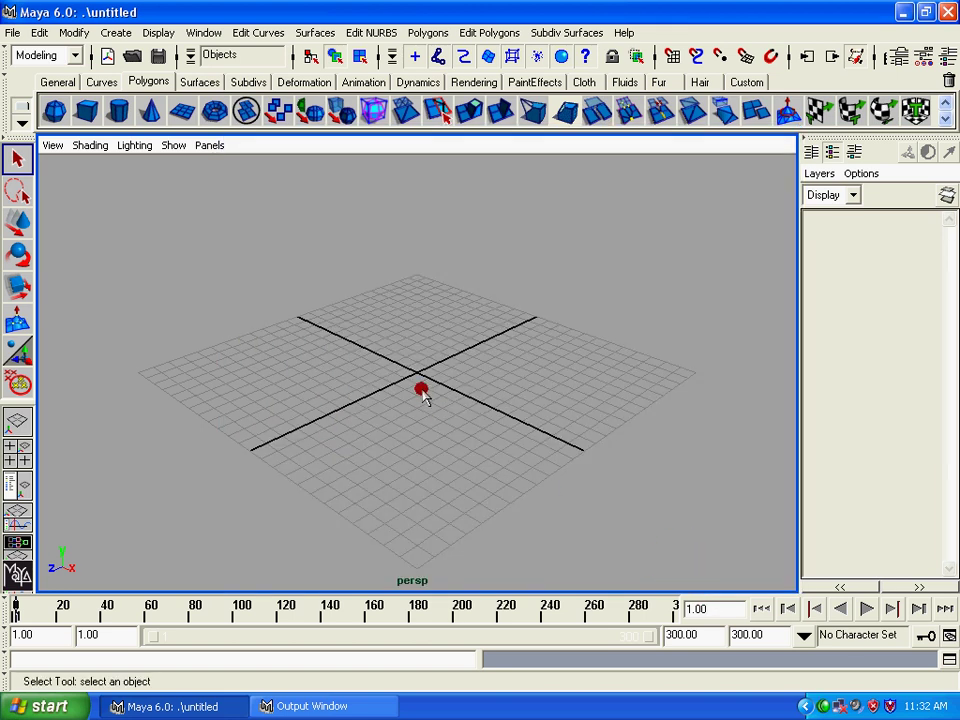
key(space)
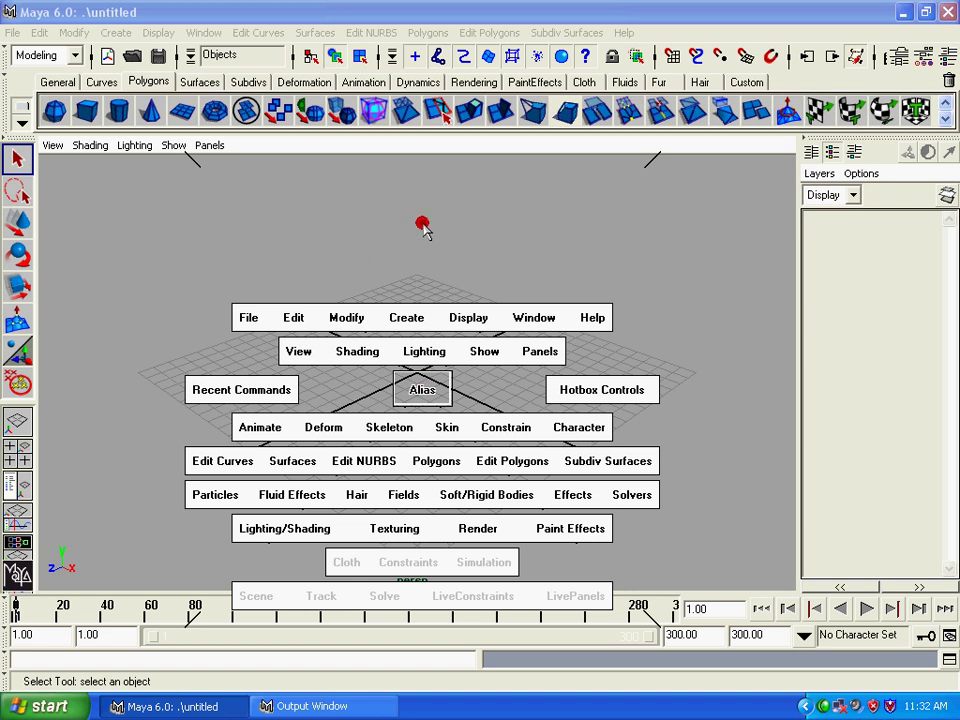
- Preview the north-zone panel-layout menu without changing panels, then reopen the Marking Menus editor
mouse_move(422, 224)
mouse_down()
mouse_move(421, 189)
mouse_move(380, 218)
mouse_up()
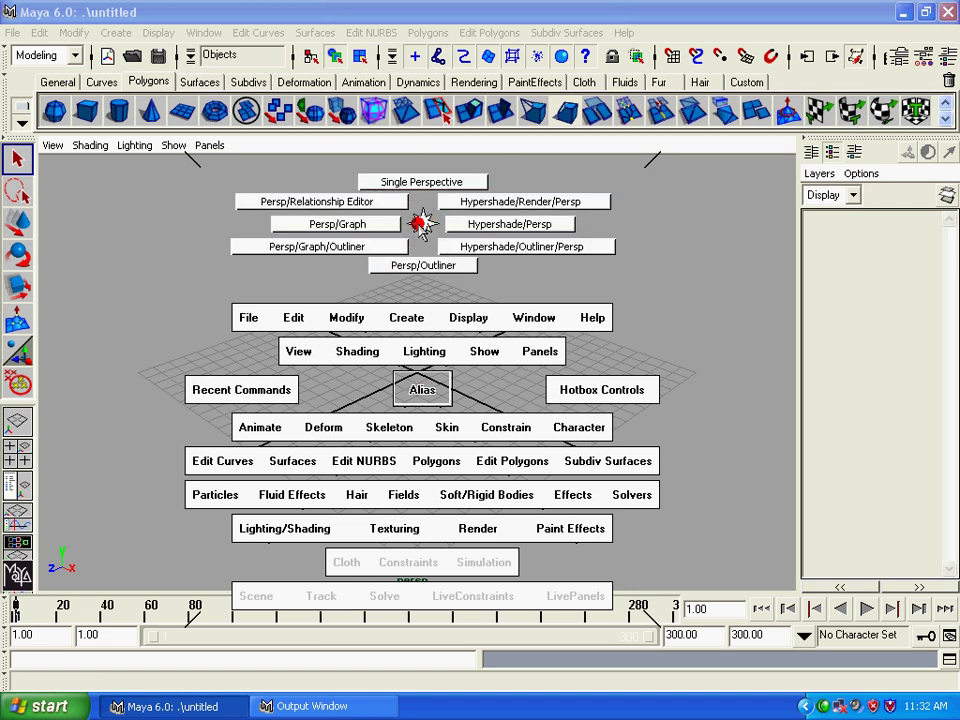
drag(380, 218, 420, 230)
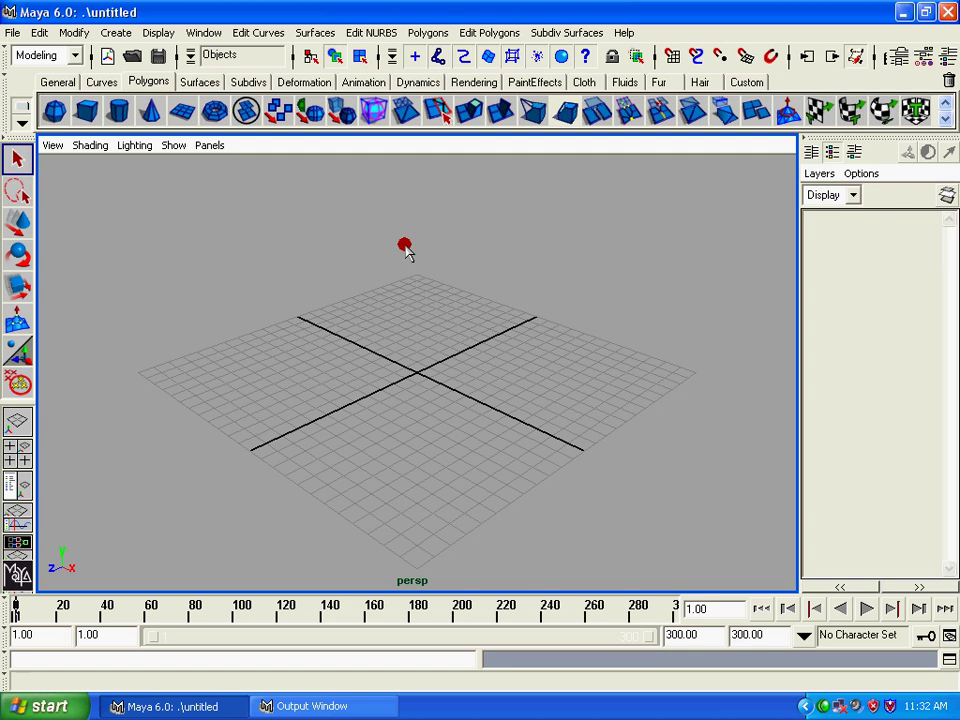
click(207, 33)
mouse_move(246, 124)
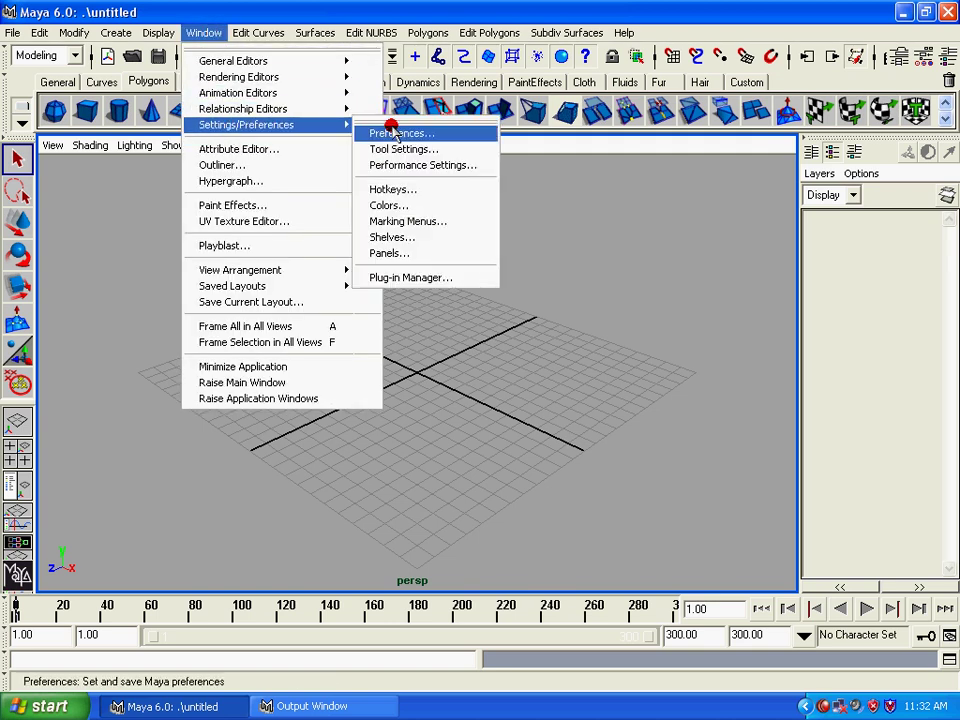
click(399, 221)
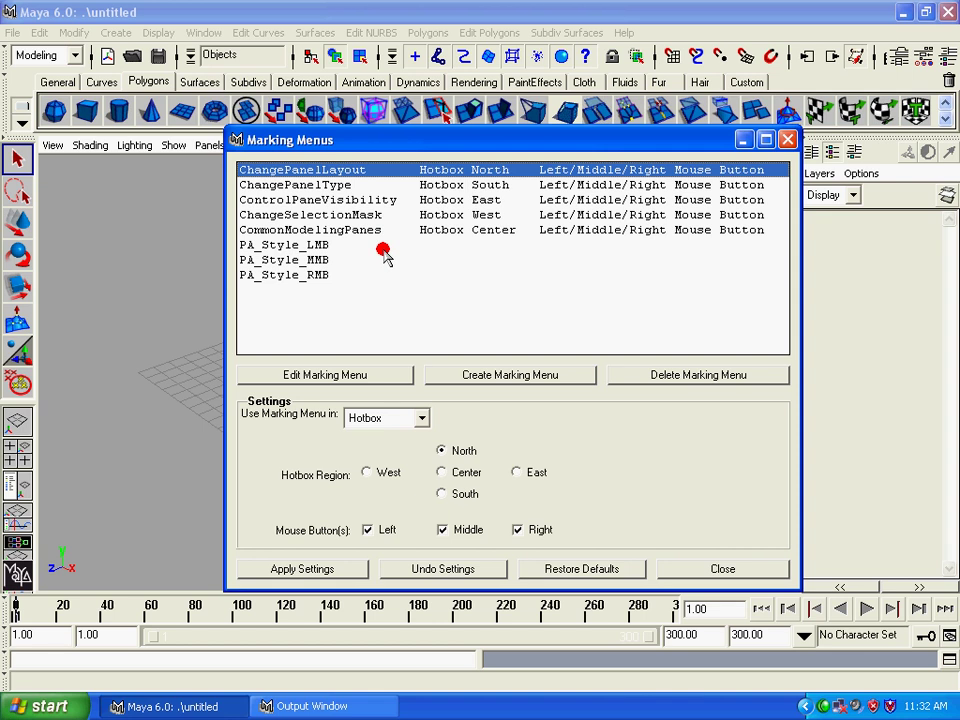
- Start a new marking menu with Polygon Sphere, Cube and Cone in the top-left, top-middle and top-right slots
click(540, 378)
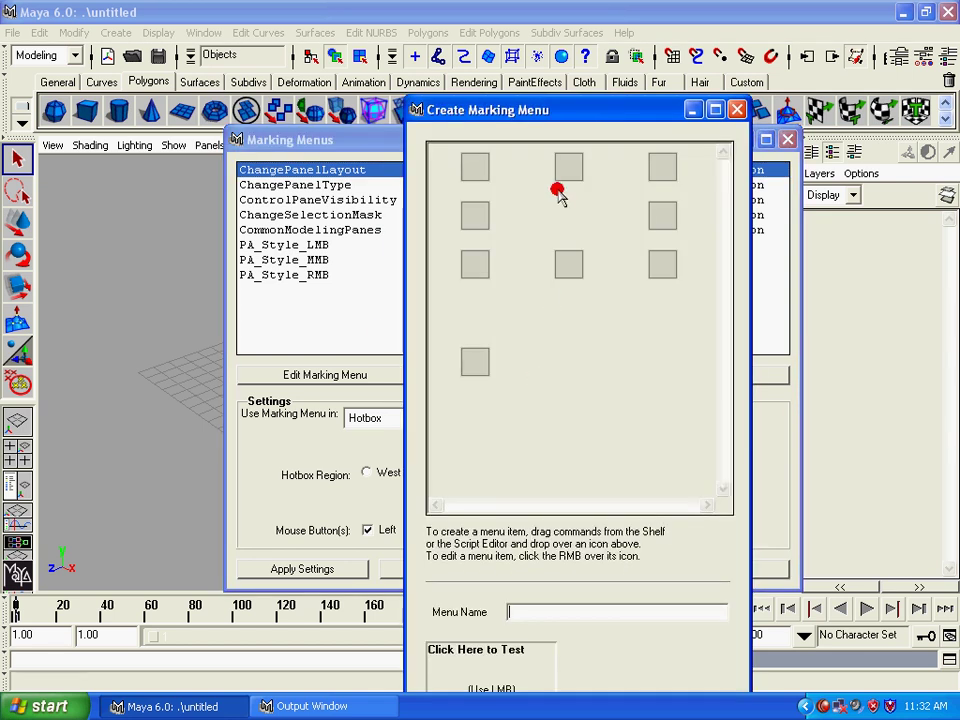
drag(590, 124, 588, 82)
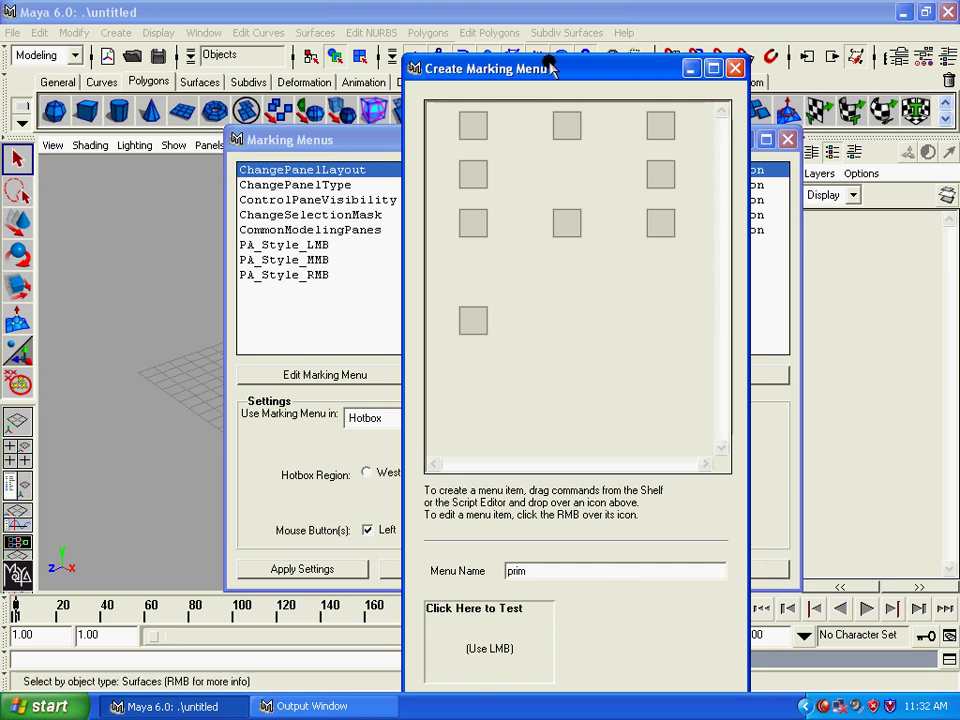
drag(550, 73, 470, 195)
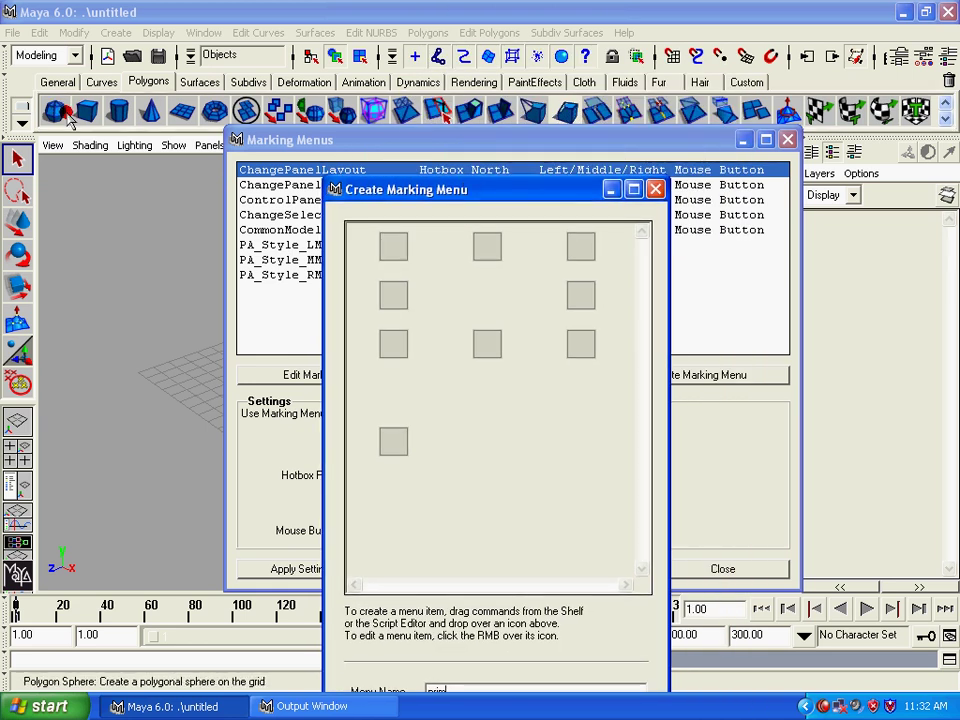
middle_drag(56, 110, 420, 256)
middle_drag(45, 95, 393, 248)
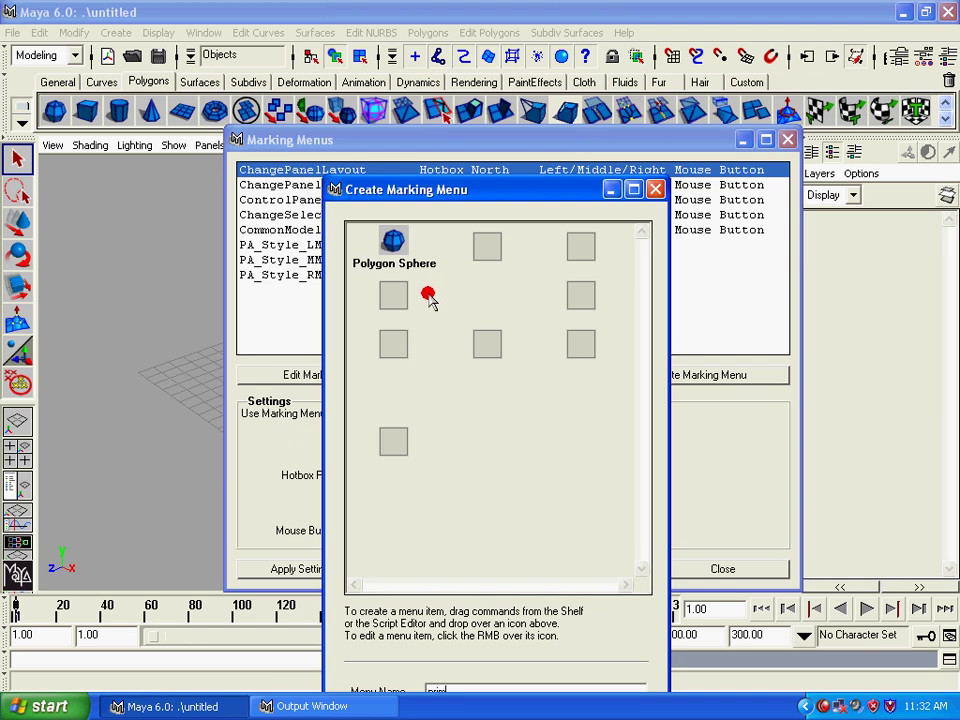
middle_drag(84, 114, 377, 241)
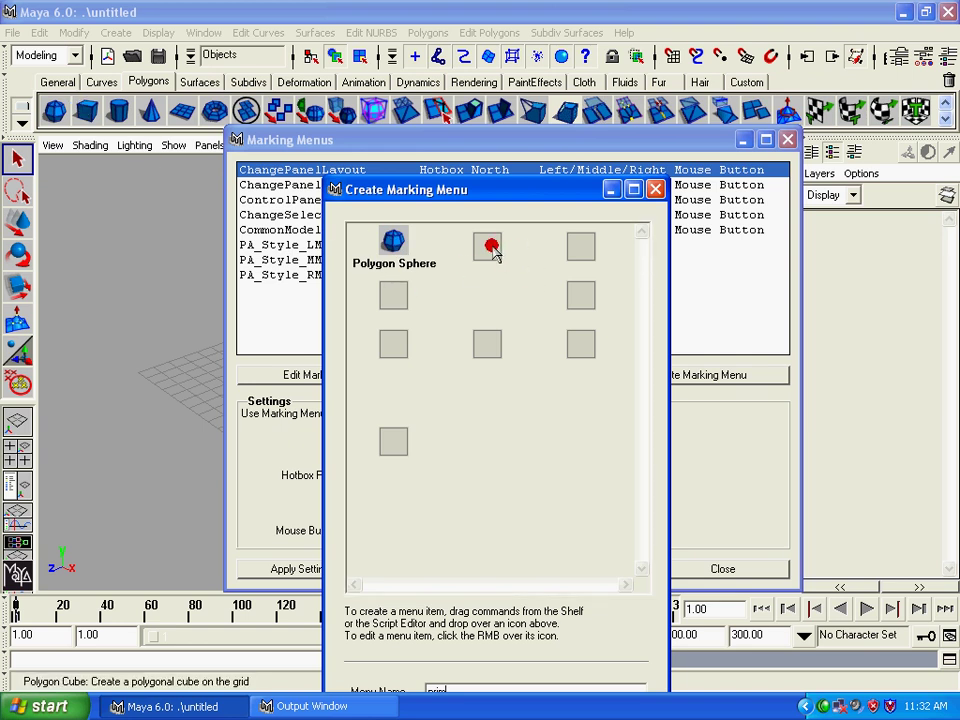
middle_drag(494, 253, 489, 250)
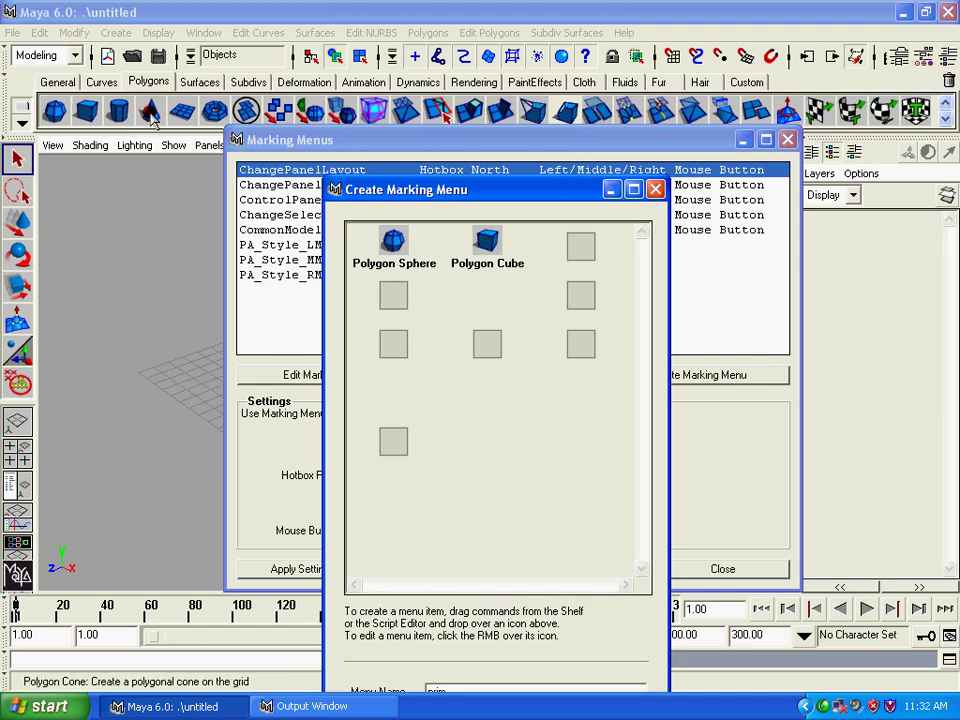
middle_drag(150, 118, 395, 254)
middle_drag(589, 259, 590, 262)
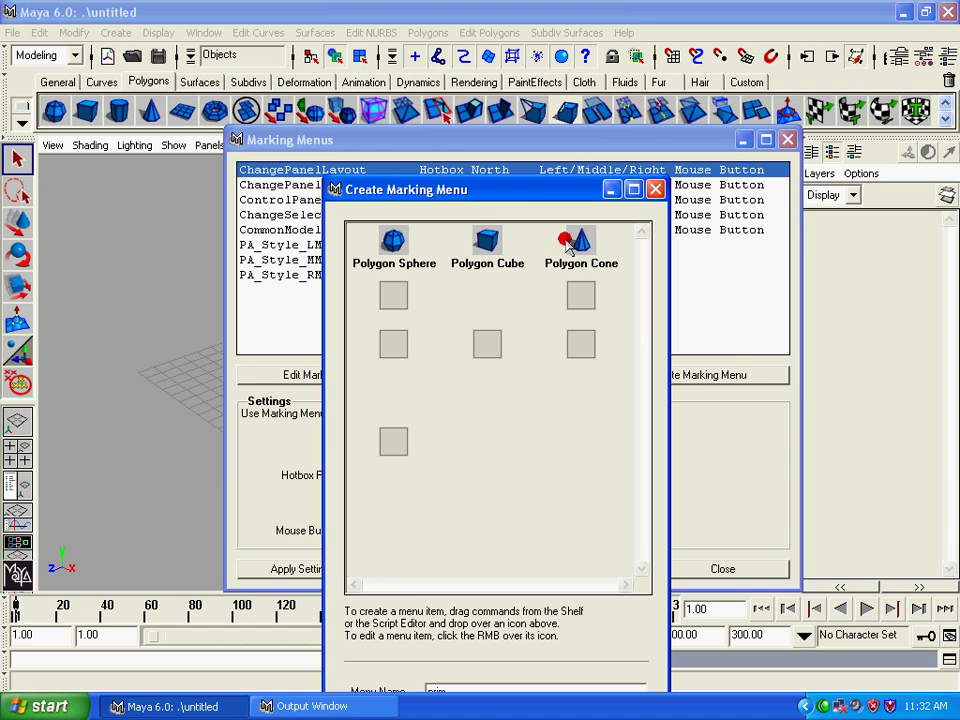
- Test-pop the Sphere/Cube/Cone menu, trying the Polygon Cone item
drag(548, 193, 587, 98)
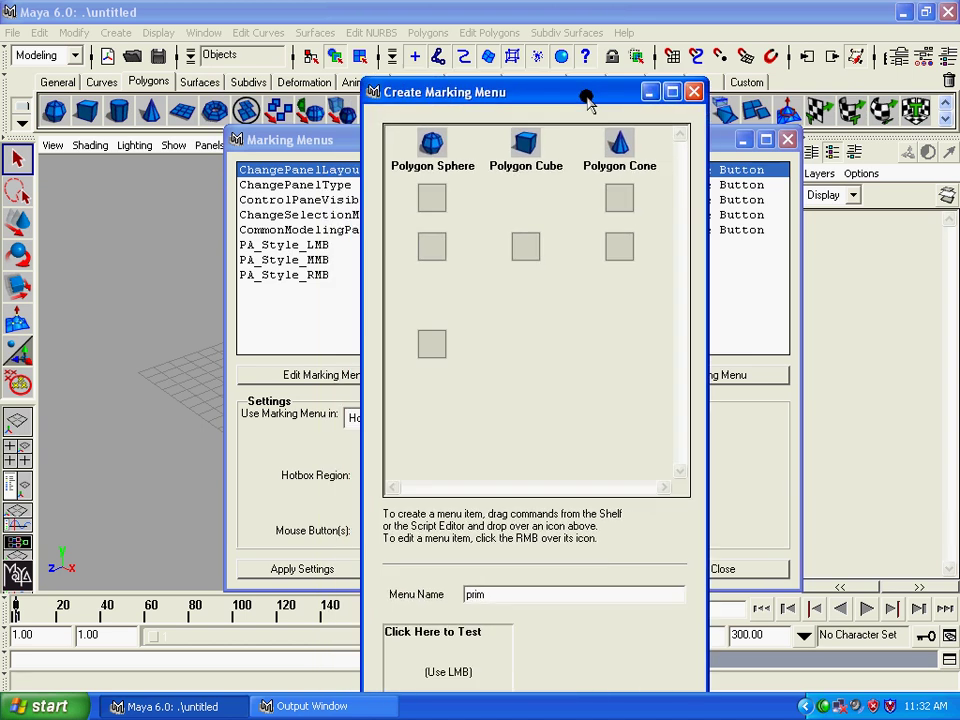
drag(531, 93, 557, 26)
click(457, 614)
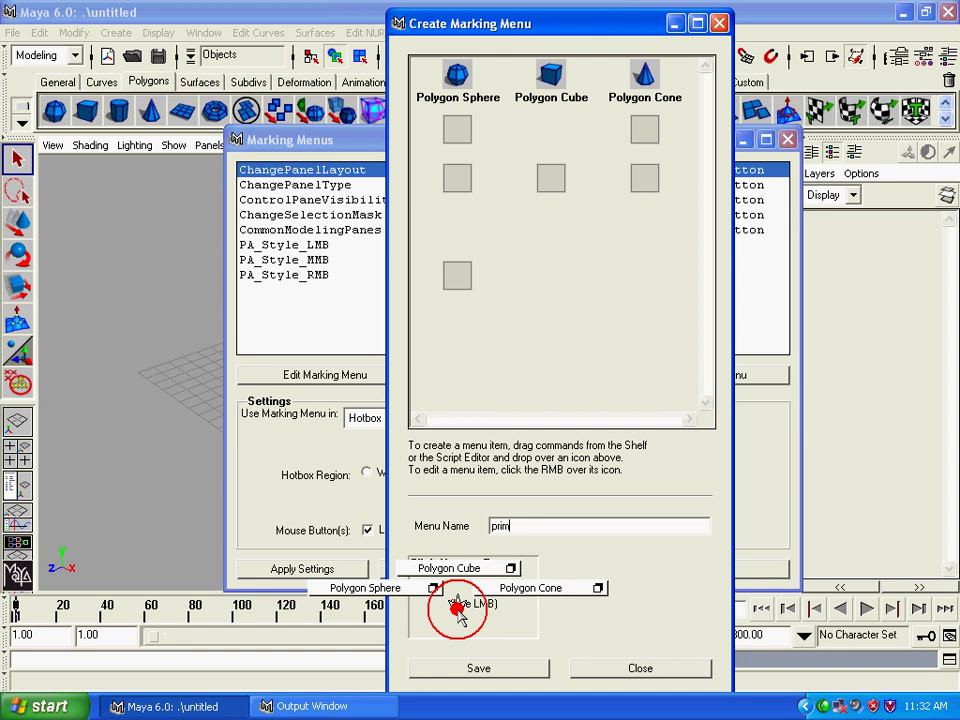
click(473, 607)
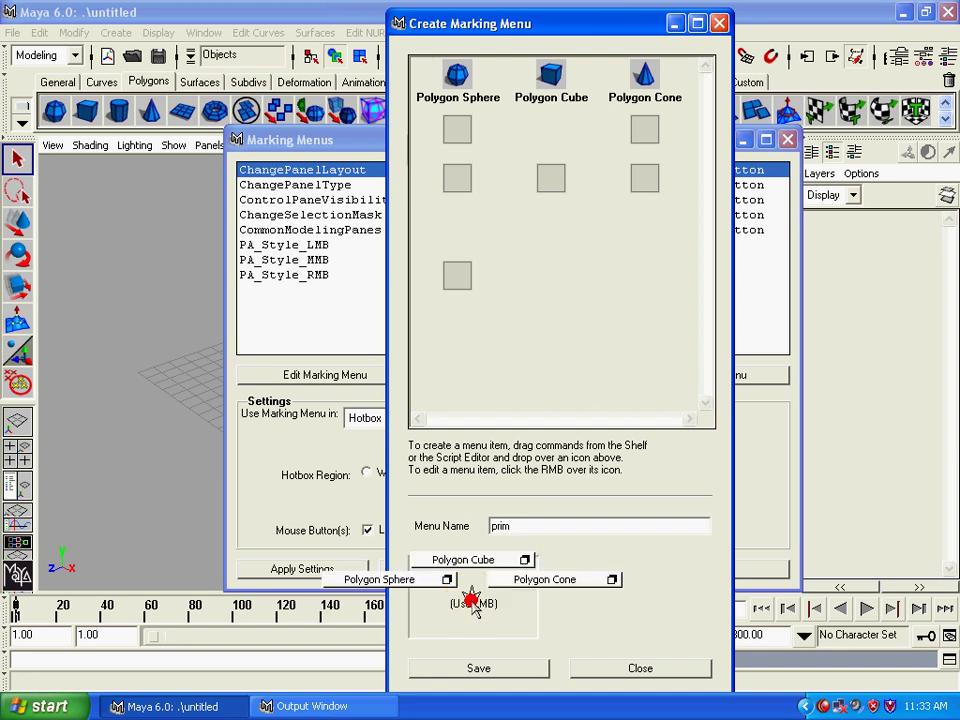
mouse_move(473, 607)
mouse_down()
mouse_move(612, 581)
mouse_move(482, 606)
mouse_up()
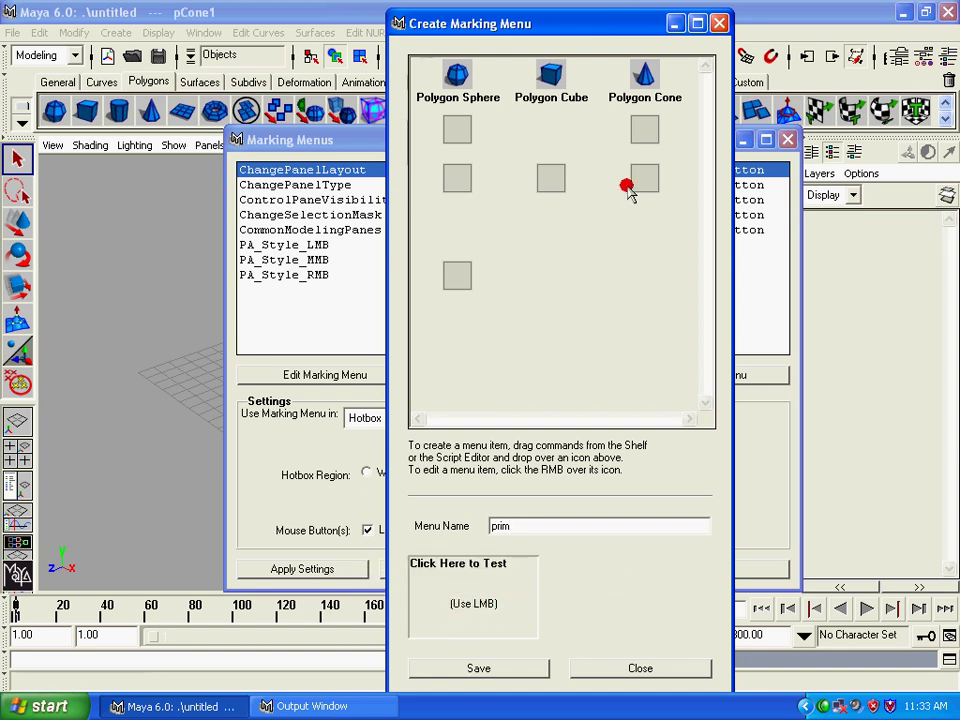
- Add Polygon Plane to the centre slot and save the menu as prim
middle_drag(181, 110, 548, 190)
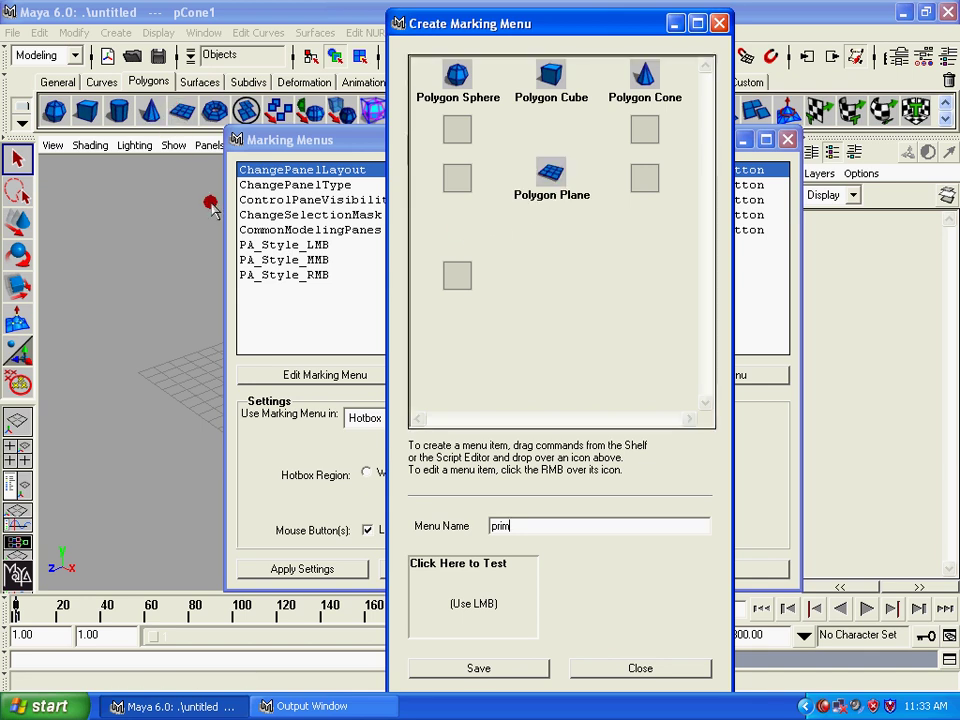
mouse_move(181, 147)
middle_down()
mouse_move(650, 255)
mouse_move(446, 125)
mouse_move(614, 200)
middle_up()
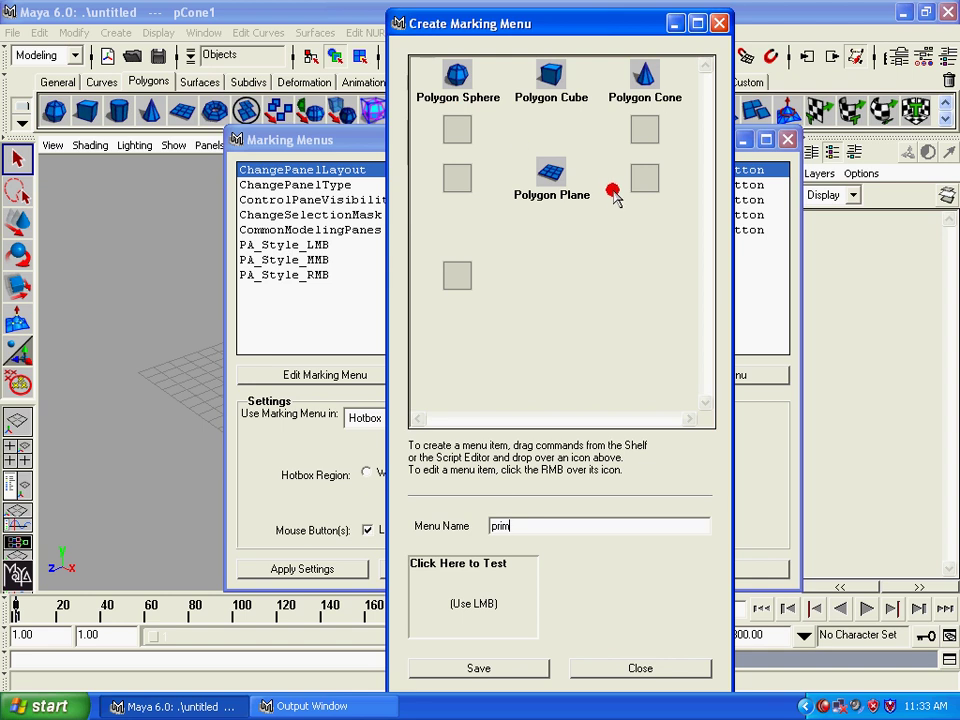
click(468, 667)
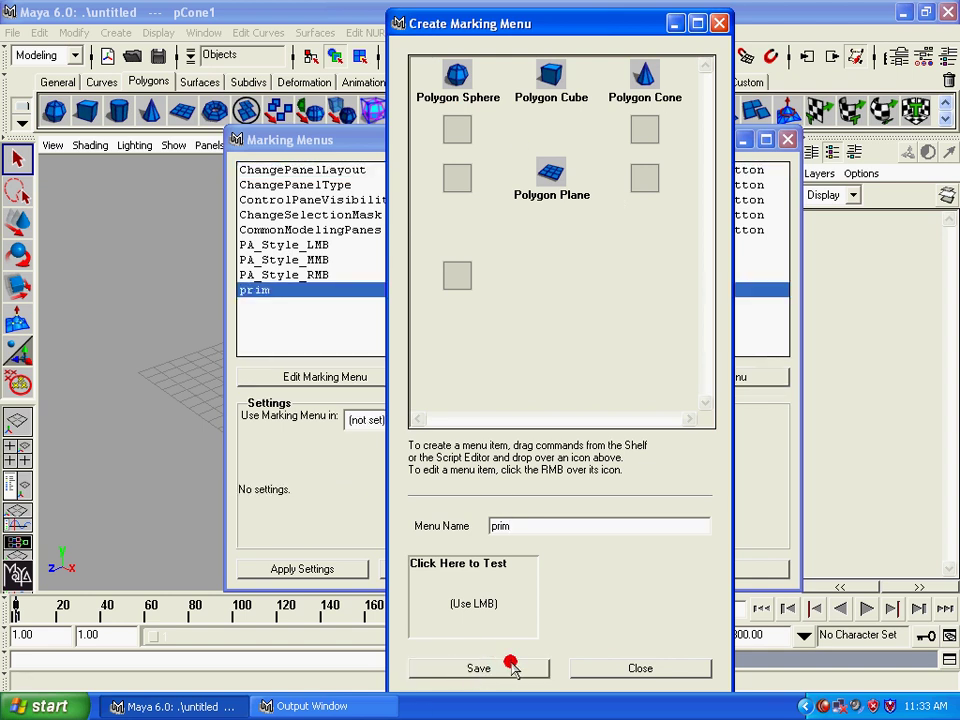
- Assign prim to Hotbox region South for Left, Middle and Right mouse buttons and apply
click(610, 668)
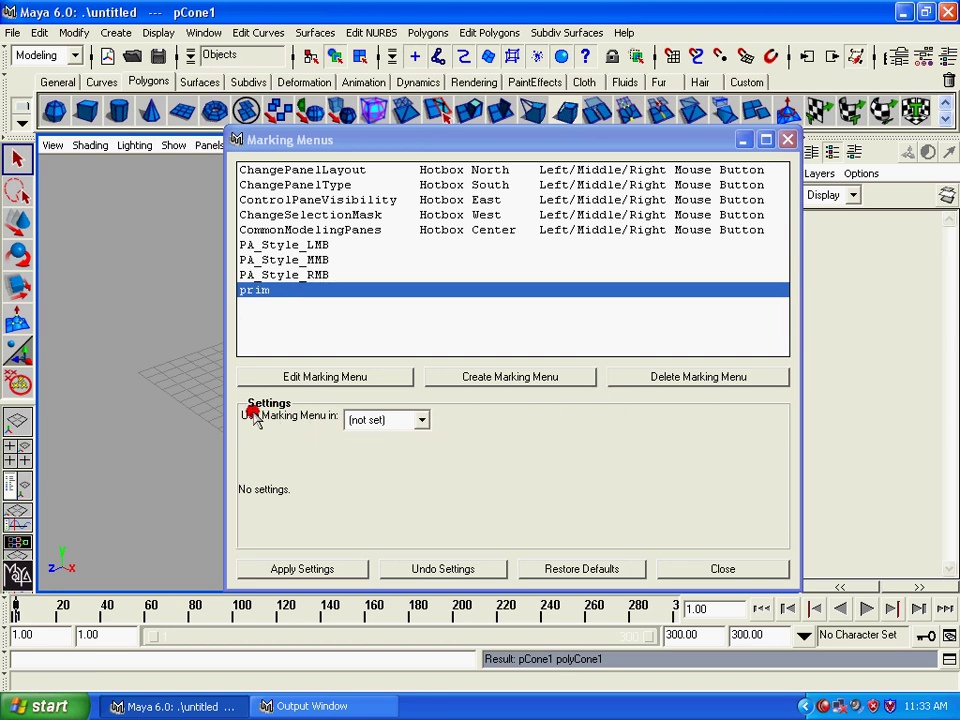
click(420, 422)
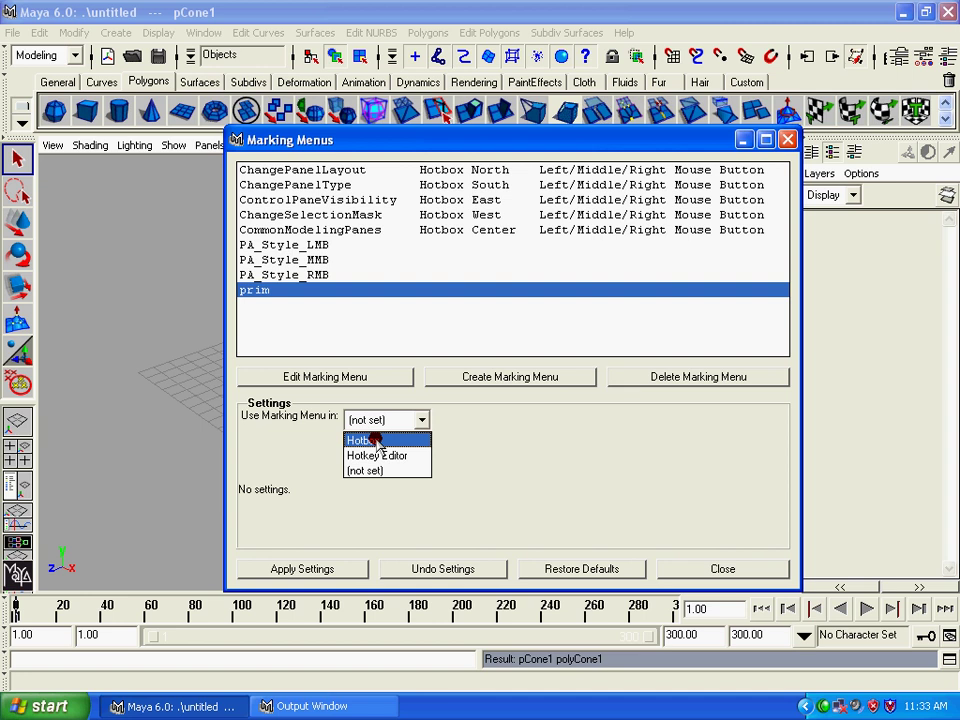
click(377, 443)
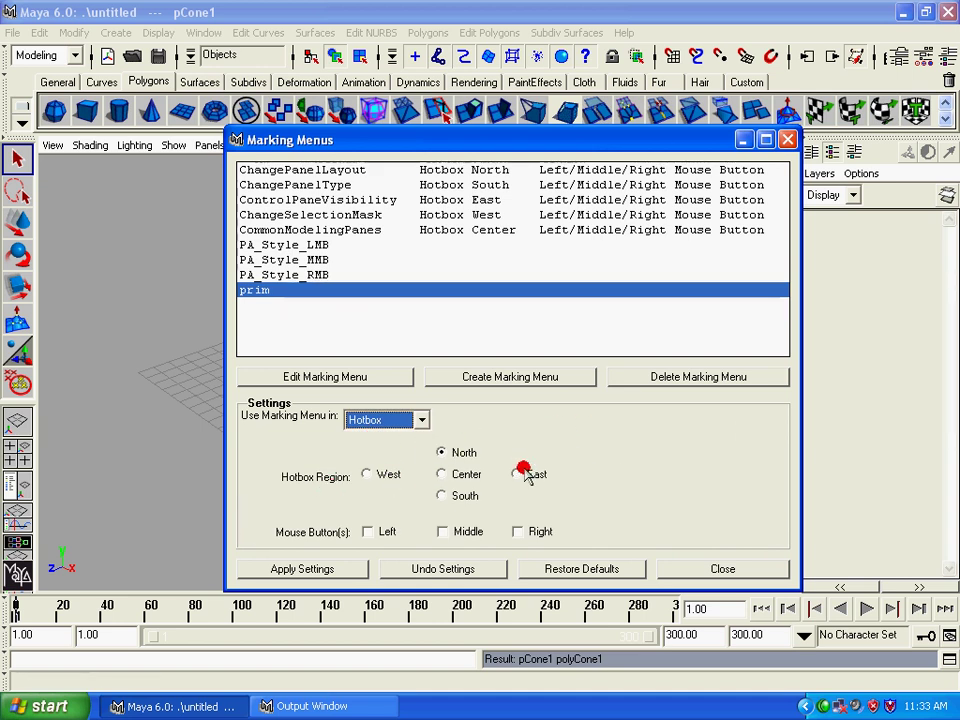
click(445, 495)
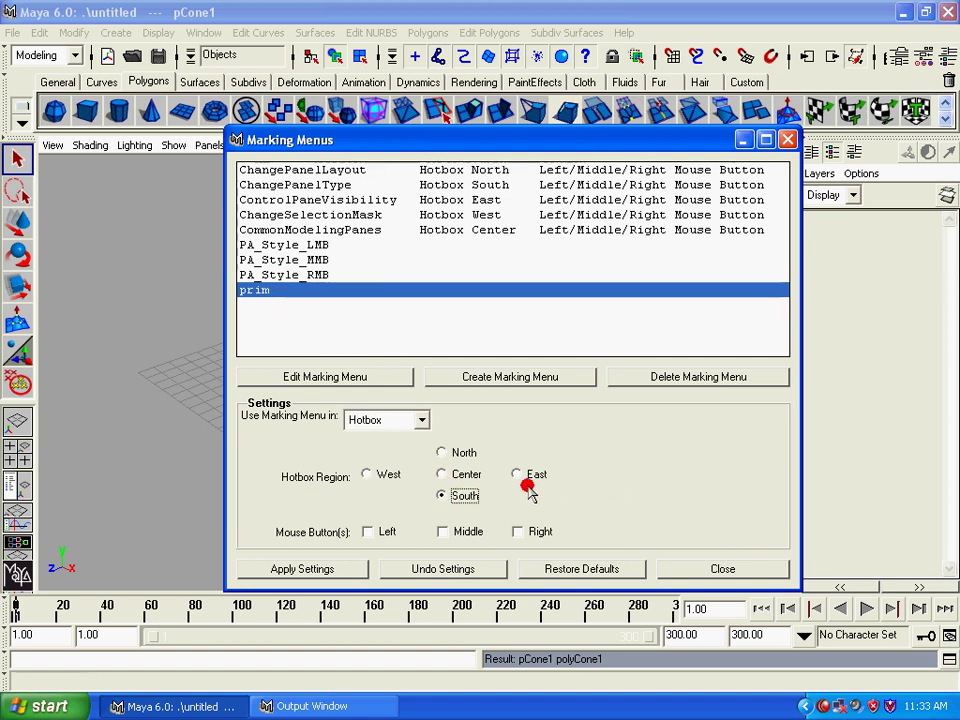
click(368, 532)
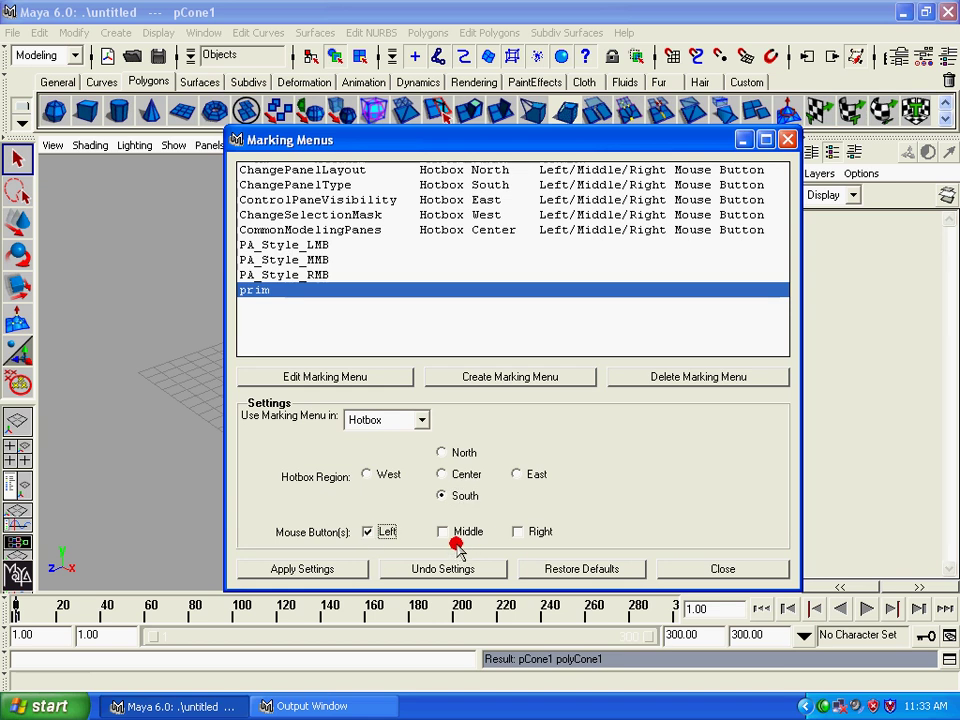
click(443, 532)
click(528, 532)
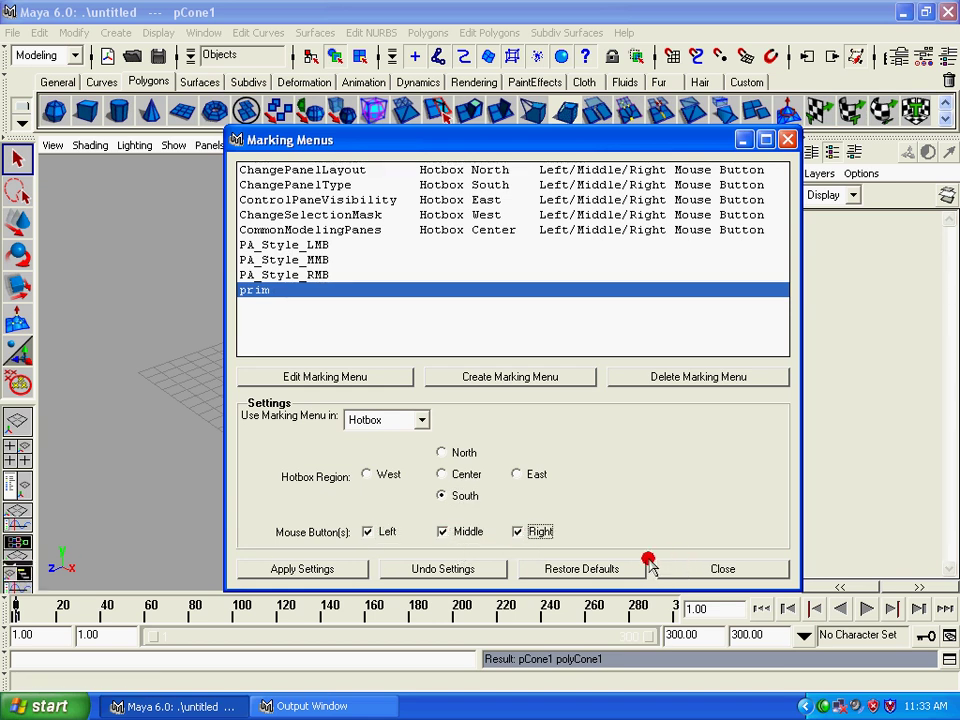
click(258, 570)
- Close the Marking Menus editor, then select and delete the cone
click(740, 567)
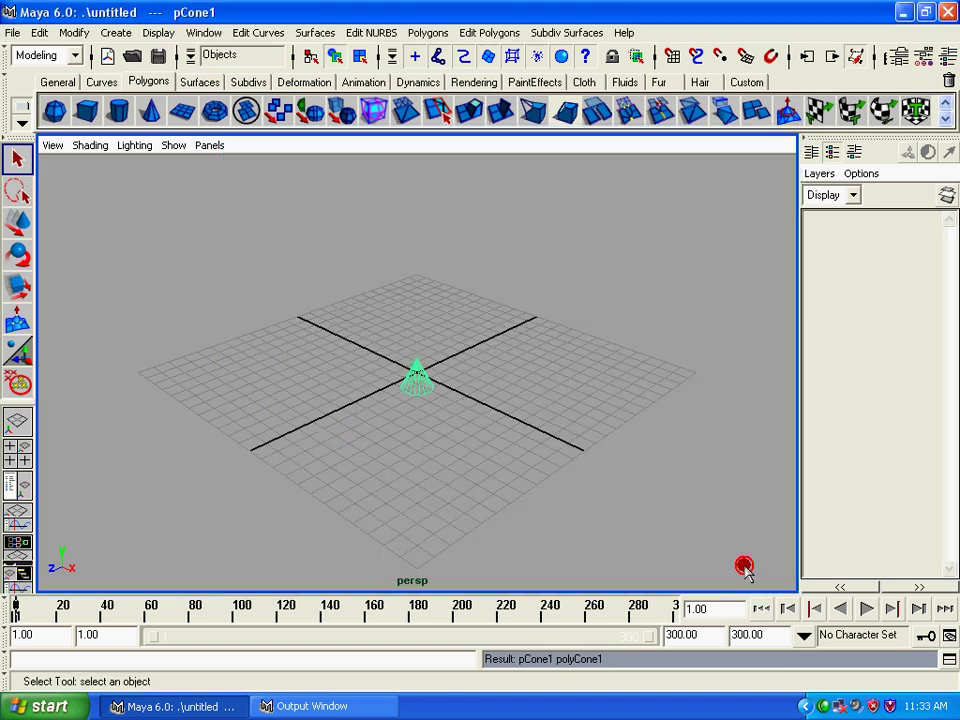
right_drag(477, 400, 538, 393)
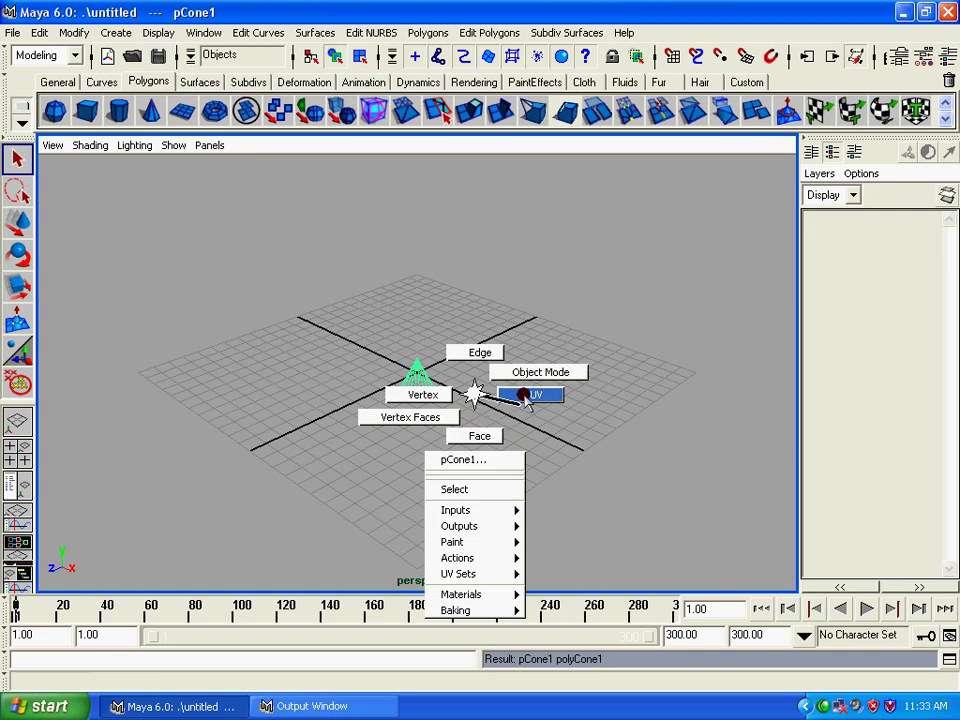
click(390, 368)
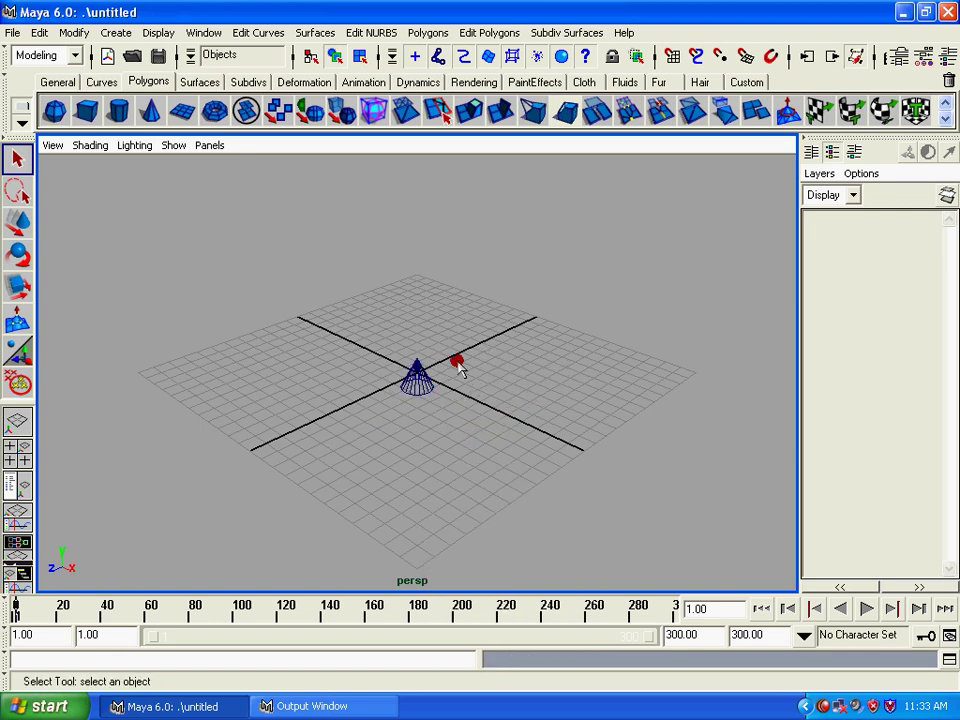
drag(400, 360, 439, 414)
key(Delete)
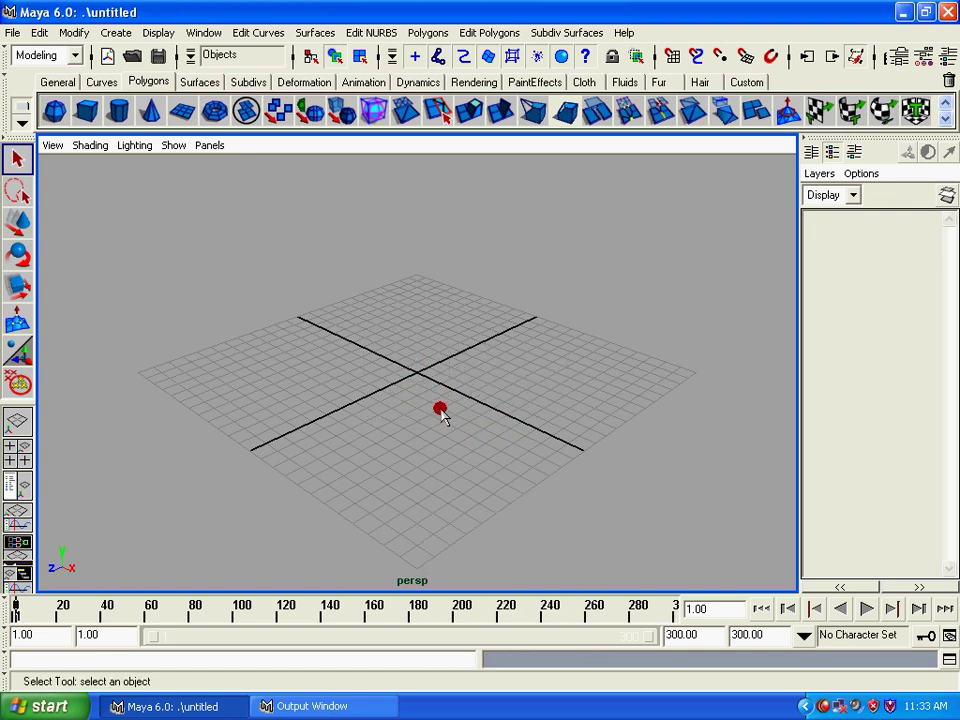
- Create a polygon cube of width 5.532 from the prim menu's Polygon Cube options
key(space)
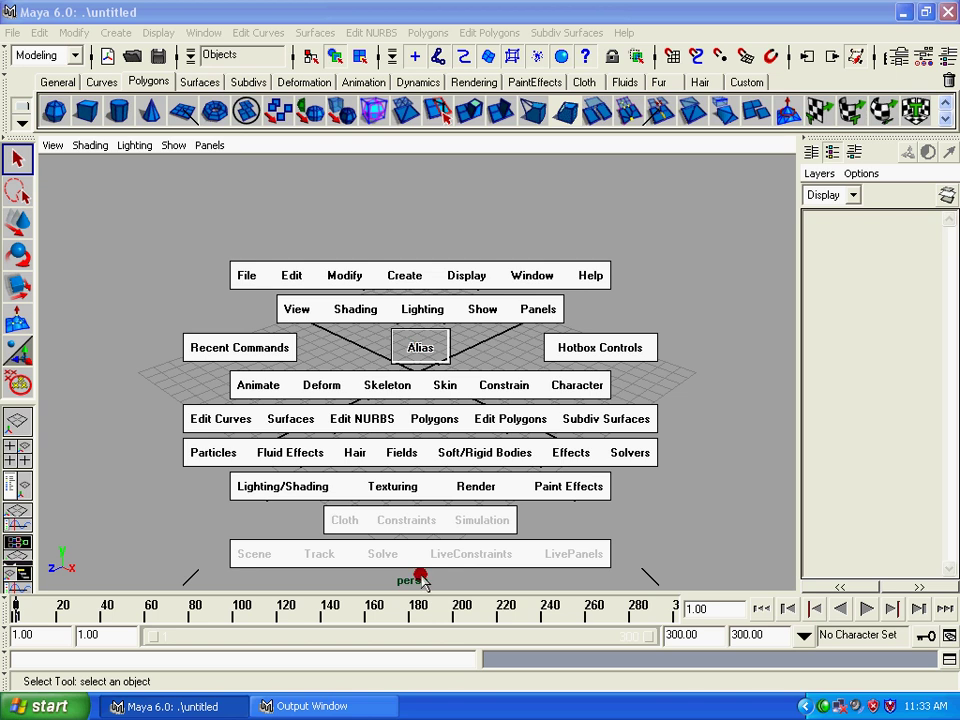
click(440, 580)
mouse_move(440, 583)
mouse_down()
mouse_move(486, 527)
mouse_move(349, 549)
mouse_move(411, 646)
mouse_move(493, 572)
mouse_move(444, 527)
mouse_move(321, 613)
mouse_move(465, 526)
mouse_move(572, 598)
mouse_move(328, 617)
mouse_move(321, 561)
mouse_move(541, 596)
mouse_move(377, 626)
mouse_move(435, 538)
mouse_move(570, 574)
mouse_move(485, 633)
mouse_move(578, 568)
mouse_move(421, 543)
mouse_move(514, 542)
mouse_move(495, 542)
mouse_up()
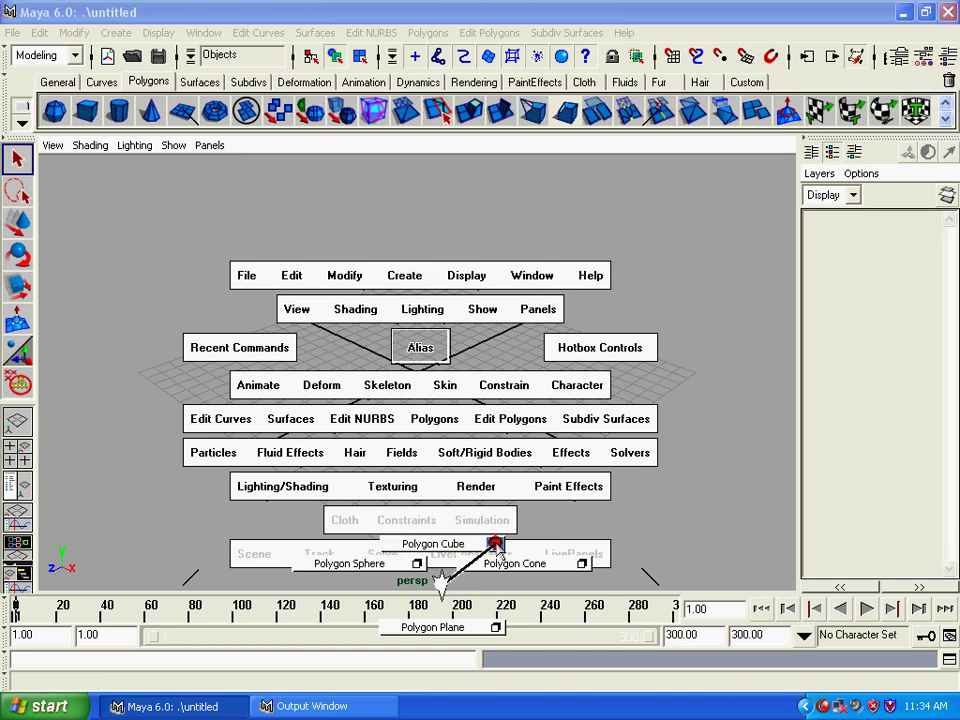
drag(495, 543, 497, 541)
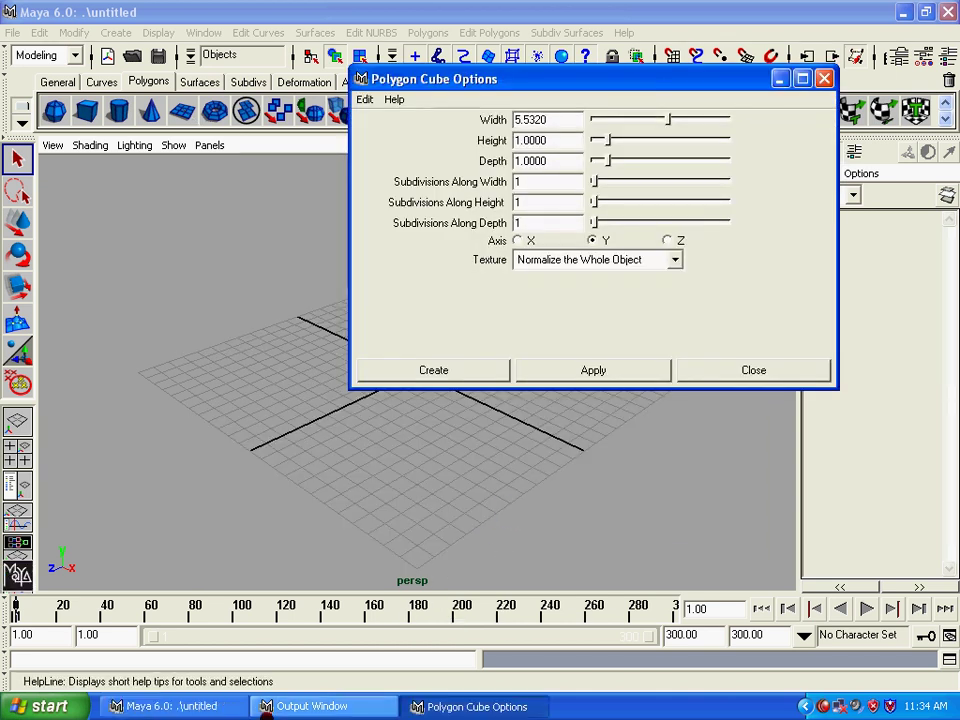
click(474, 366)
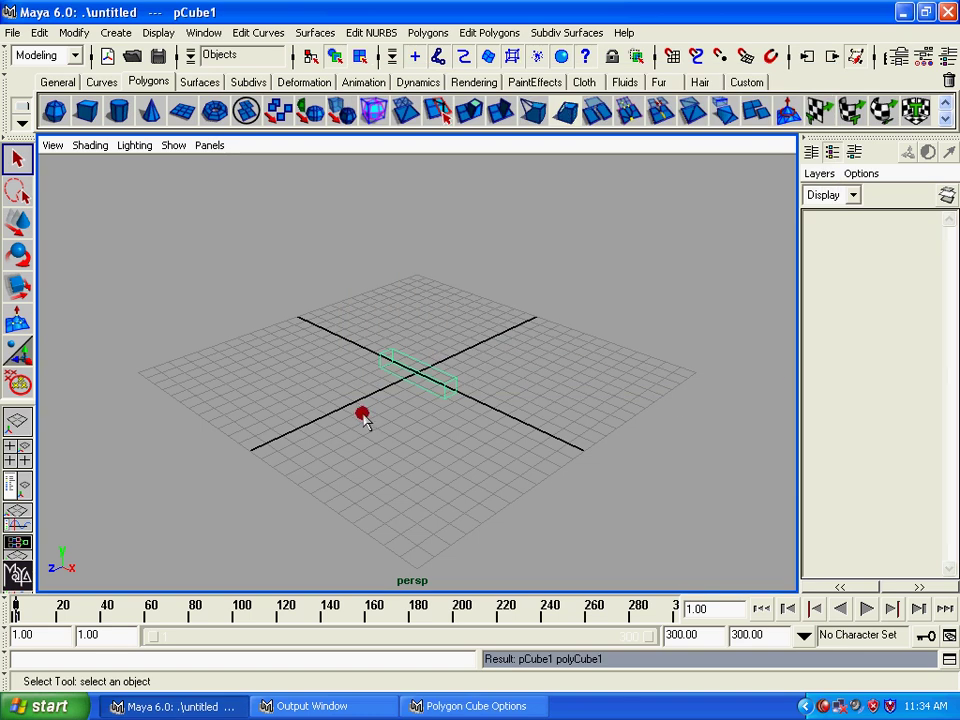
- Tumble around the cube with Alt+LMB and dolly closer with Alt+RMB
mouse_move(364, 418)
alt+mouse_down()
mouse_move(403, 439)
mouse_move(535, 418)
mouse_move(557, 401)
alt+mouse_up()
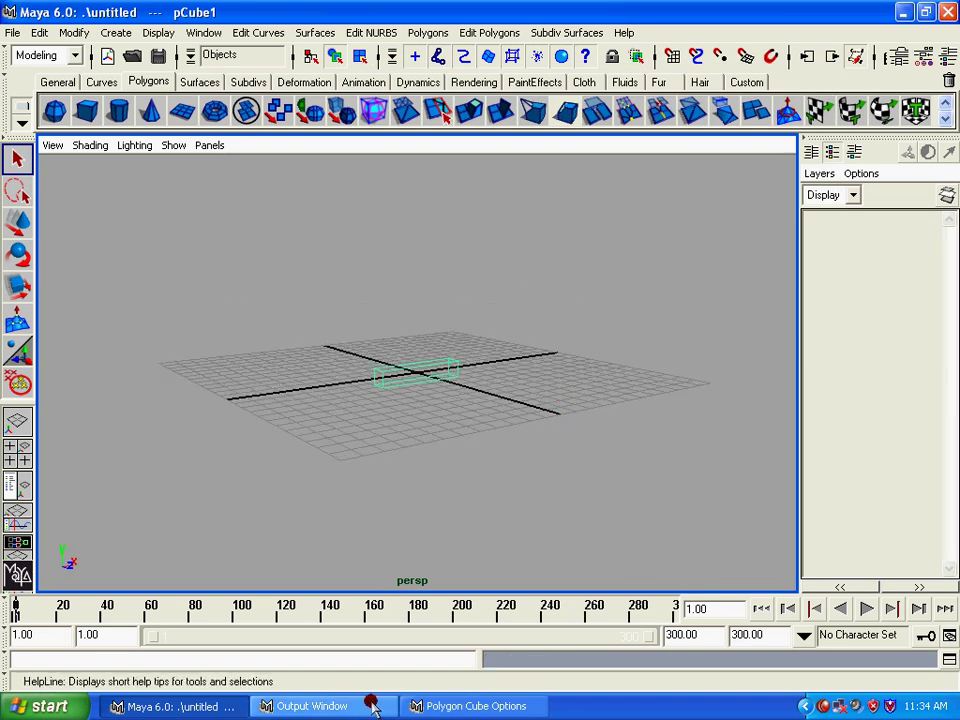
click(432, 706)
alt+drag(372, 410, 375, 409)
alt+right_drag(375, 409, 414, 452)
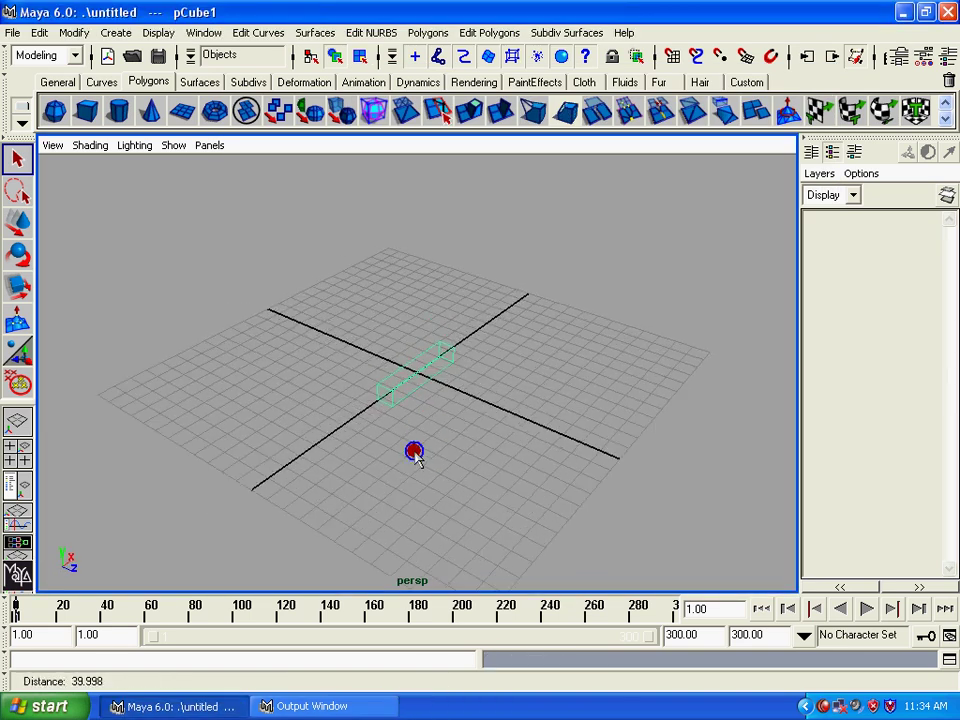
alt+drag(414, 452, 403, 392)
alt+right_drag(403, 392, 405, 450)
mouse_move(405, 450)
alt+mouse_down()
mouse_move(429, 396)
mouse_move(386, 435)
mouse_move(499, 426)
mouse_move(417, 424)
alt+mouse_up()
alt+right_drag(417, 424, 480, 568)
mouse_move(480, 568)
alt+mouse_down()
mouse_move(377, 422)
mouse_move(492, 403)
mouse_move(483, 412)
mouse_move(491, 393)
alt+mouse_up()
- Pick Perspective View from the hotbox view marking menu
key(space)
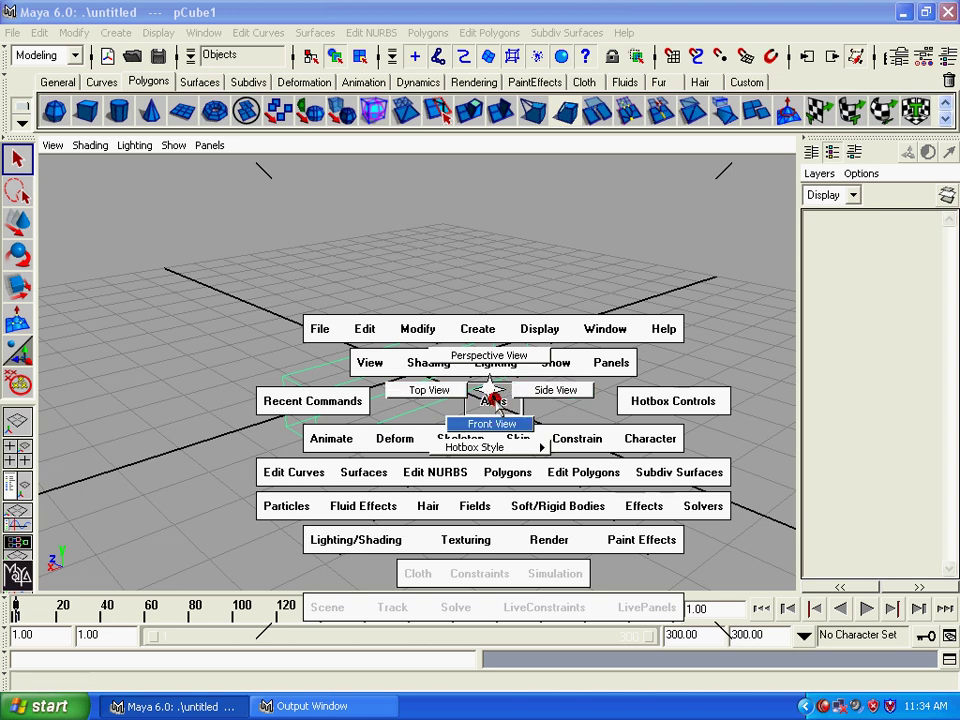
mouse_move(495, 400)
mouse_down()
mouse_move(492, 358)
mouse_move(414, 360)
mouse_move(431, 306)
mouse_move(437, 325)
mouse_up()
key(space)
key(space)
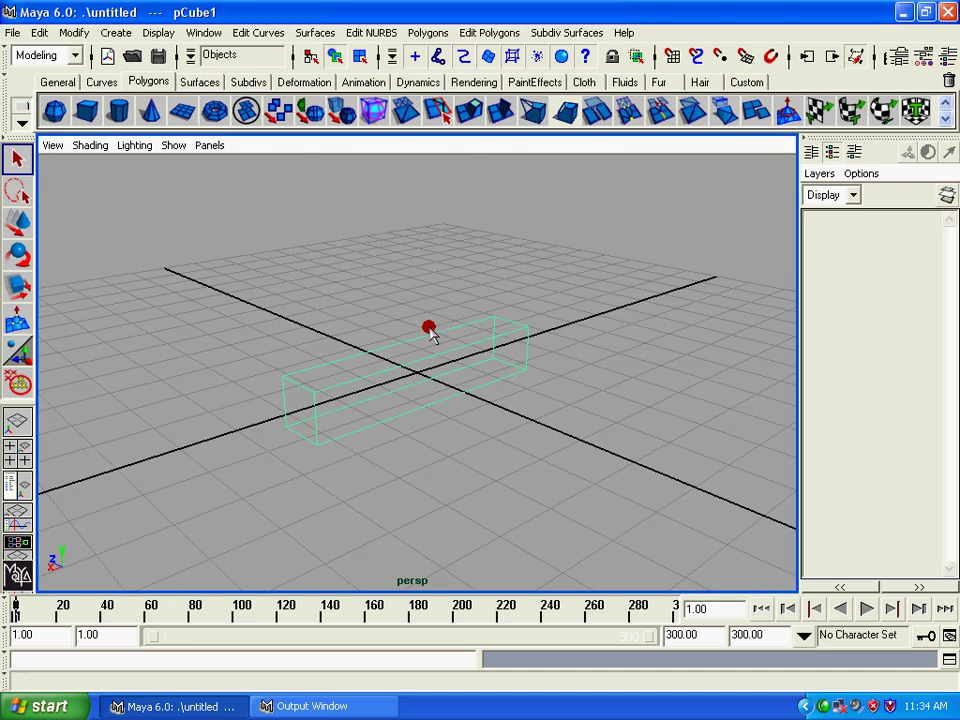
- Reopen the Marking Menus editor and select the prim entry
click(212, 34)
mouse_move(246, 124)
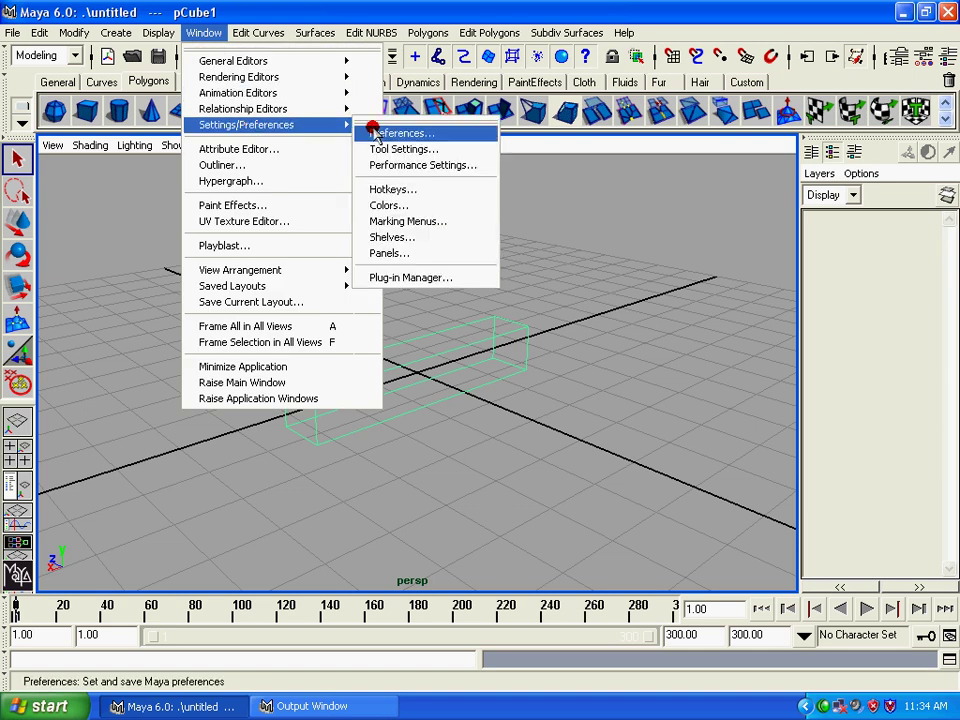
click(432, 221)
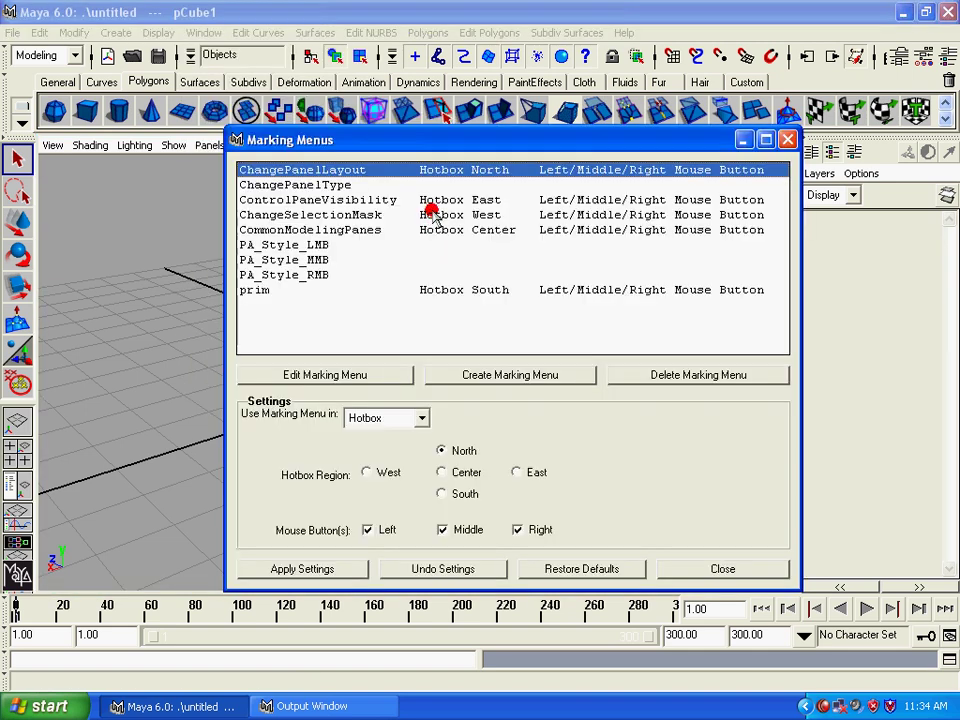
click(255, 290)
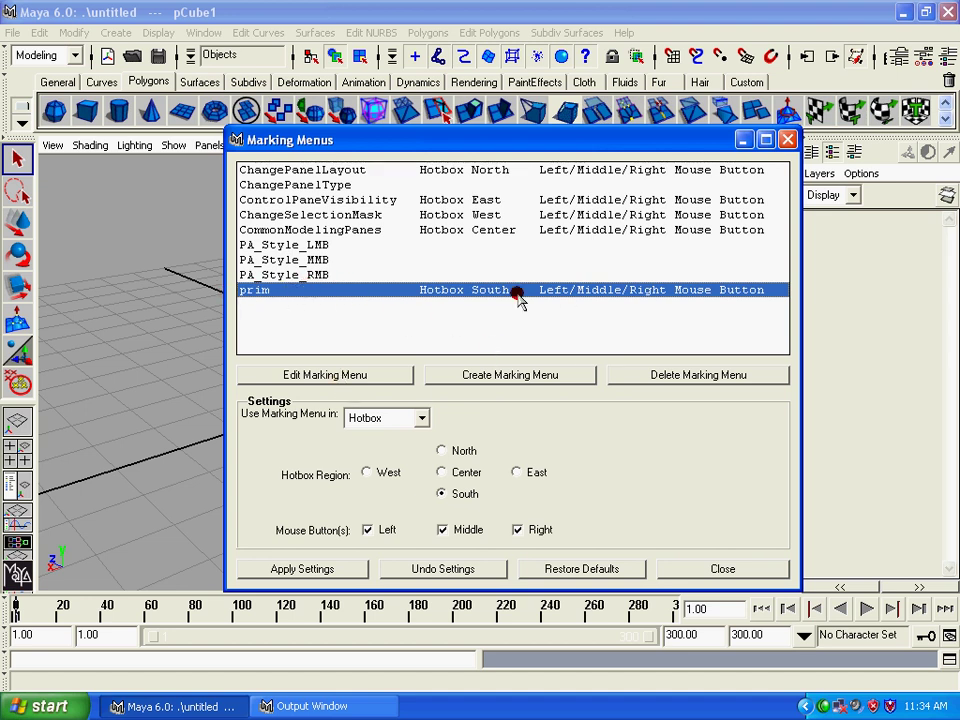
- Create a polygon sphere from the prim hotbox menu, then ask to delete the prim marking menu
key(space)
drag(320, 388, 321, 336)
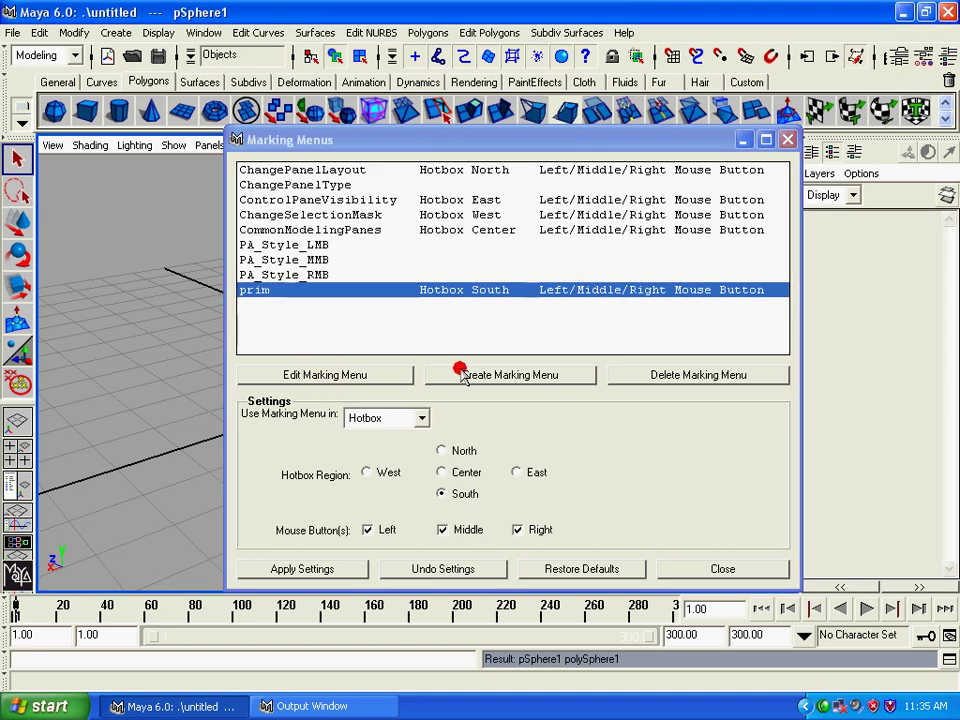
click(670, 378)
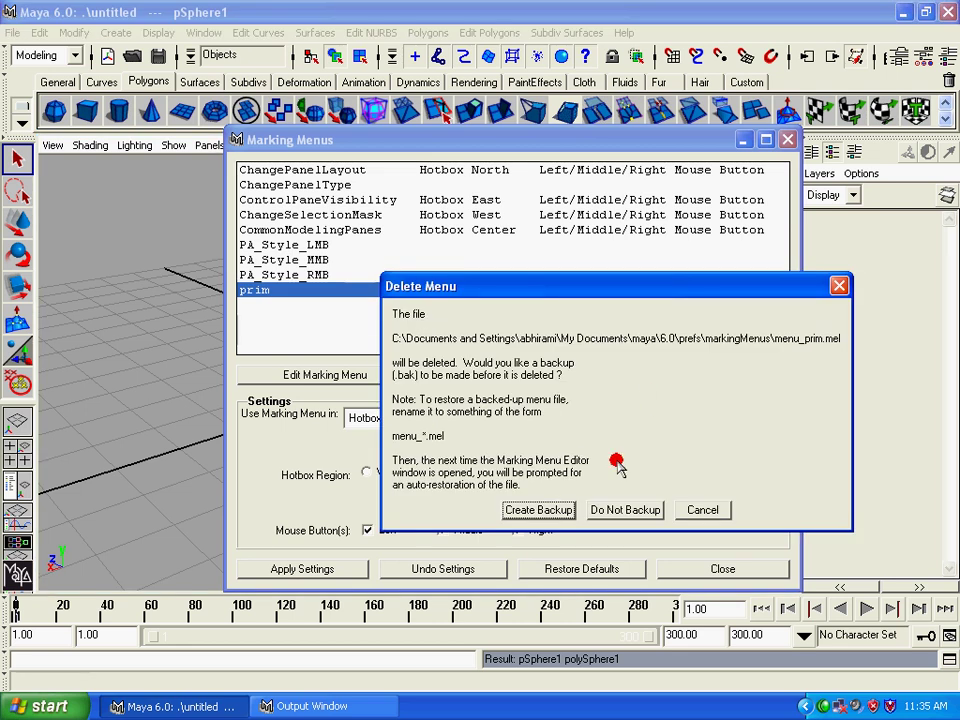
- Delete prim without a backup and start a blank marking menu, ready to name it
click(605, 511)
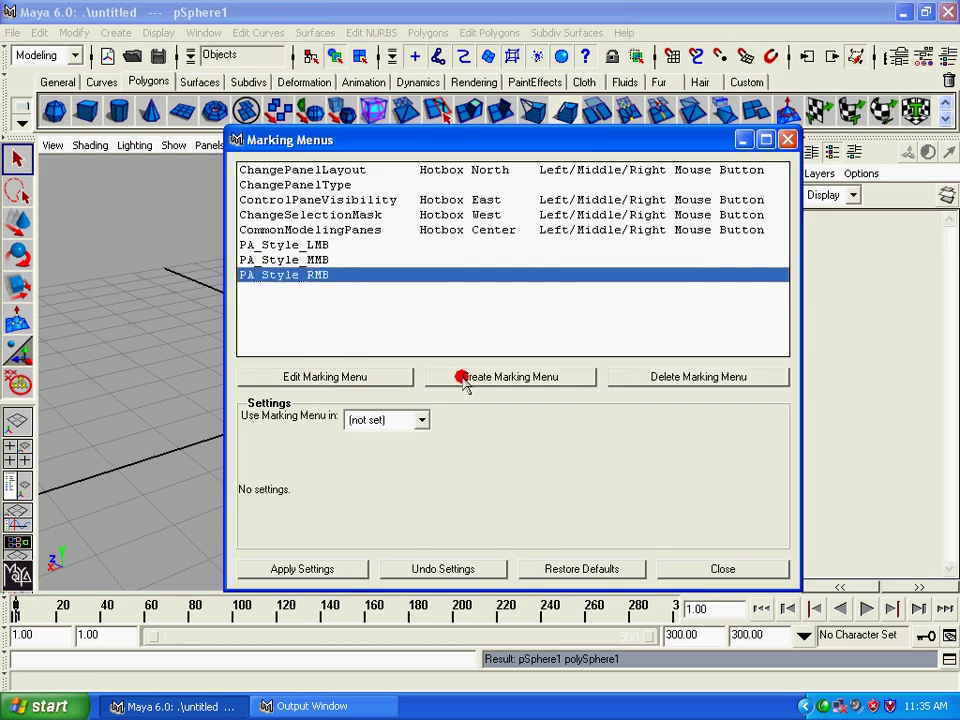
click(549, 377)
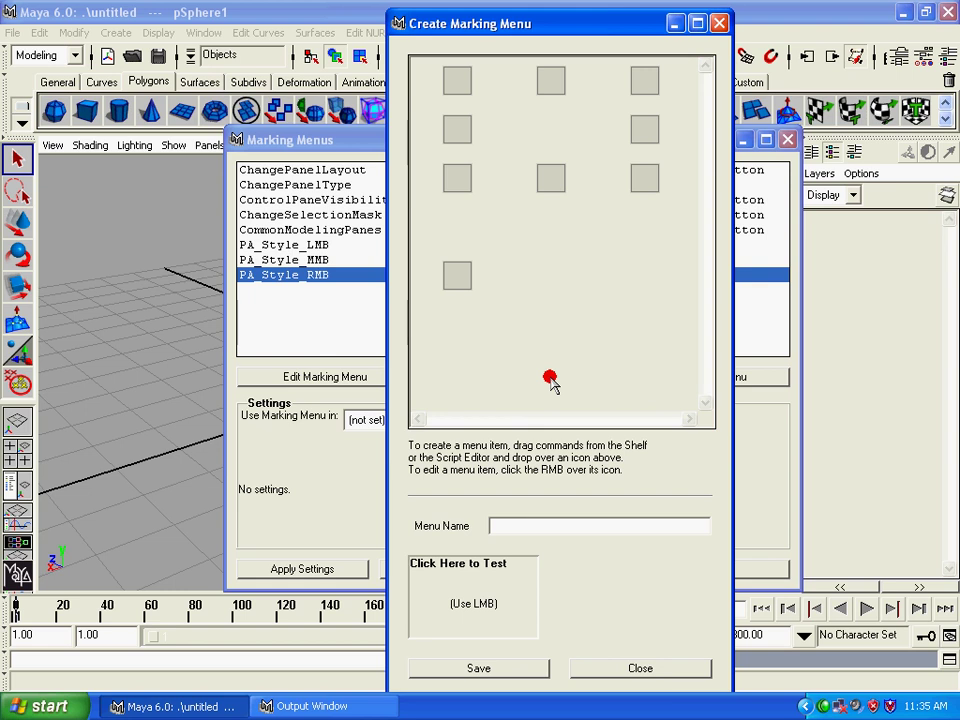
click(498, 532)
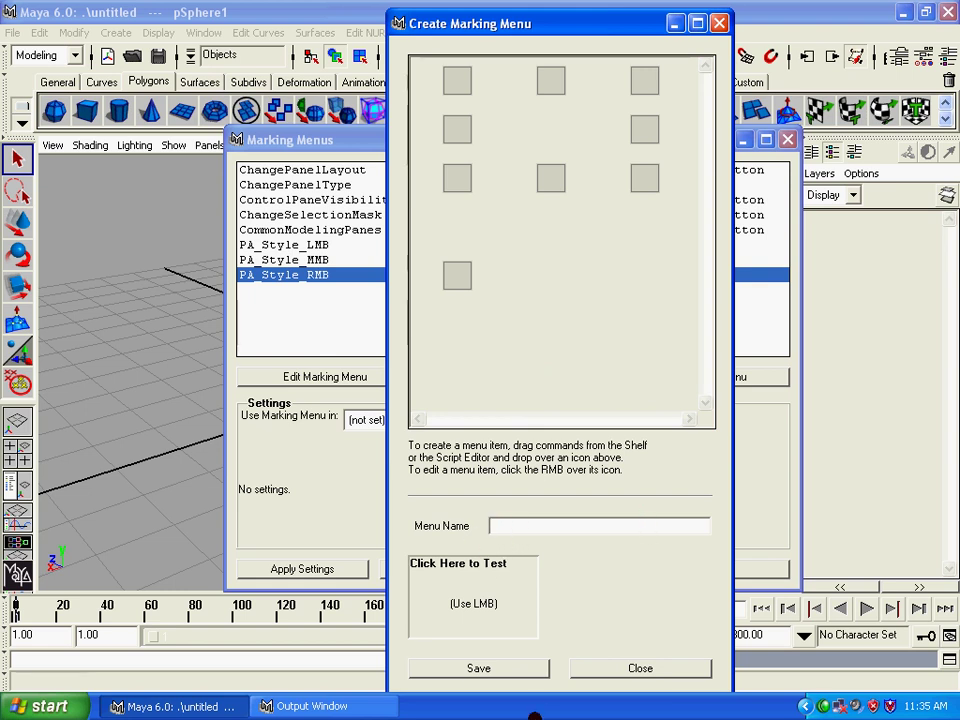
- Turn the first marking menu item into a Popup Submenu, then close the Submenu Editor
text(prm)
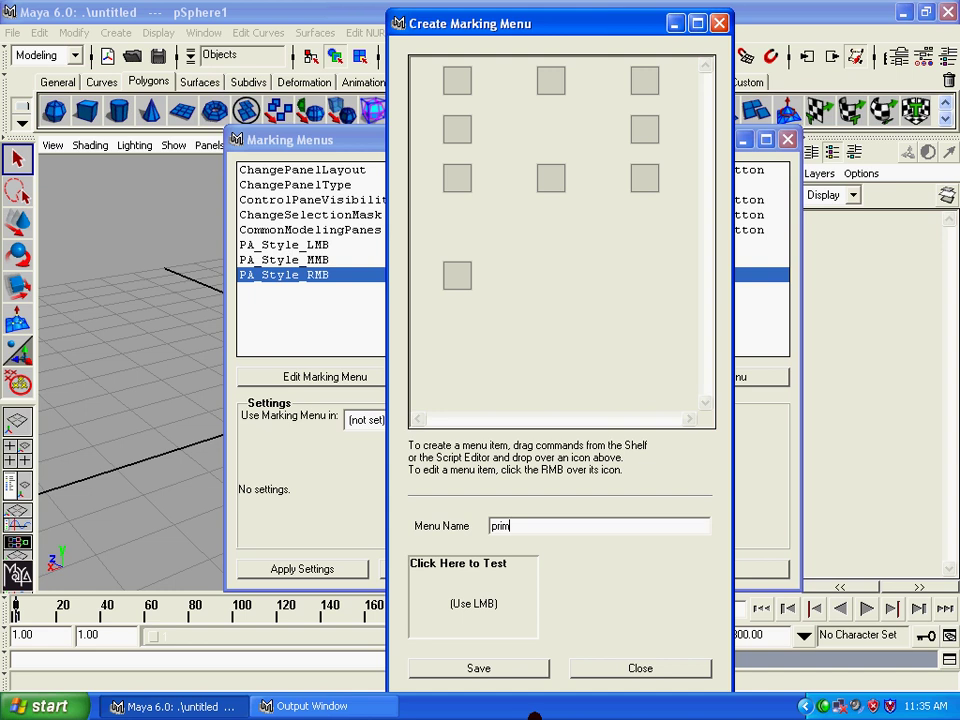
right_click(452, 293)
right_click(460, 285)
mouse_move(460, 285)
right_down()
mouse_move(465, 367)
mouse_move(470, 351)
right_up()
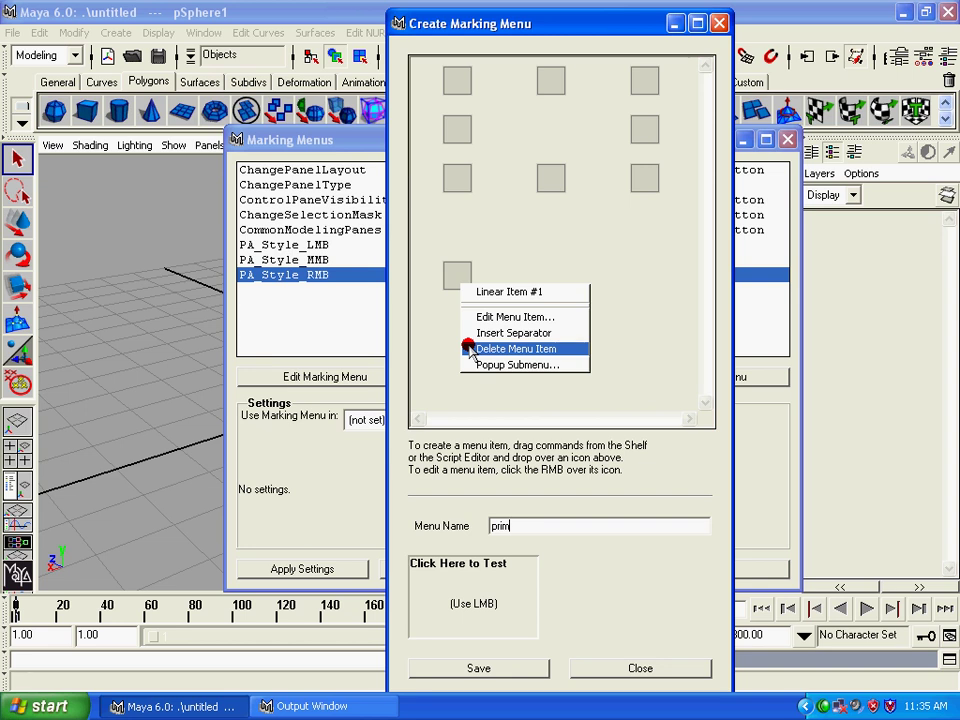
right_drag(470, 350, 470, 366)
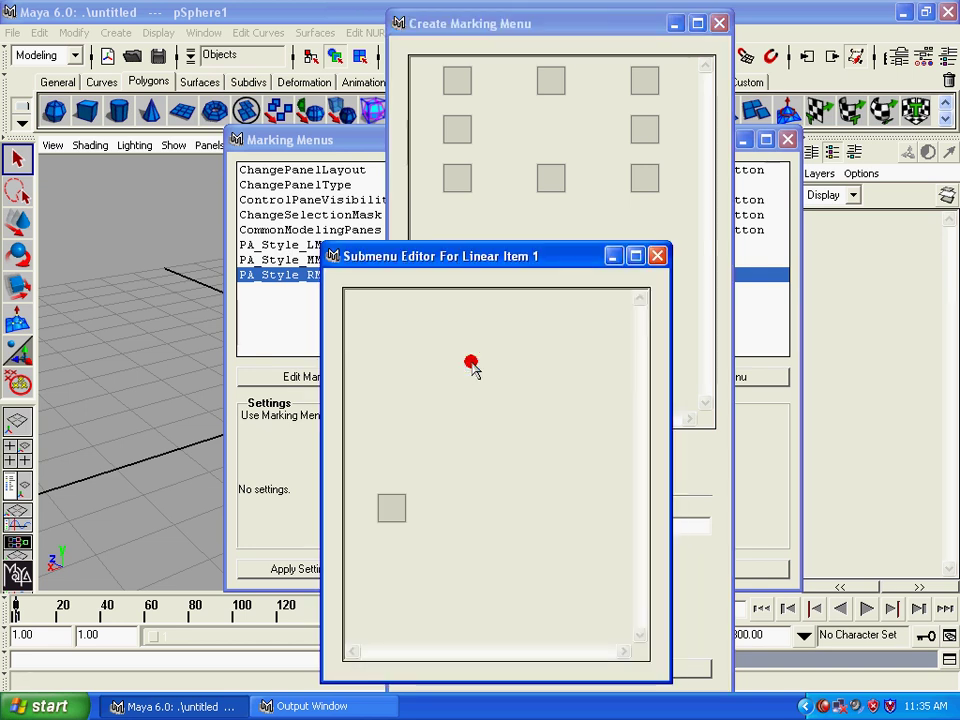
drag(624, 84, 600, 81)
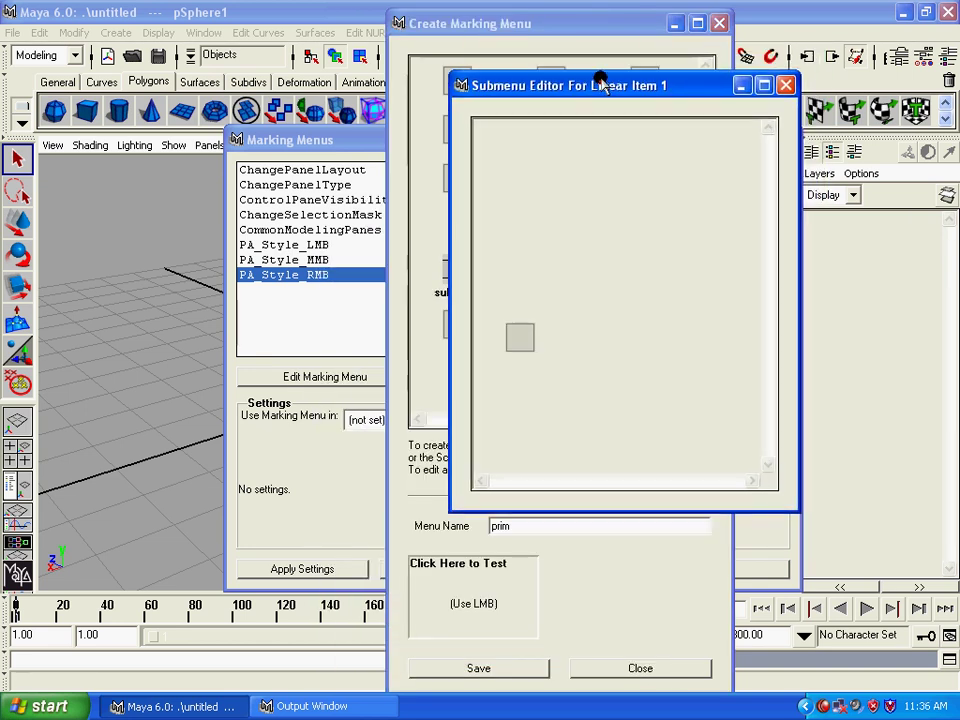
click(784, 85)
- Relabel the submenu item to 'prim' in its Edit Menu Item settings
mouse_move(463, 297)
right_down()
mouse_move(467, 368)
mouse_move(467, 311)
right_up()
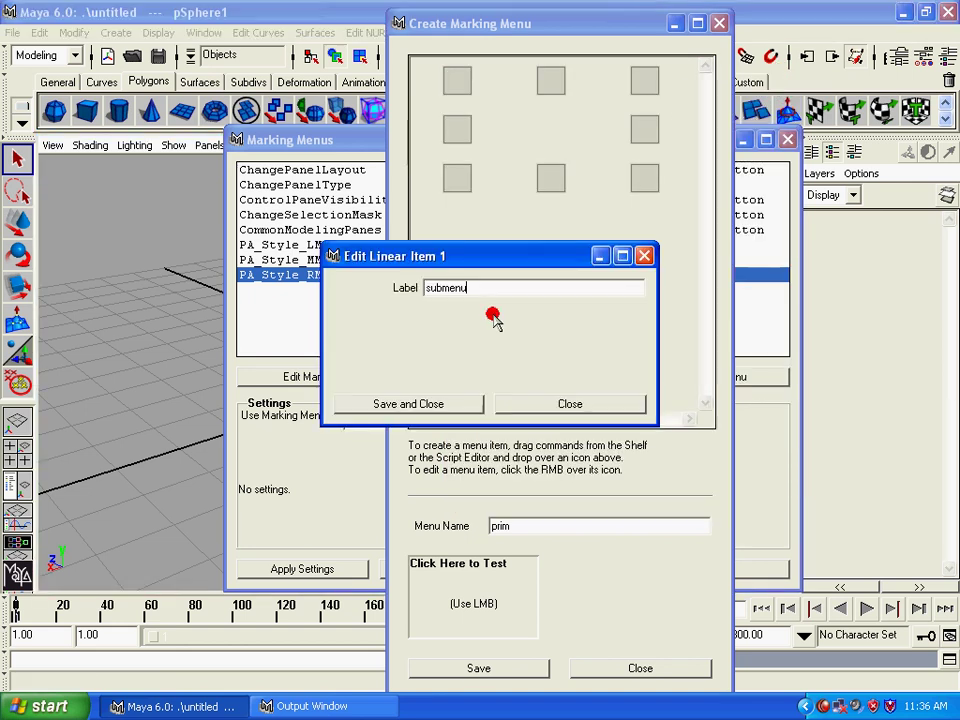
drag(433, 256, 551, 255)
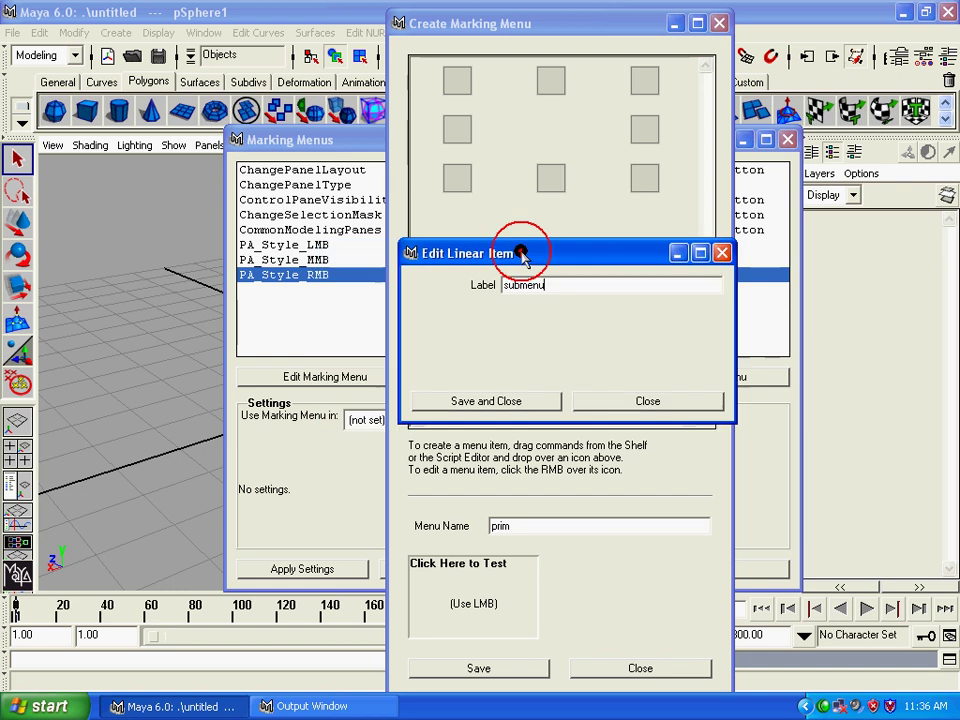
double_click(596, 286)
text(pri)
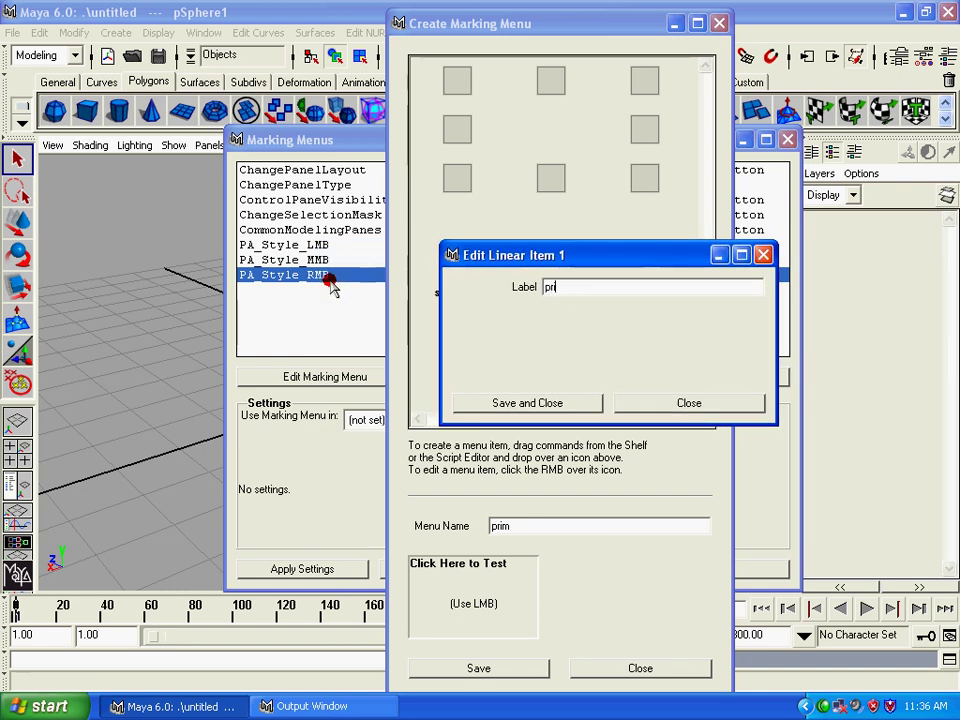
text(m)
- Save the prim label and open the prim item's popup submenu contents
click(563, 401)
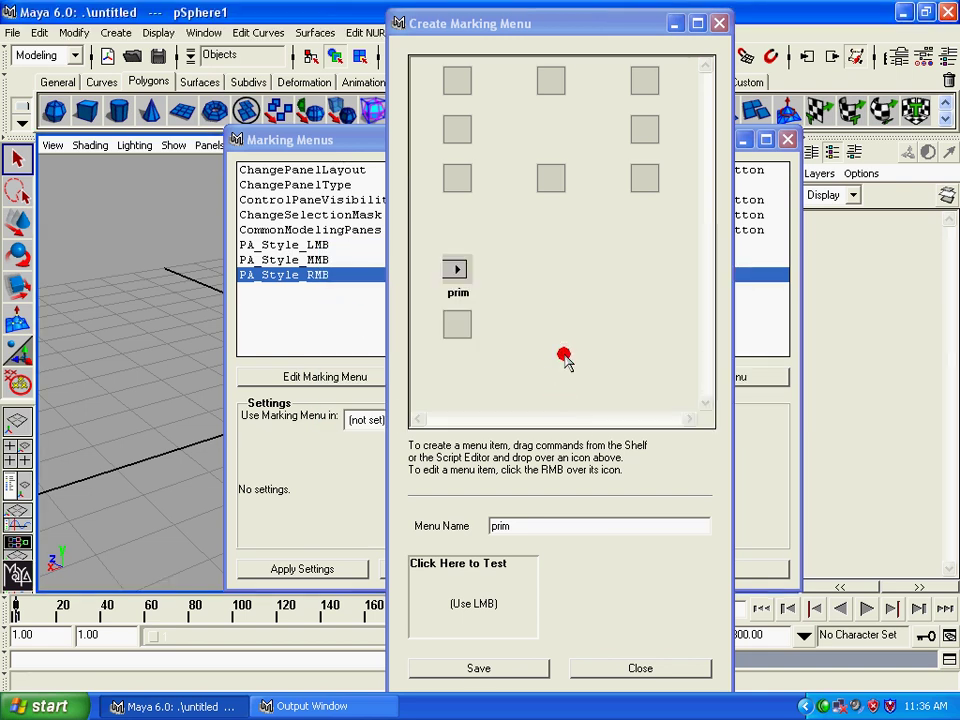
right_click(459, 273)
click(463, 296)
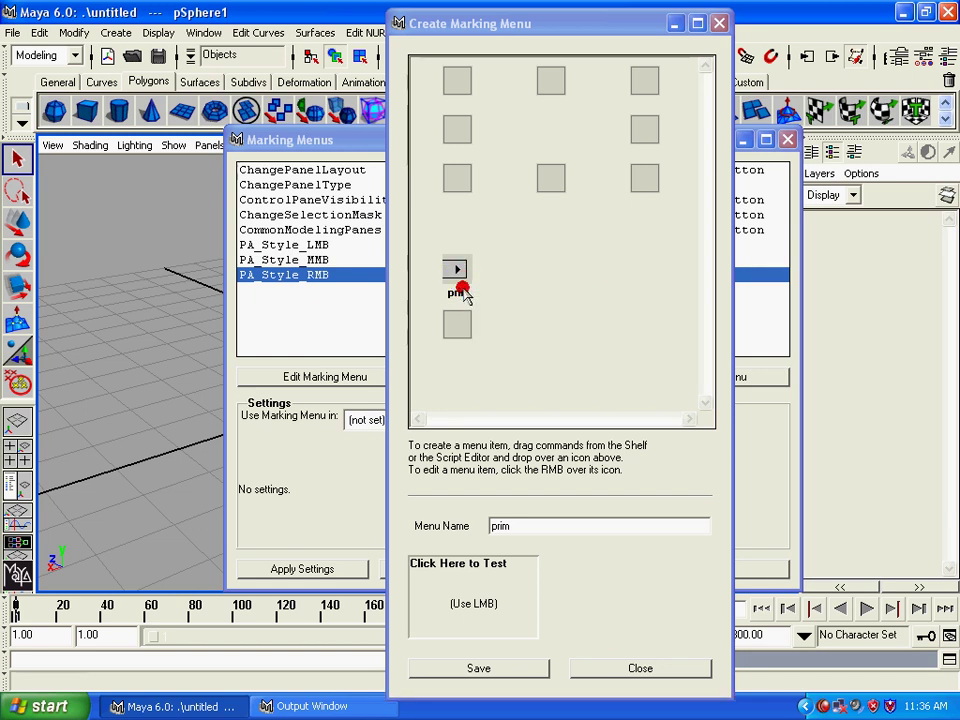
right_click(457, 262)
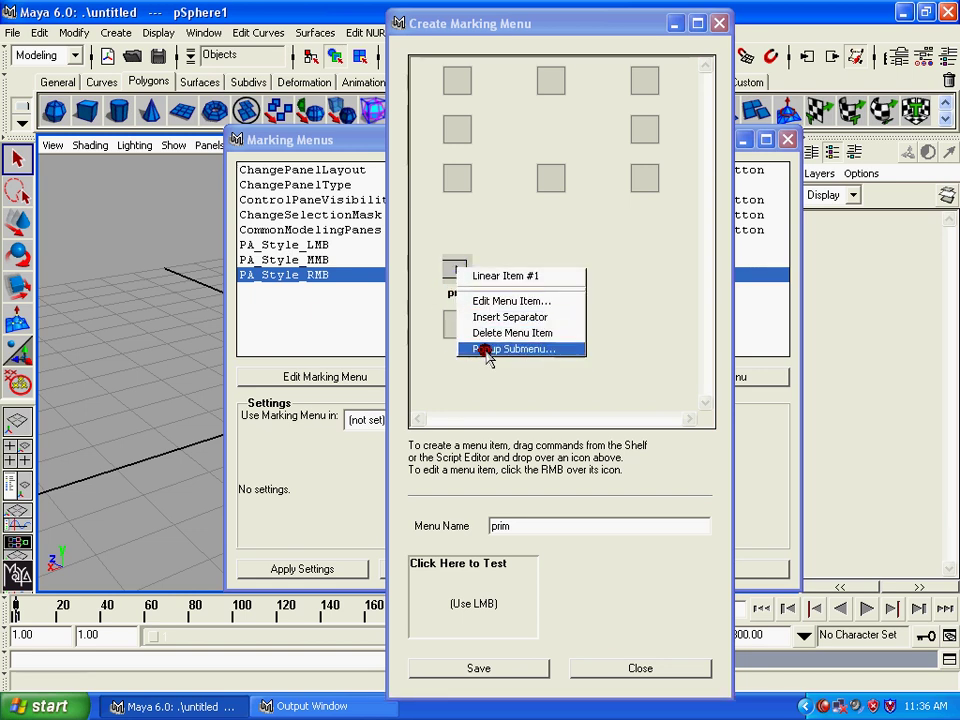
click(476, 348)
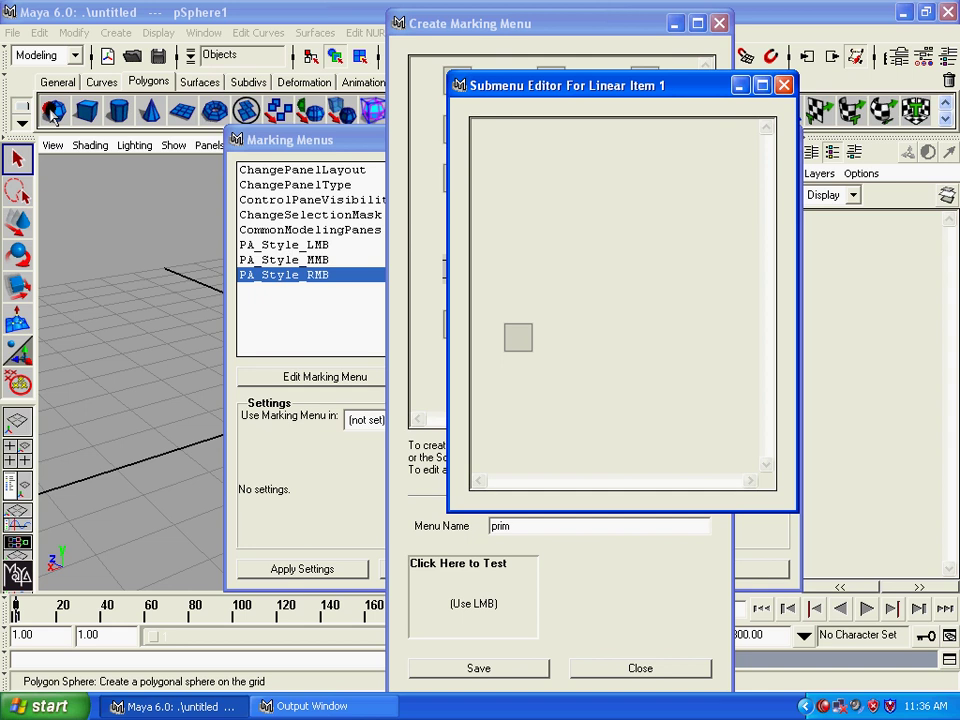
- Add Polygon Sphere, Cube, Cylinder and Cone shelf commands to the prim submenu
mouse_move(55, 110)
middle_down()
mouse_move(522, 348)
mouse_move(518, 340)
middle_up()
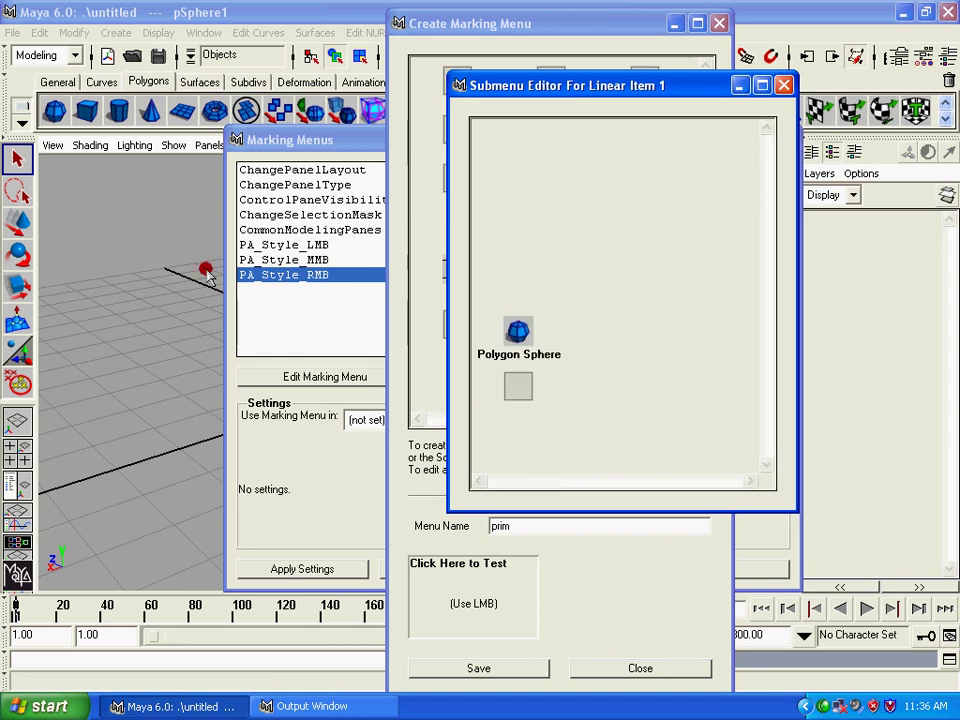
middle_drag(86, 110, 602, 460)
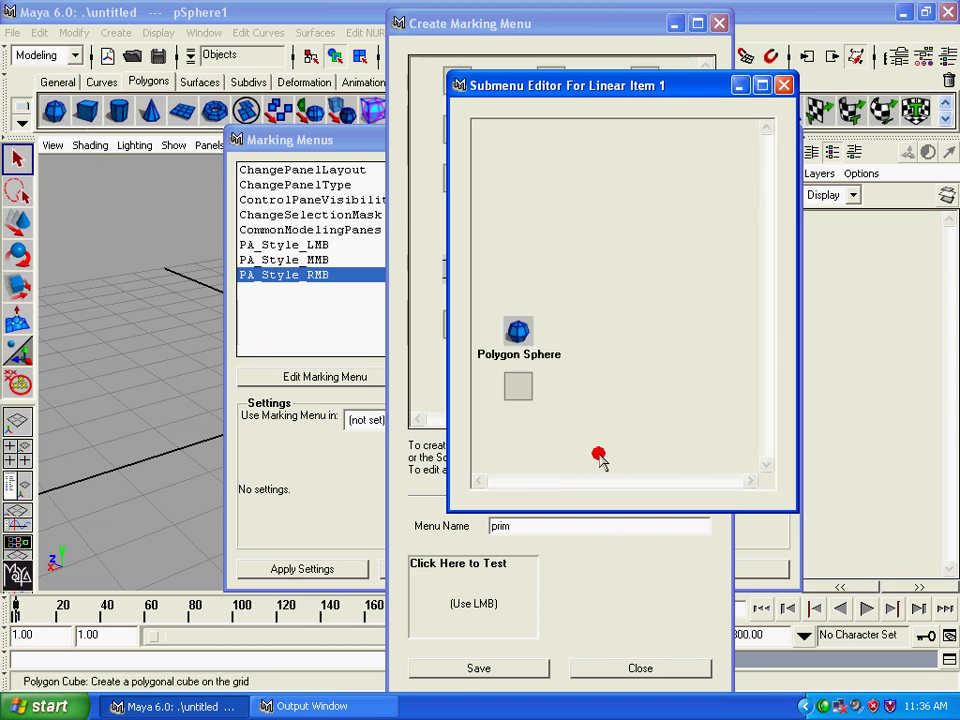
middle_drag(527, 397, 525, 396)
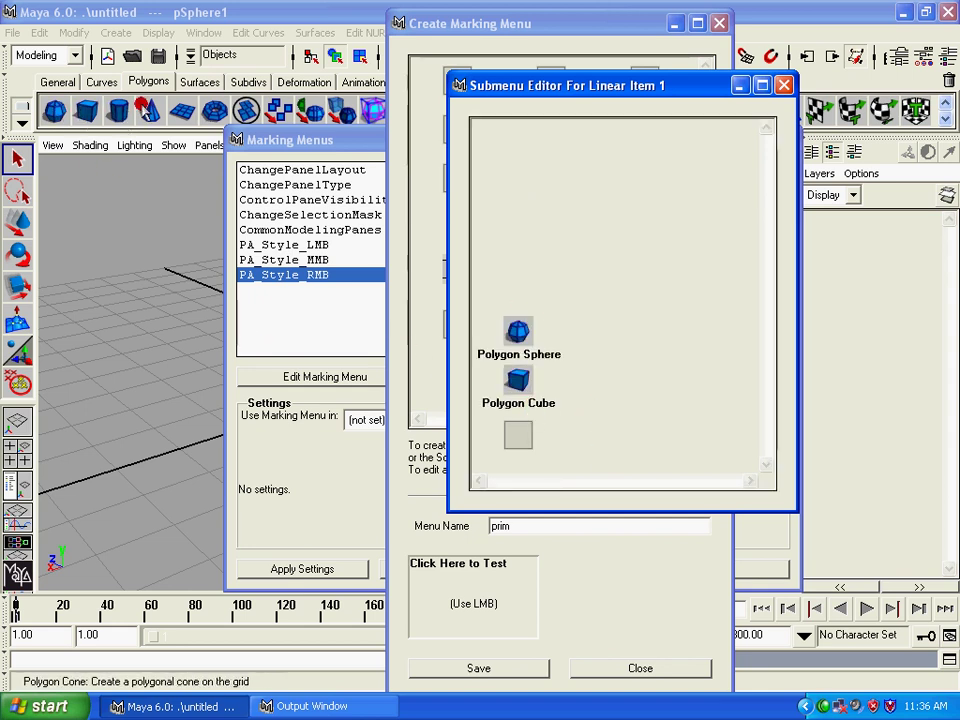
middle_drag(122, 112, 520, 440)
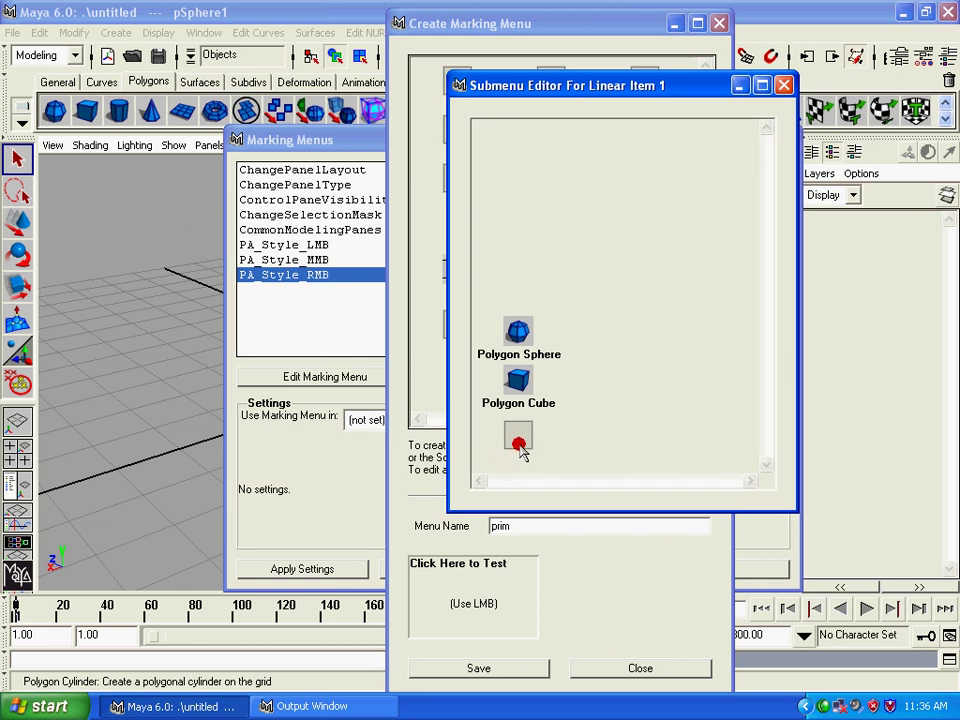
drag(765, 315, 660, 392)
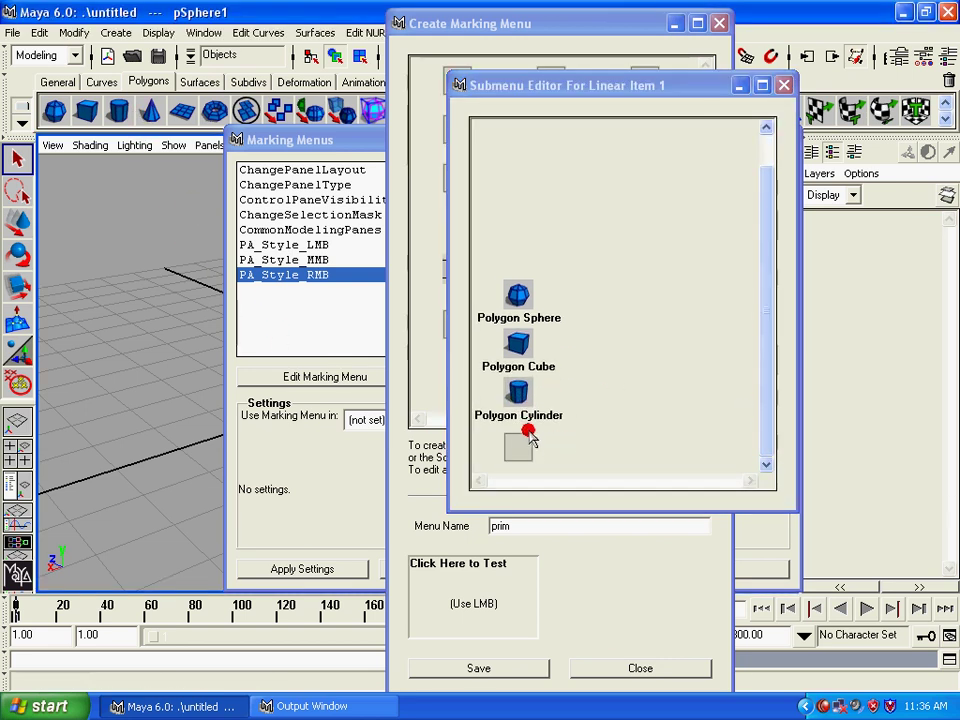
mouse_move(134, 131)
middle_down()
mouse_move(447, 396)
mouse_move(463, 425)
middle_up()
click(784, 85)
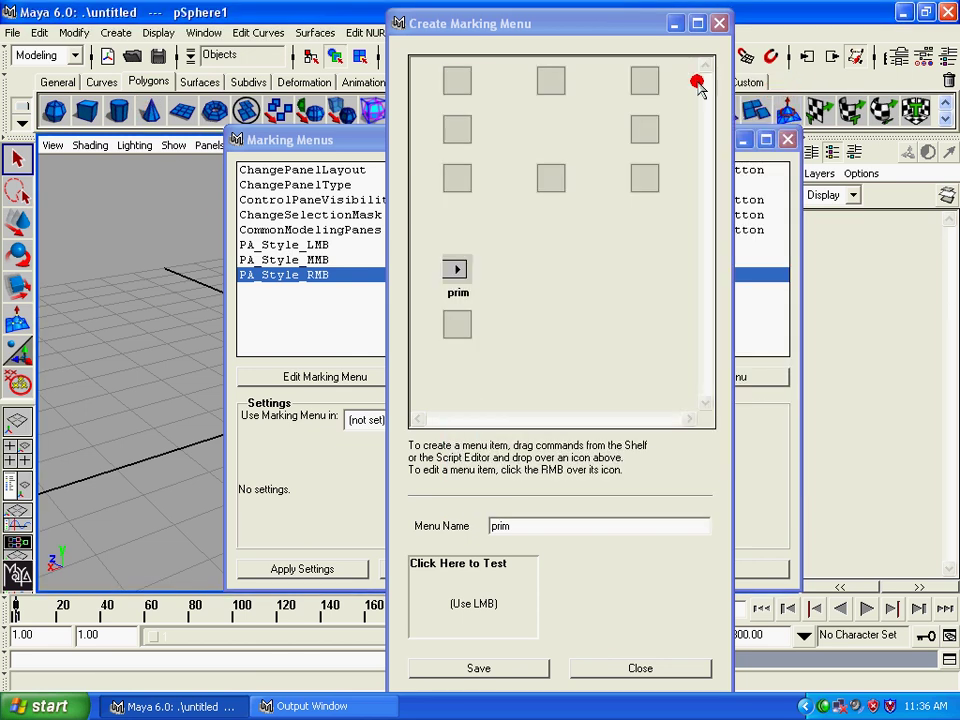
- Save prim and assign it to Hotbox South for left, middle and right buttons
click(508, 665)
click(610, 668)
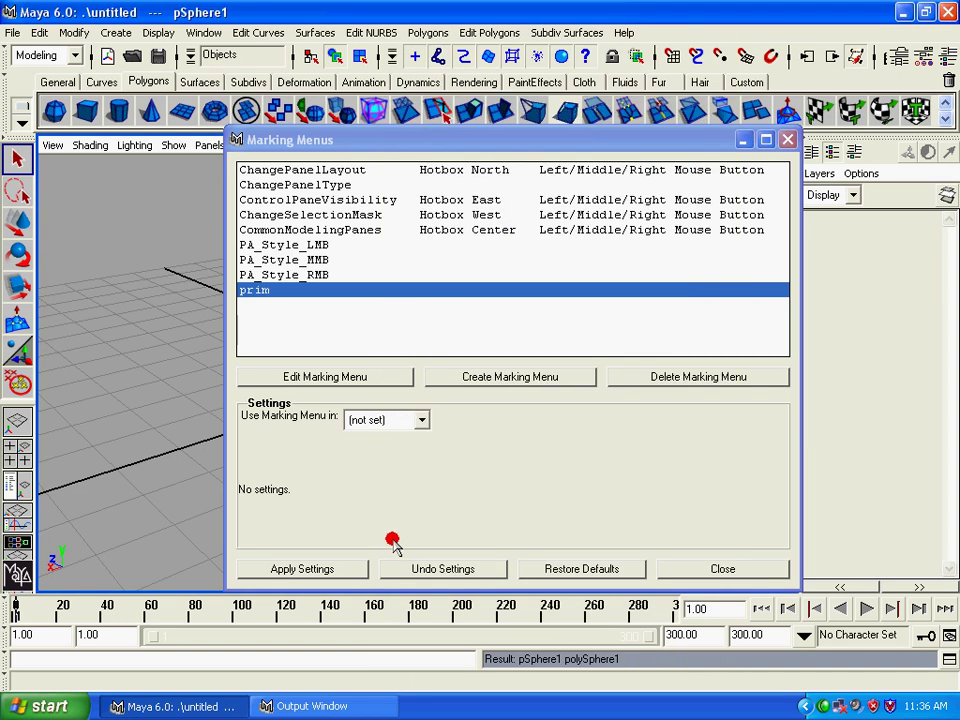
click(416, 420)
click(390, 440)
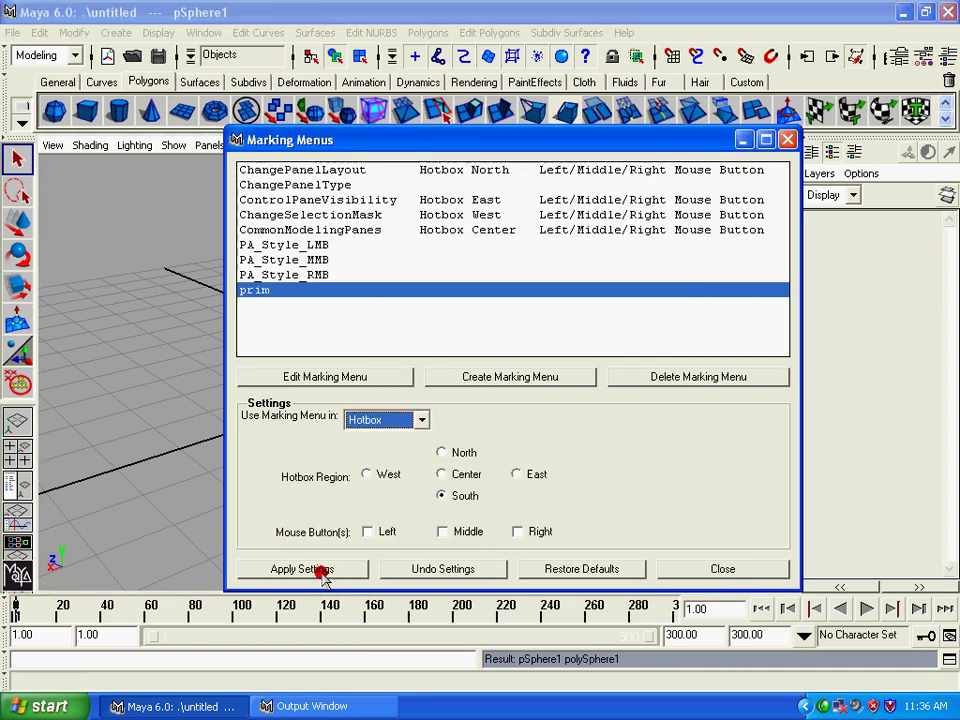
click(393, 532)
click(467, 531)
click(540, 532)
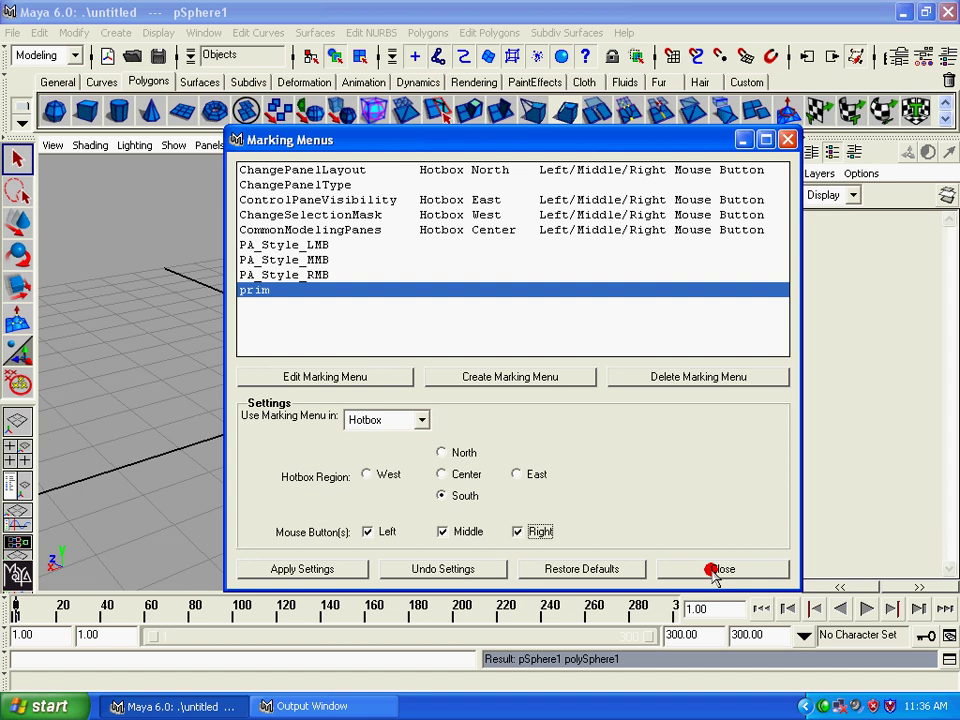
click(338, 572)
click(690, 570)
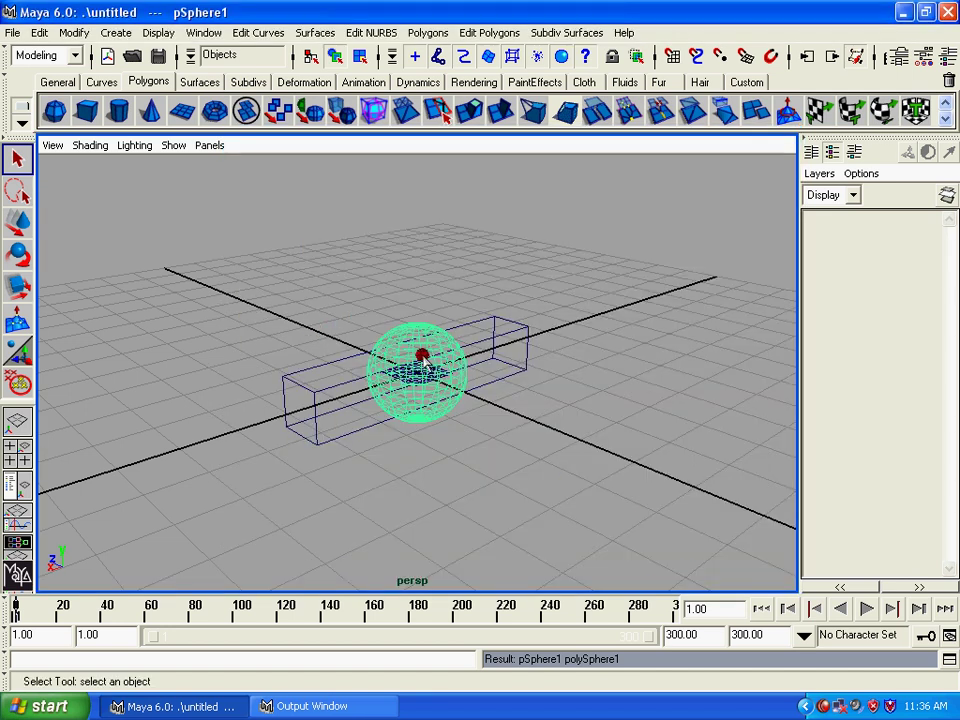
- Test prim in the Space-bar hotbox, showing its polygon primitive submenu without creating anything
right_drag(421, 357, 480, 270)
key(space)
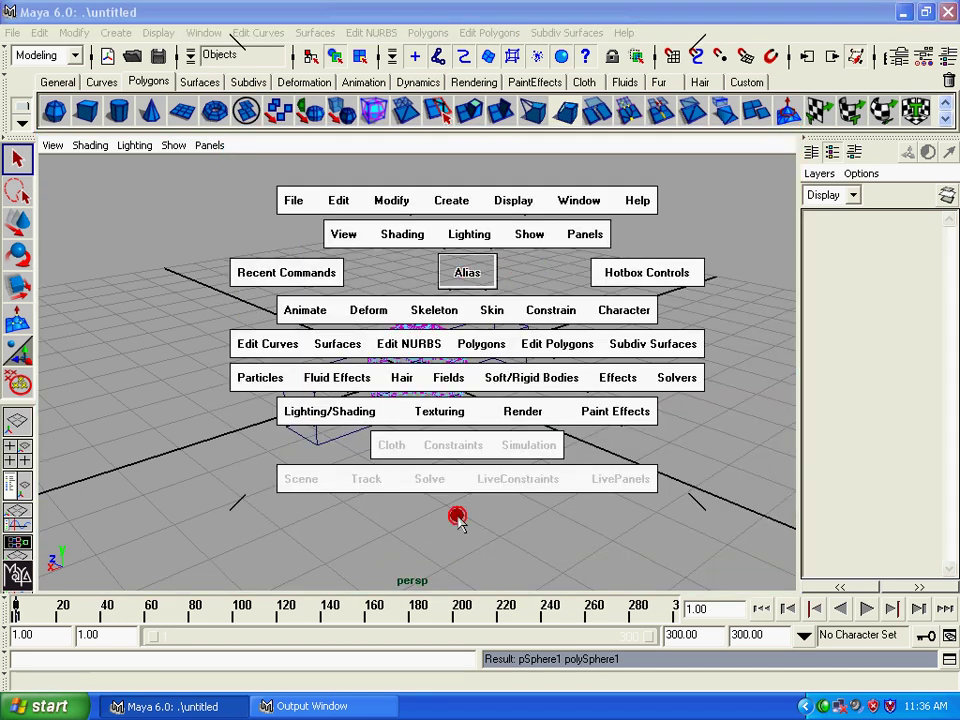
drag(457, 517, 600, 522)
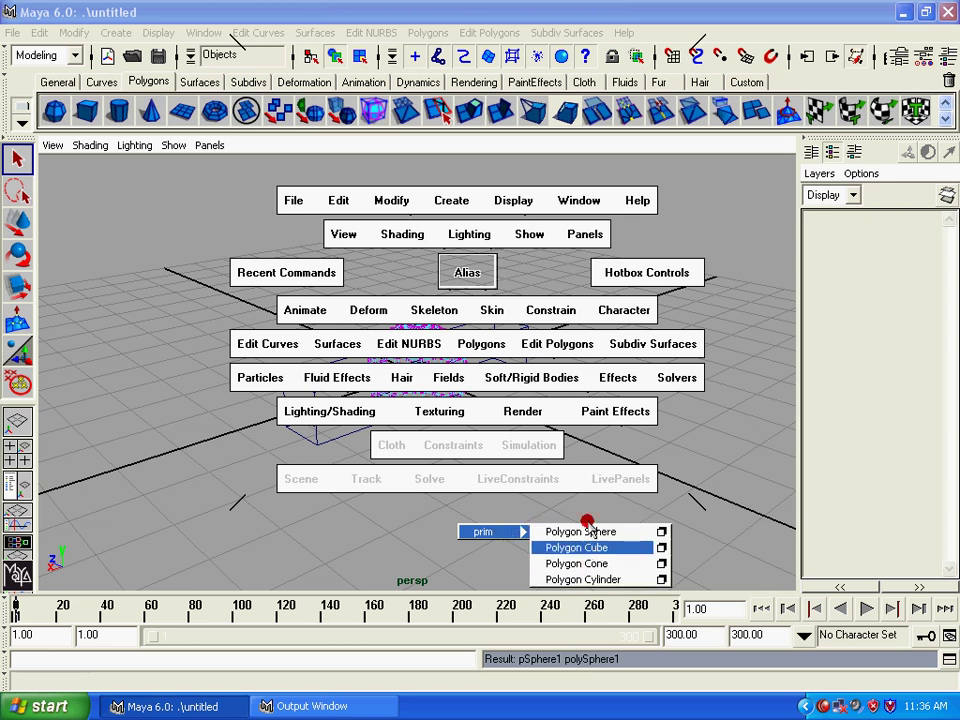
key(space)
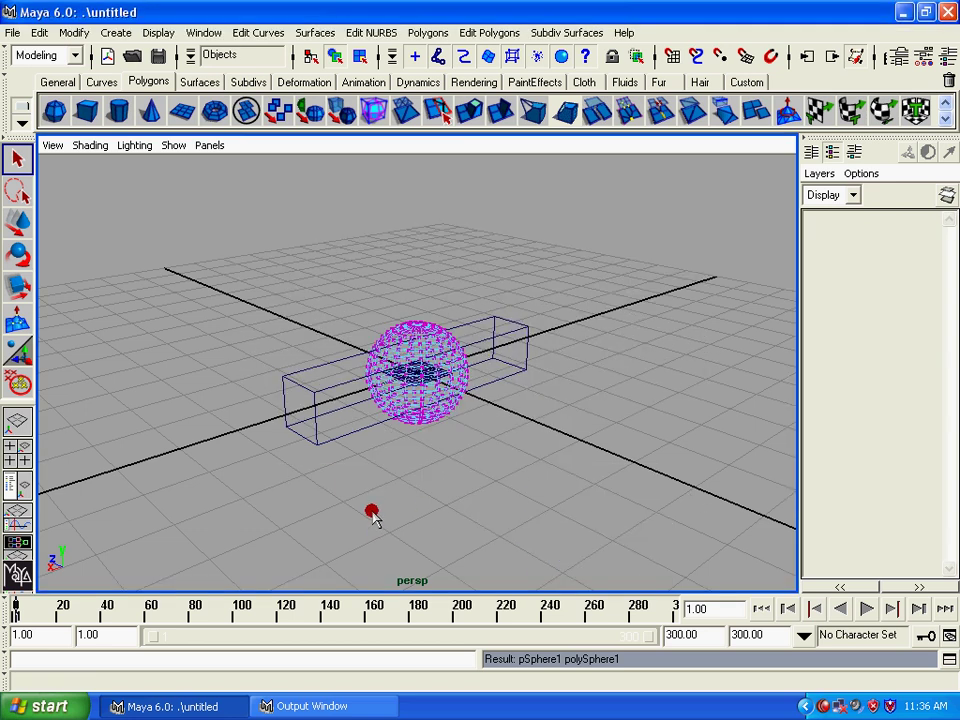
click(210, 34)
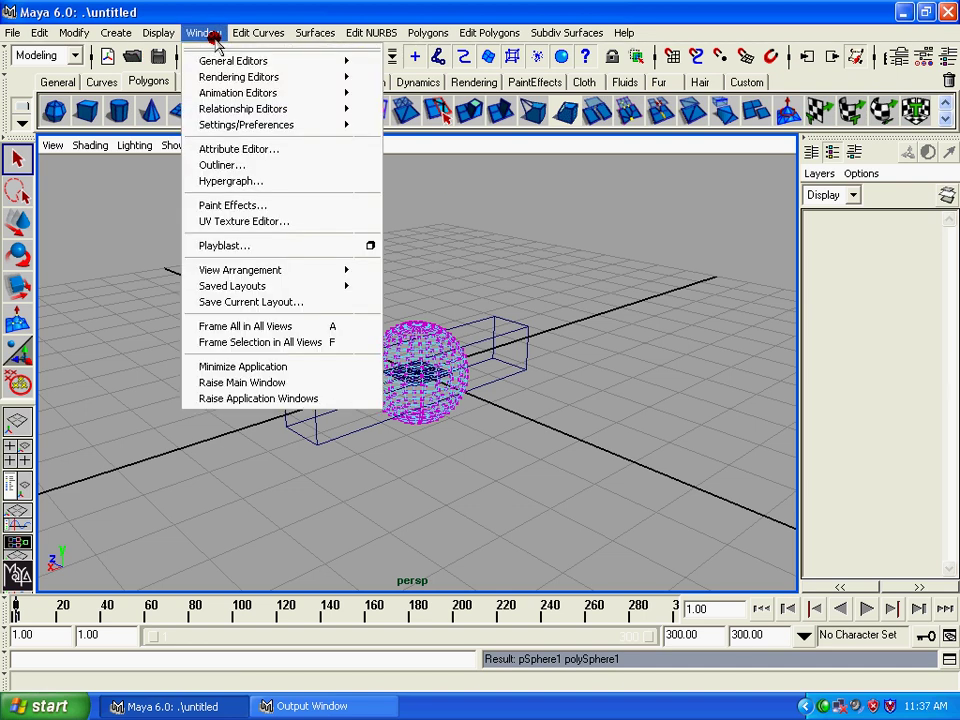
mouse_move(246, 125)
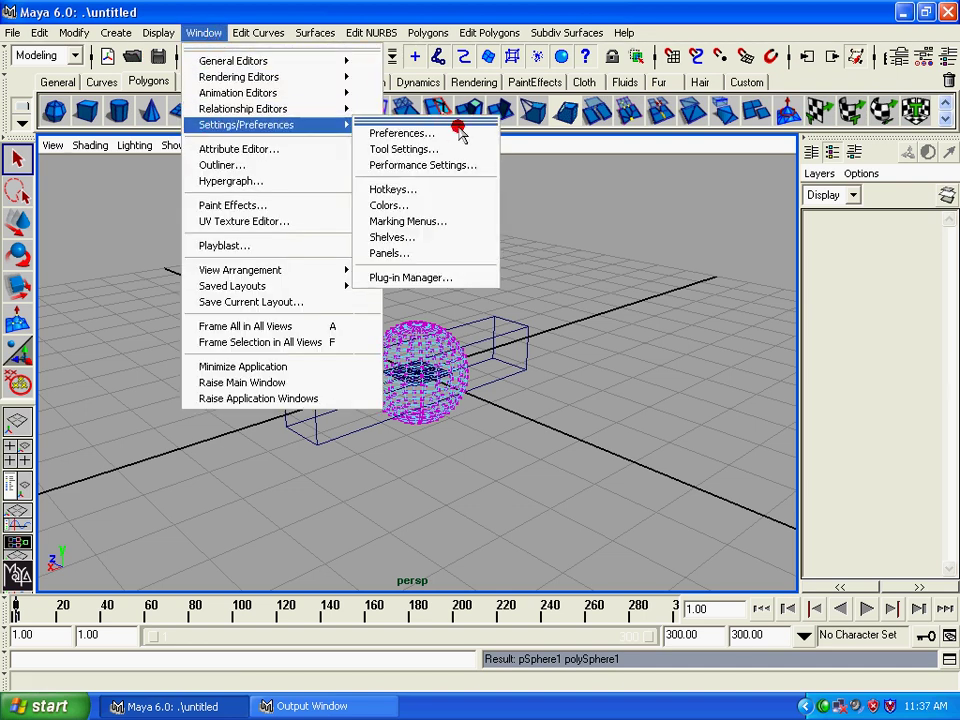
- Edit prim from the Marking Menus editor, delete its submenu item and close the builder
click(405, 220)
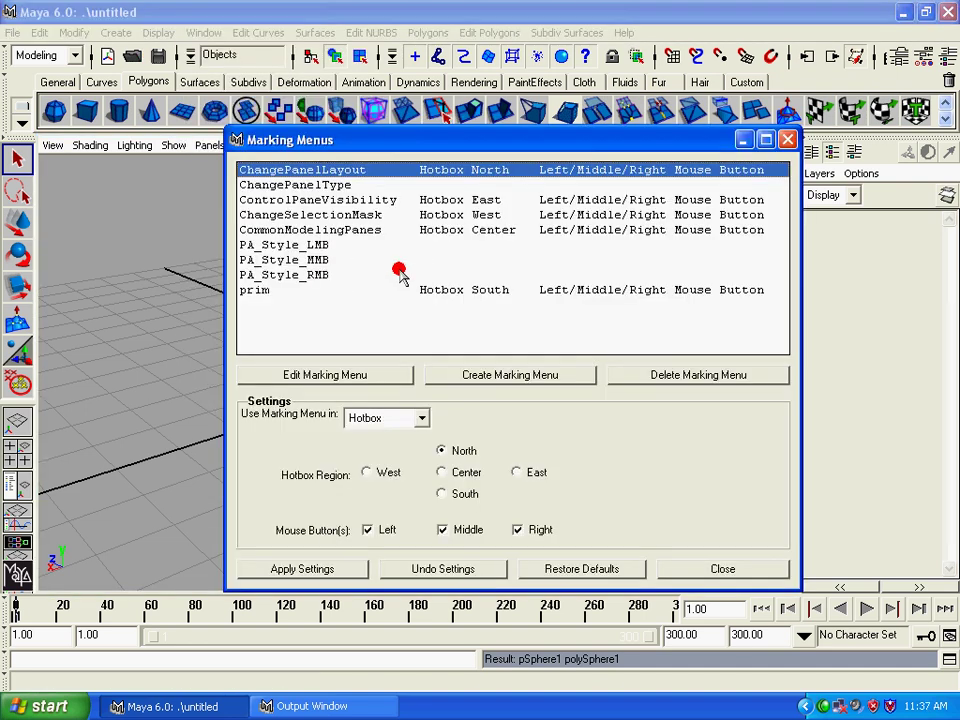
click(253, 291)
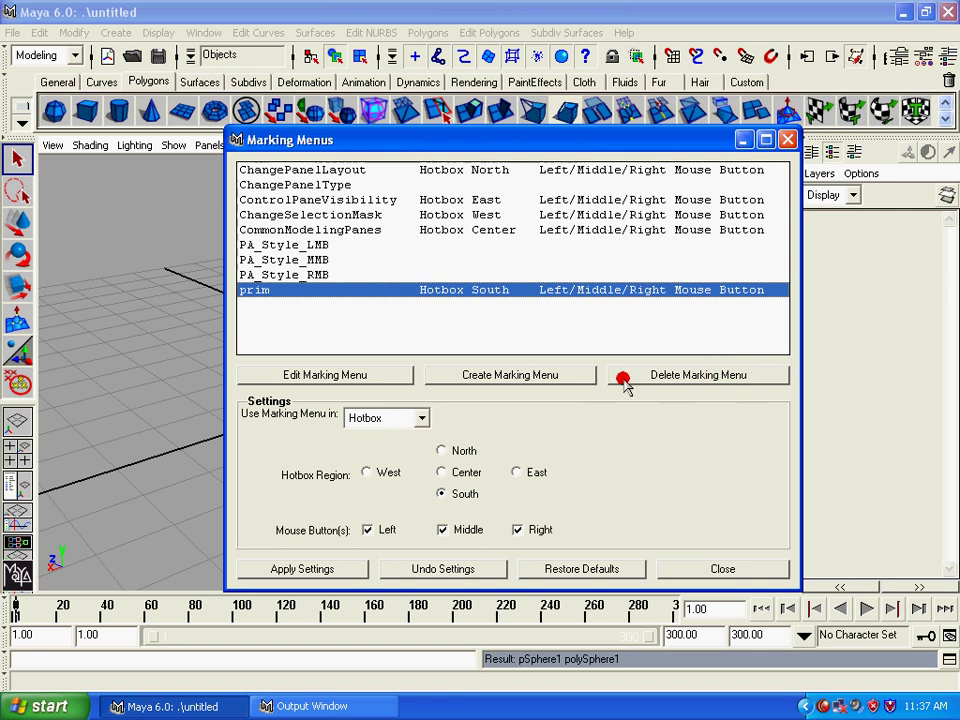
click(330, 382)
right_click(418, 252)
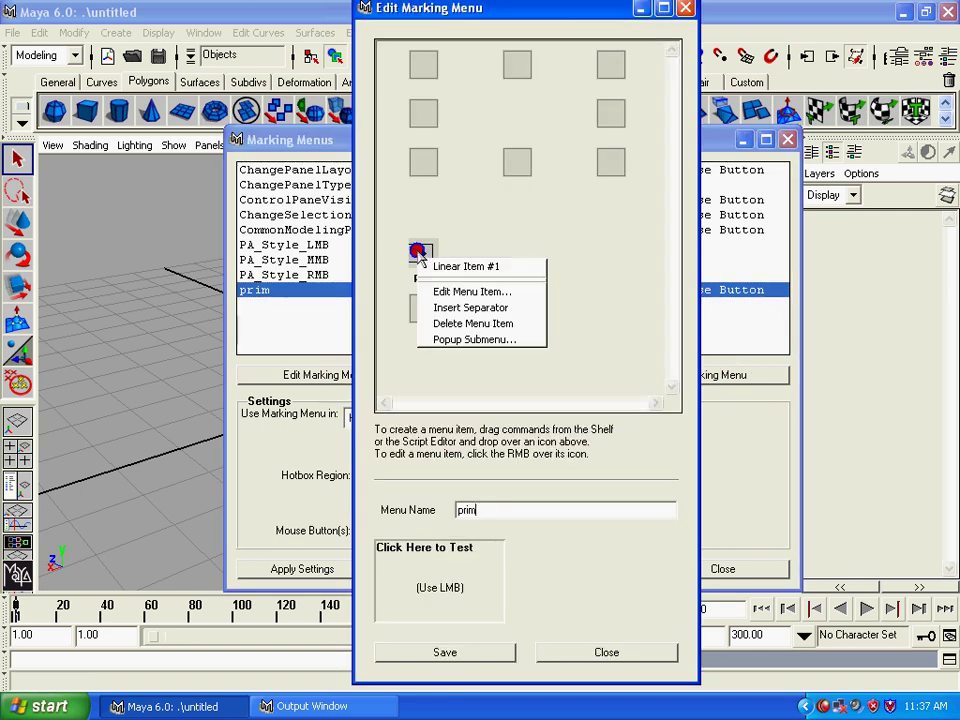
click(430, 322)
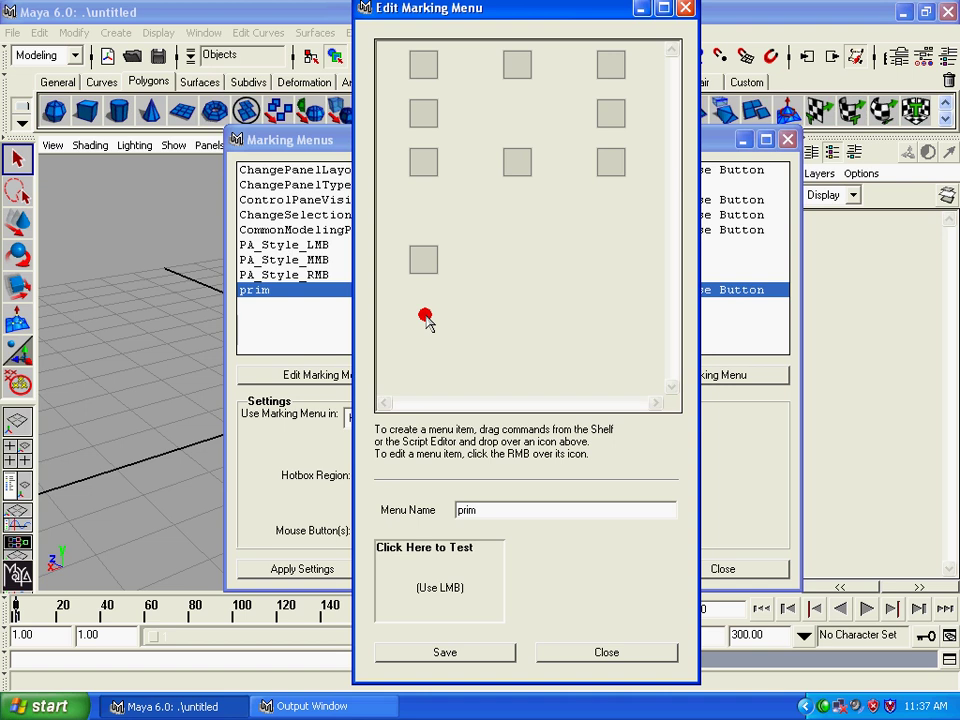
click(607, 653)
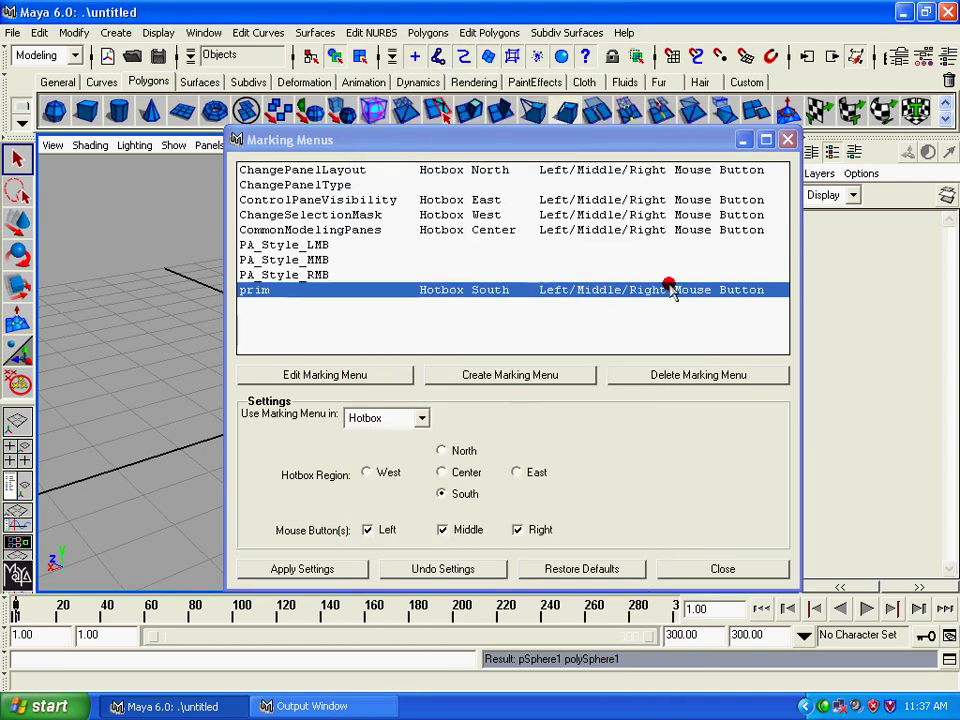
- Restore default marking menus, delete prim with Do Not Backup, and close the editor
click(556, 569)
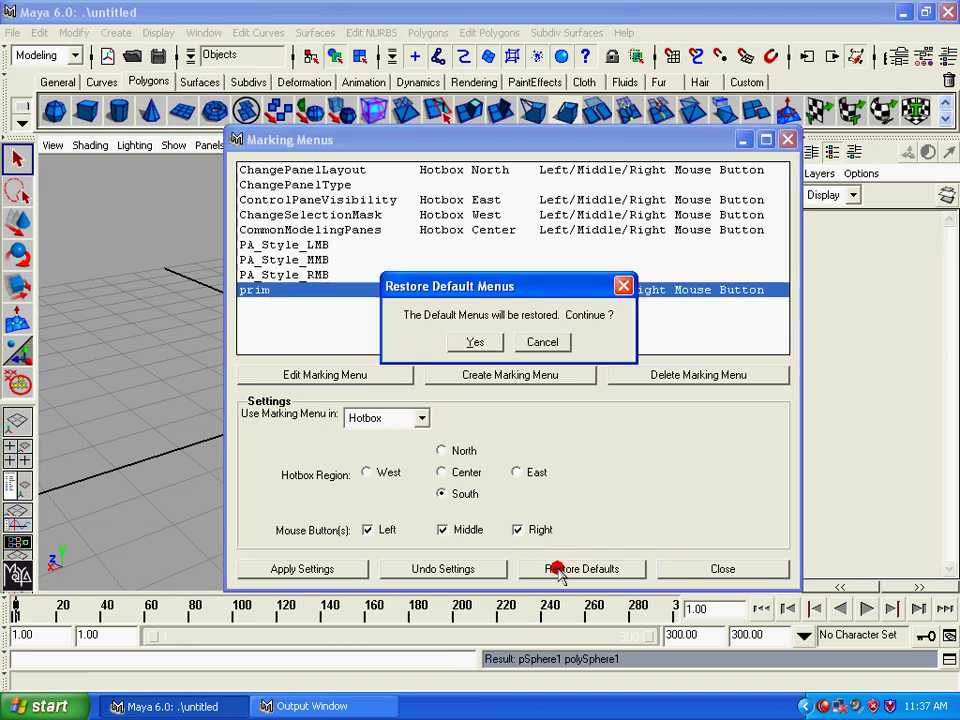
click(474, 342)
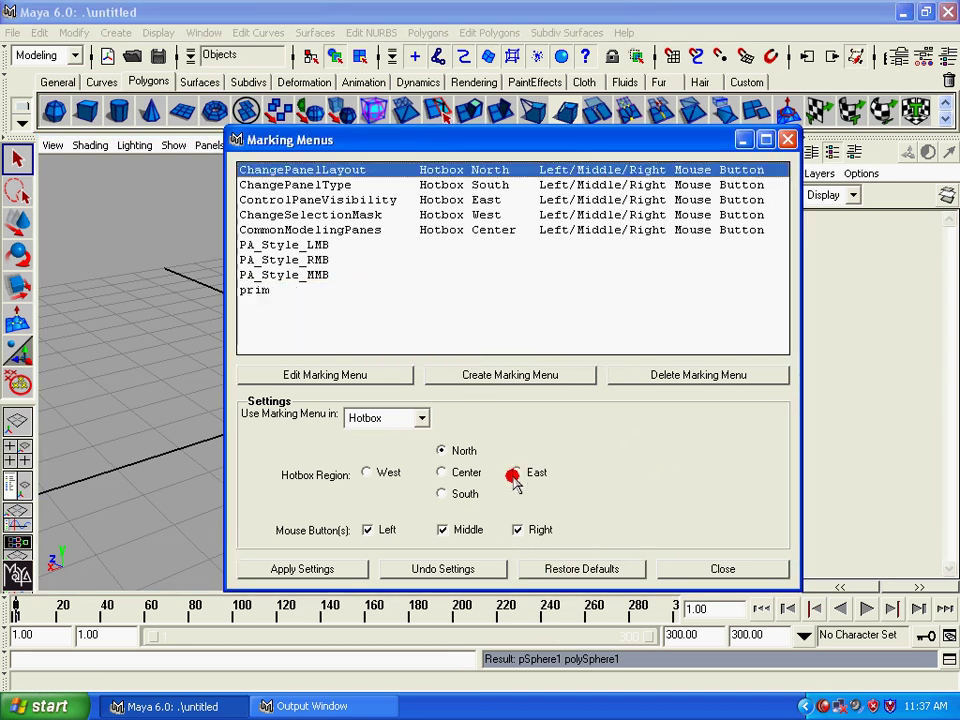
click(240, 290)
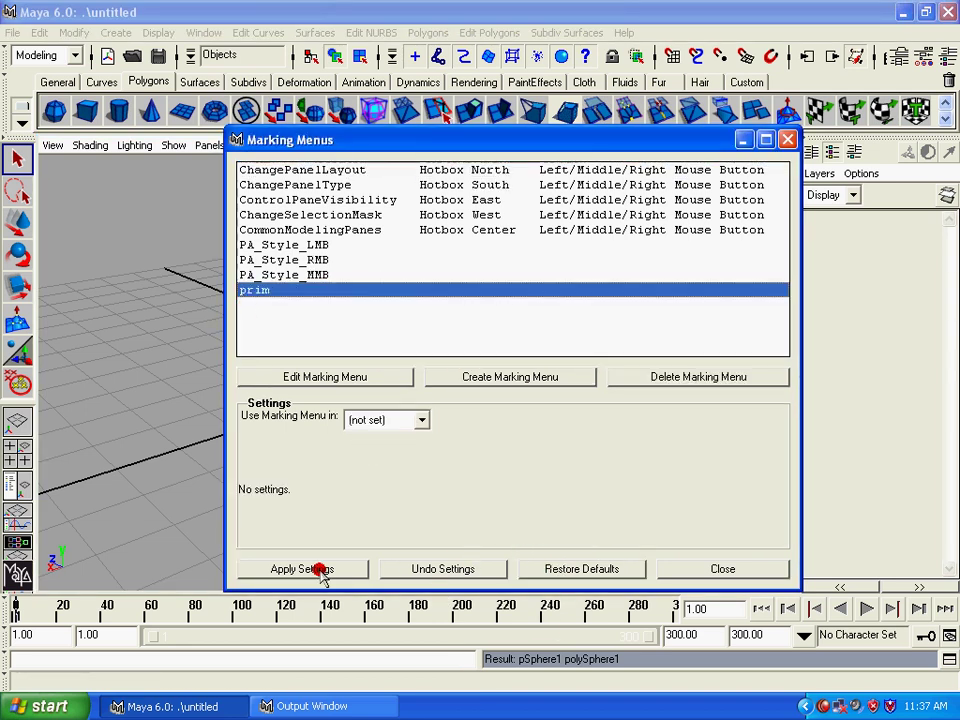
click(720, 380)
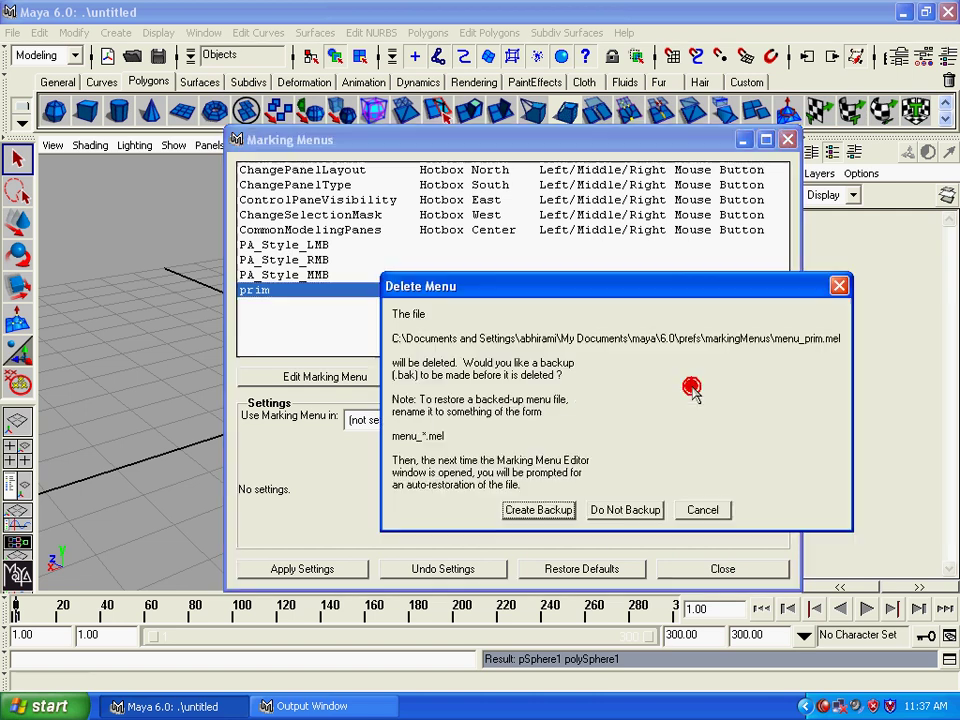
click(648, 508)
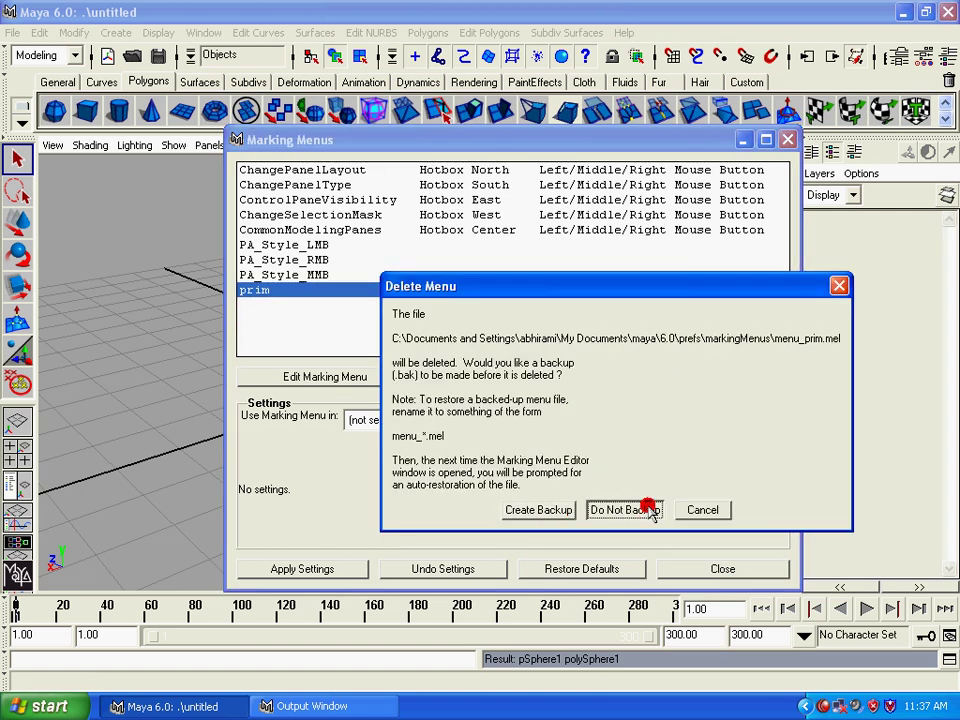
click(757, 567)
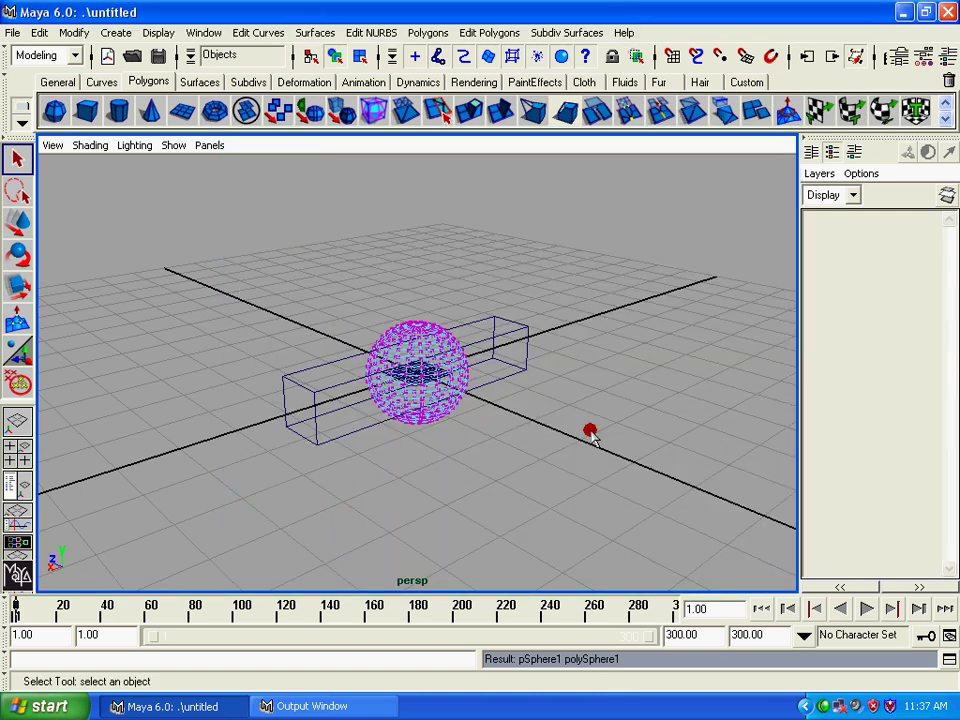
- Marquee-select the sphere and box in the perspective view and delete them
right_click(495, 410)
drag(388, 413, 228, 265)
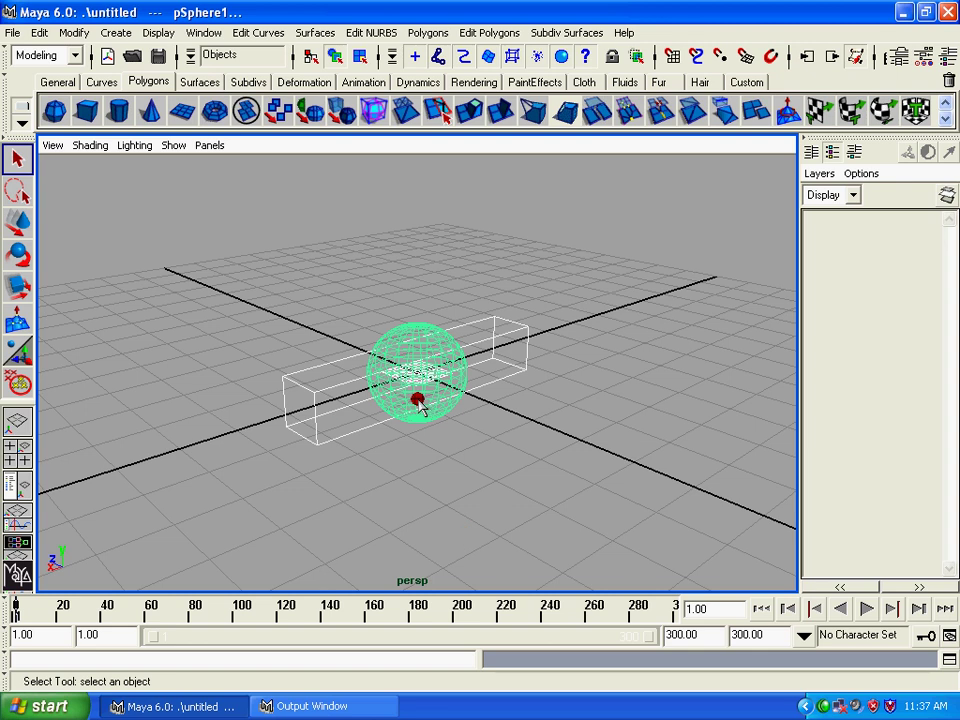
key(Delete)
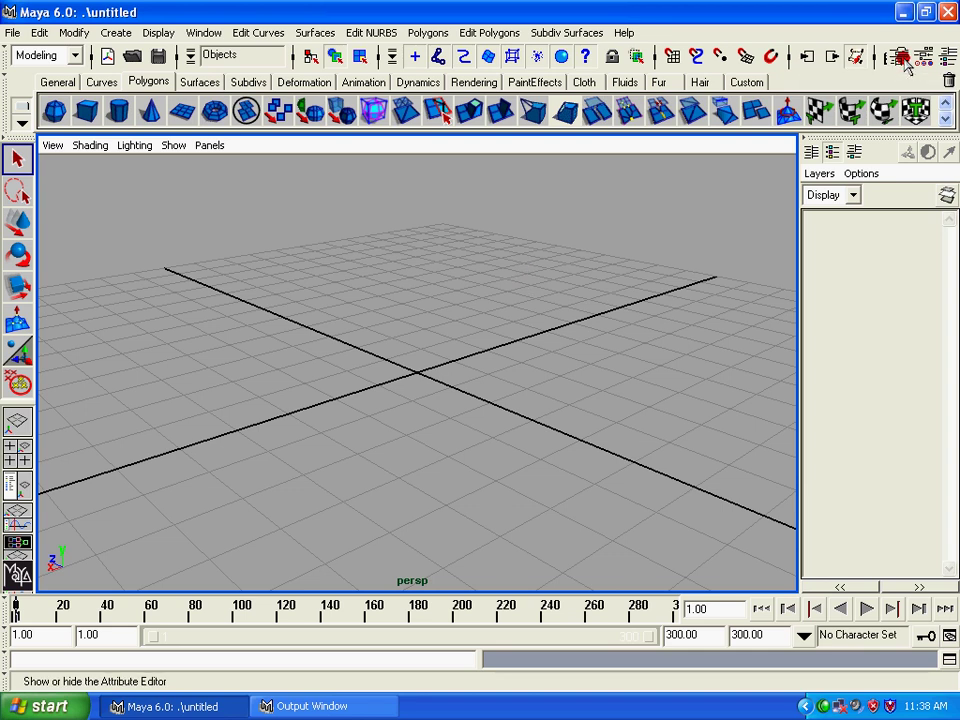
- Toggle the Attribute Editor, Channel Box and Tool Settings side panels, ending on the Attribute Editor
click(903, 60)
click(903, 60)
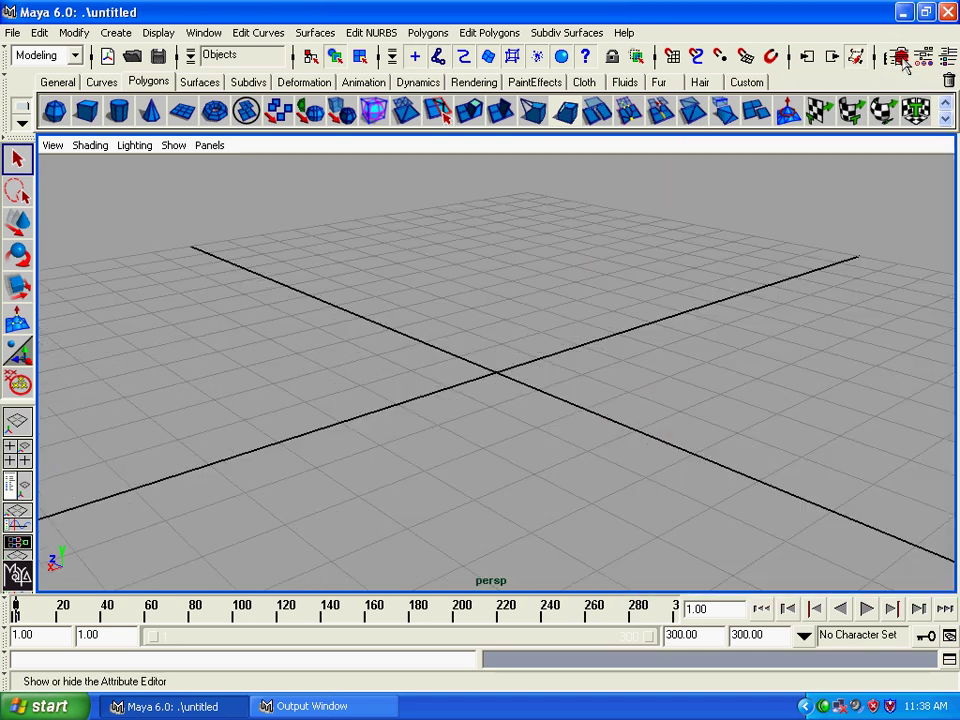
click(903, 60)
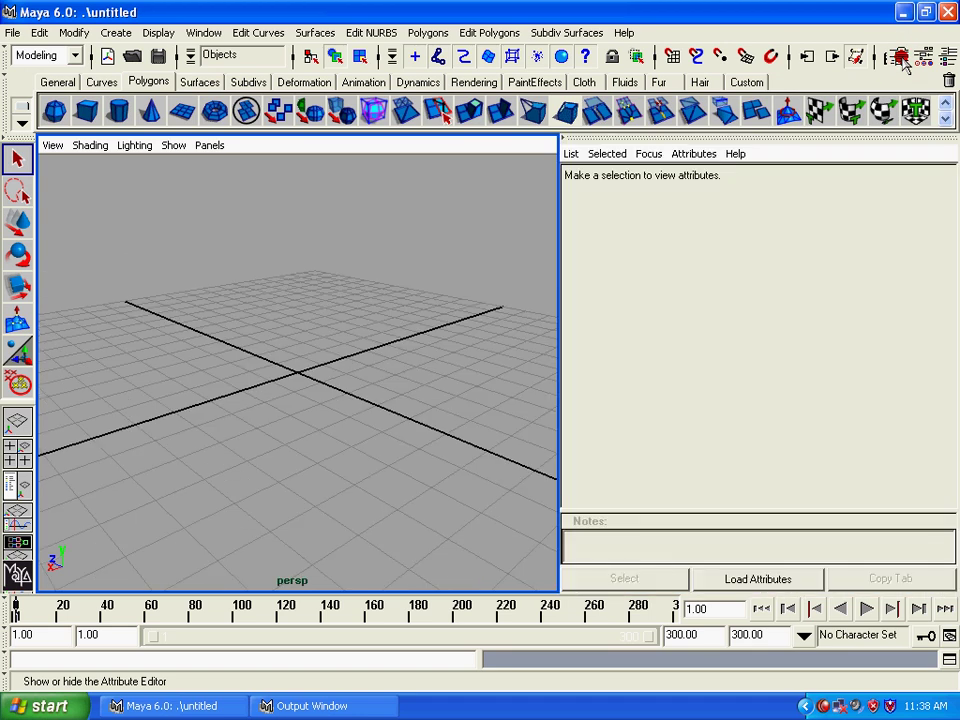
click(903, 60)
click(903, 60)
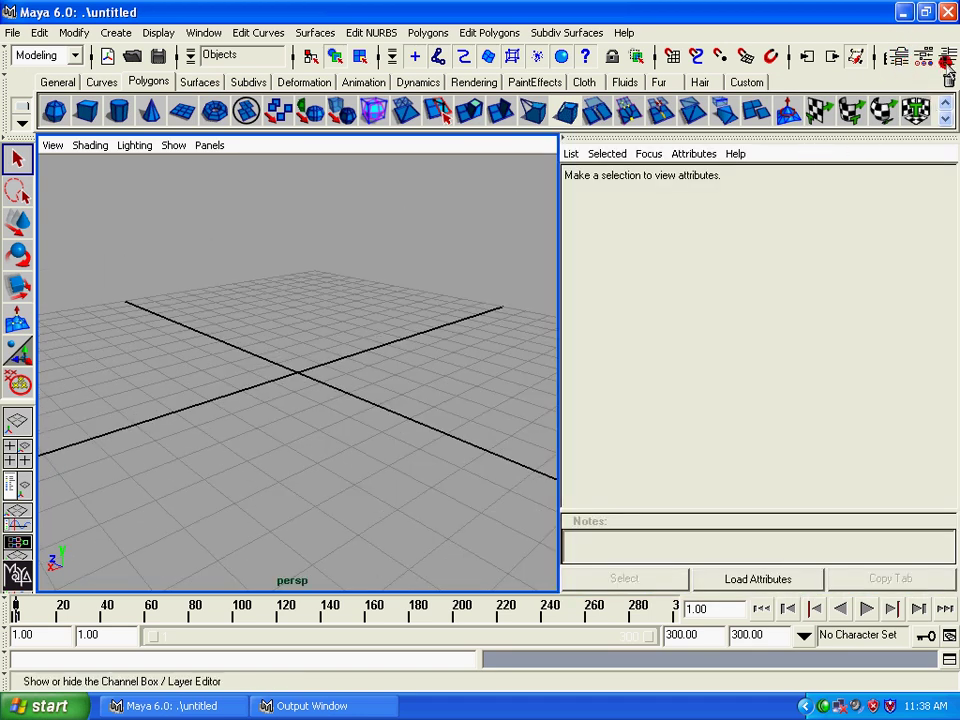
click(946, 57)
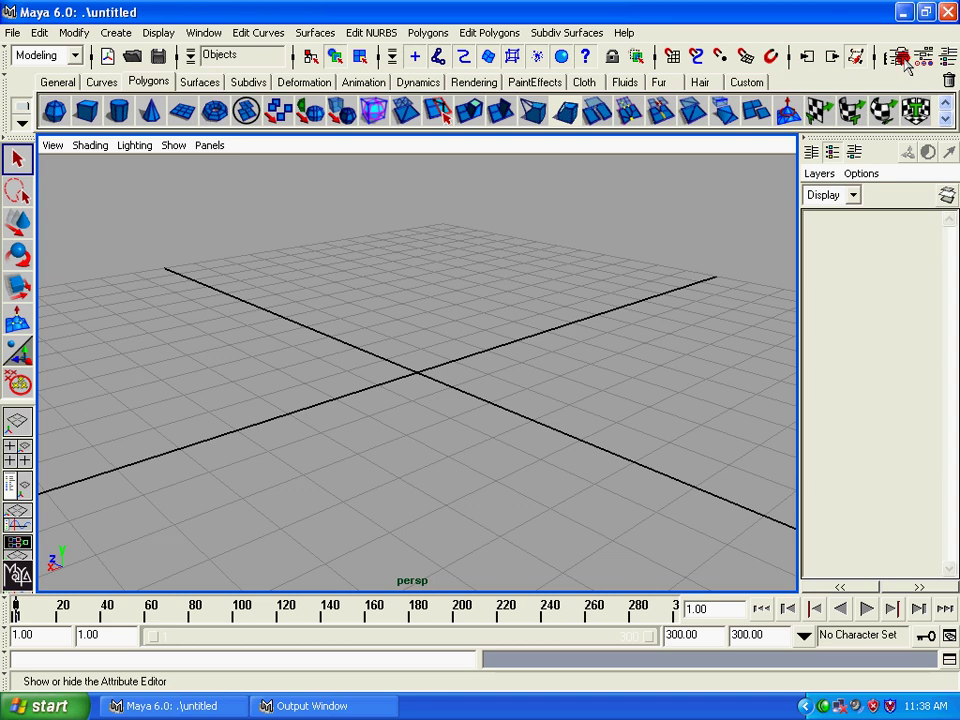
click(903, 58)
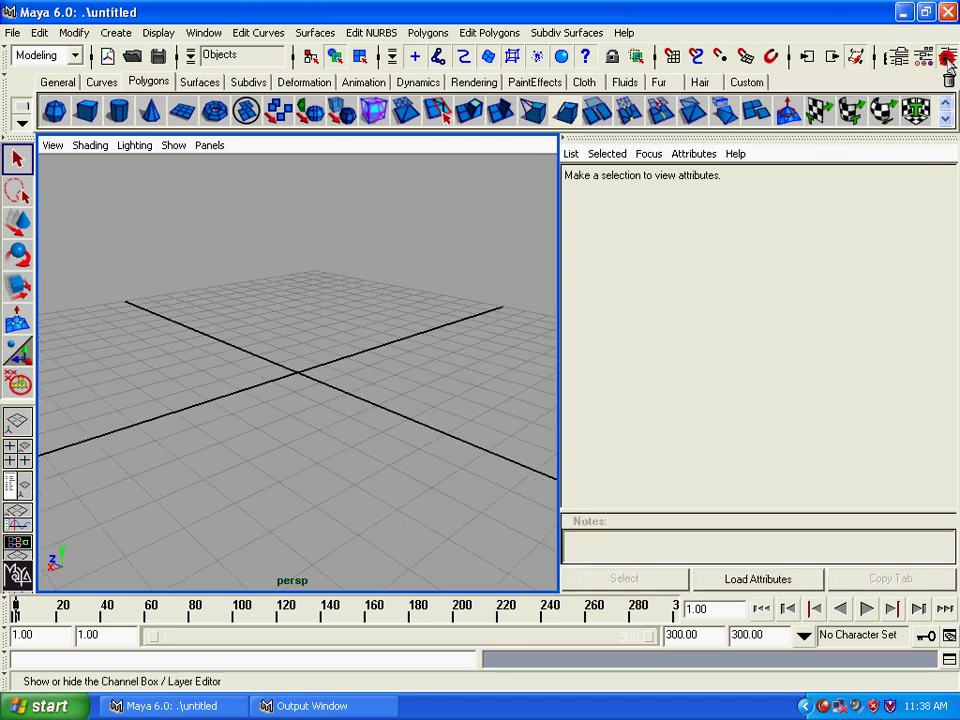
click(947, 57)
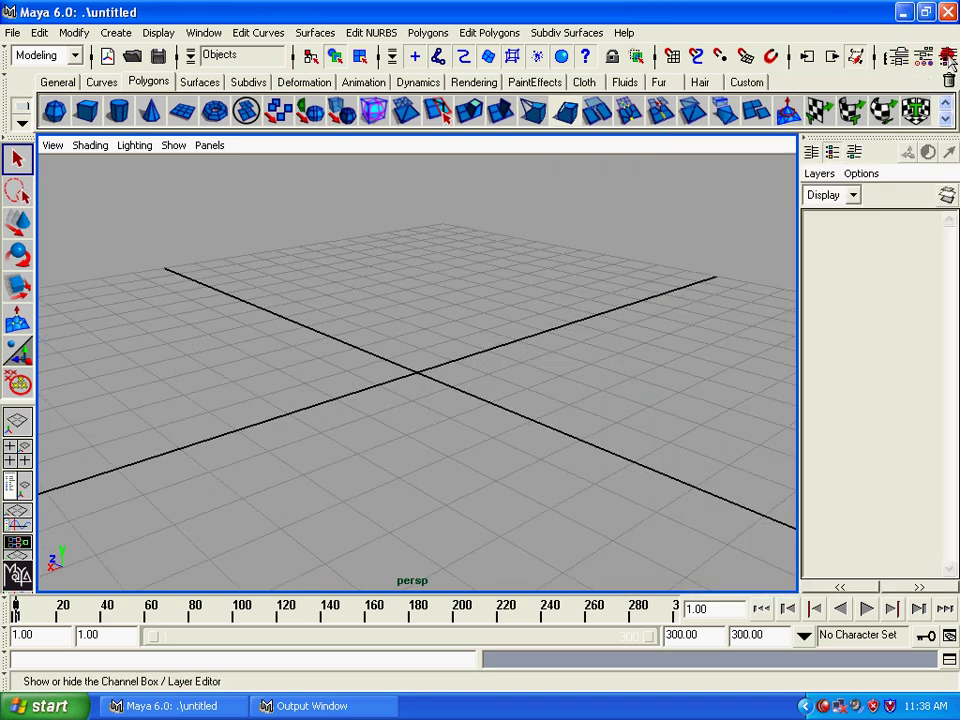
click(903, 57)
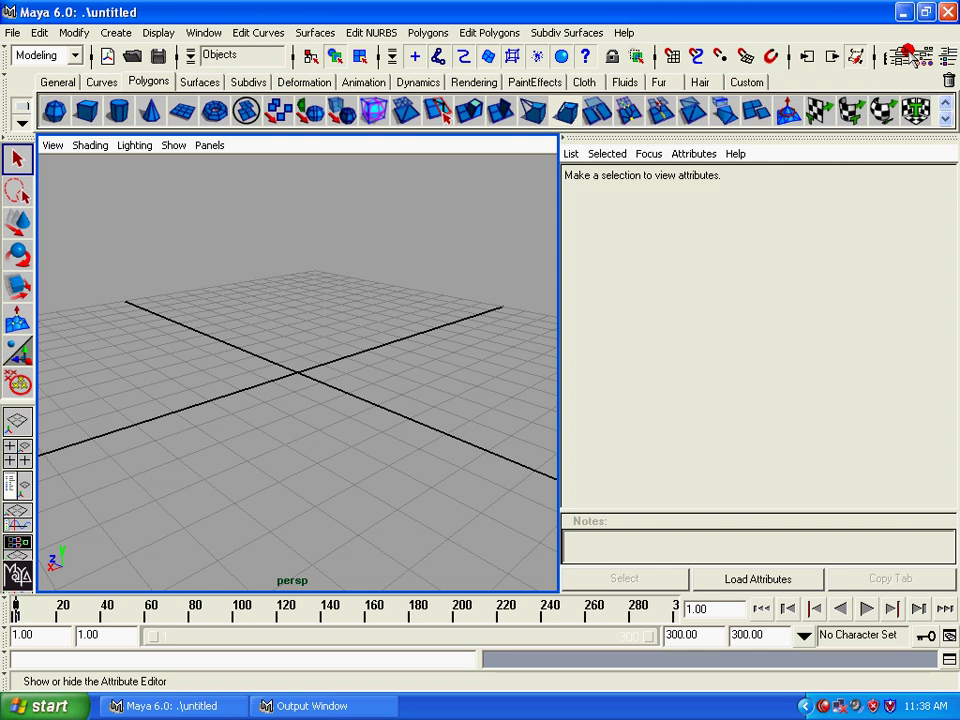
click(925, 57)
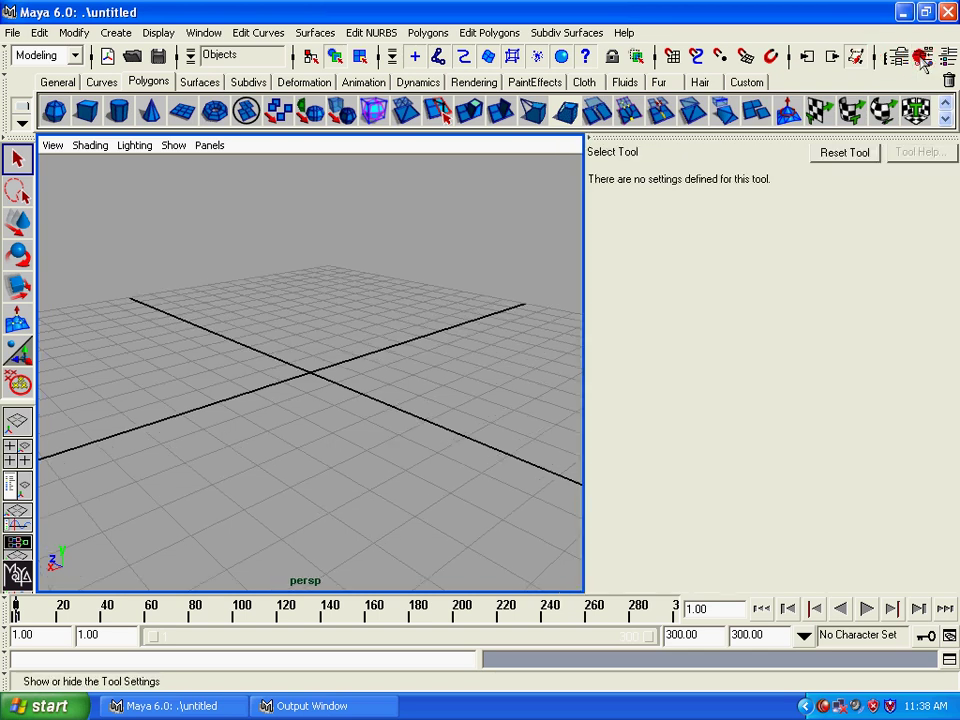
click(905, 57)
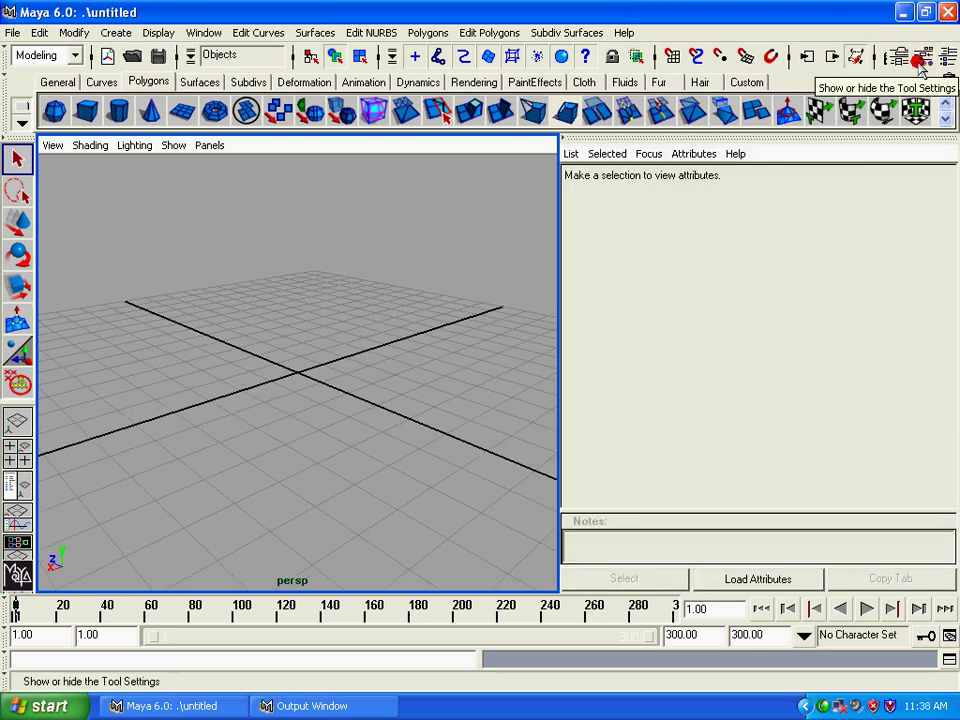
click(925, 57)
click(905, 57)
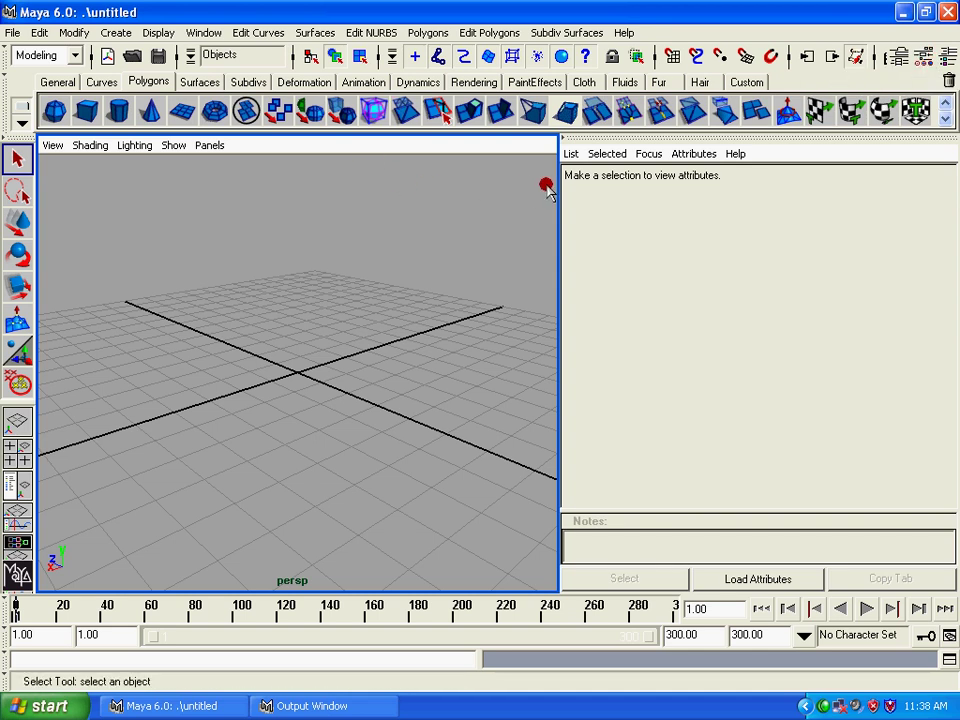
- In Preferences > Interface, keep Tool Settings and Attribute Editor in separate windows, then save
click(212, 35)
mouse_move(246, 125)
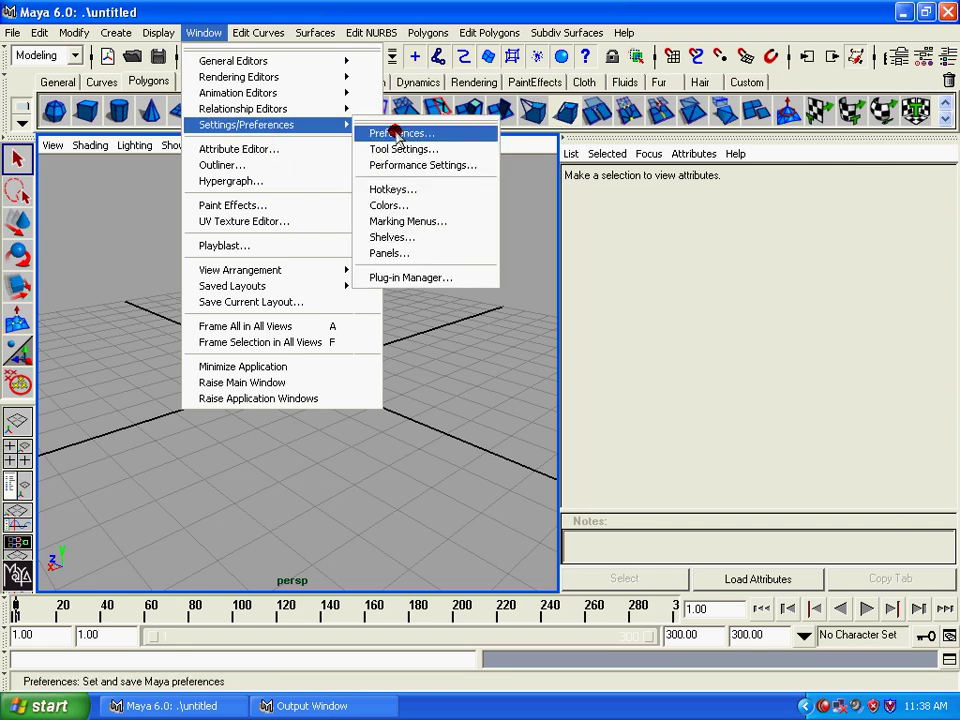
click(401, 133)
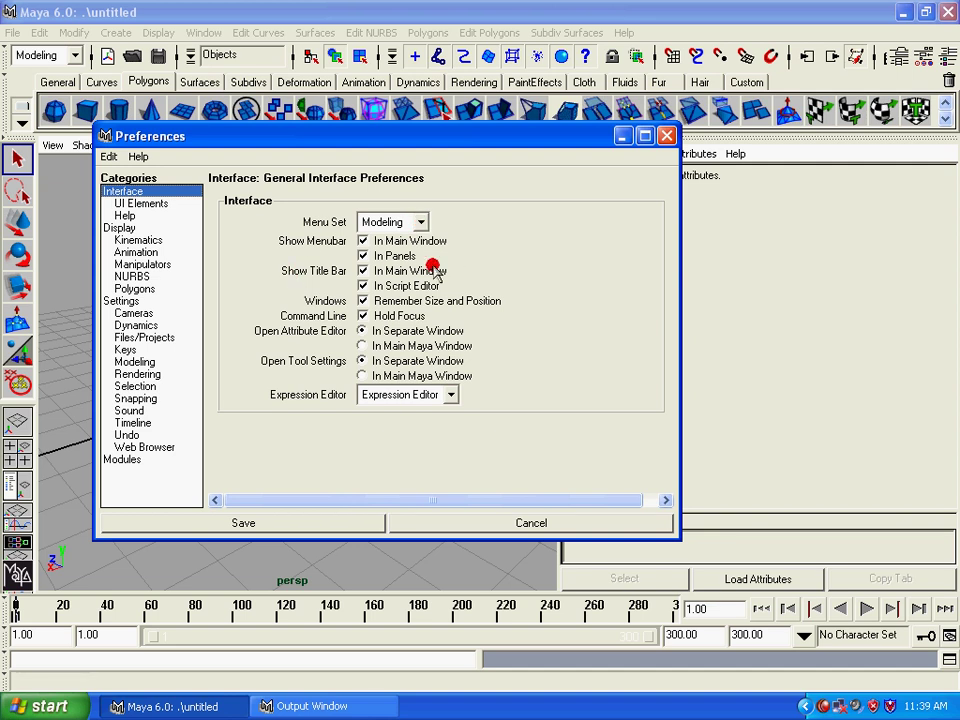
drag(221, 136, 413, 148)
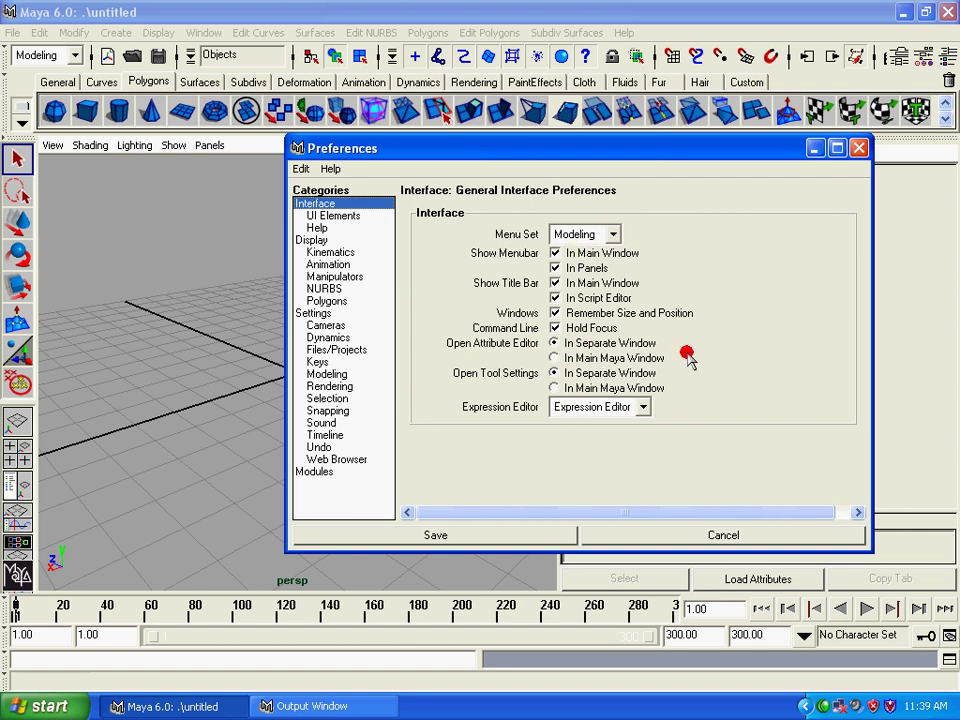
click(555, 372)
drag(656, 149, 420, 122)
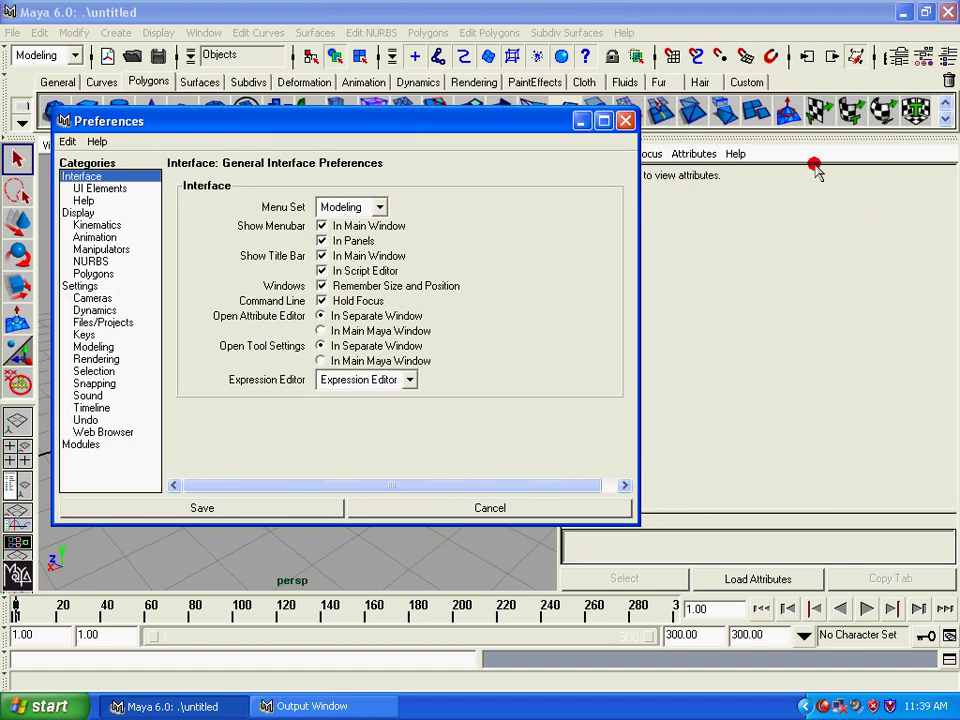
click(371, 330)
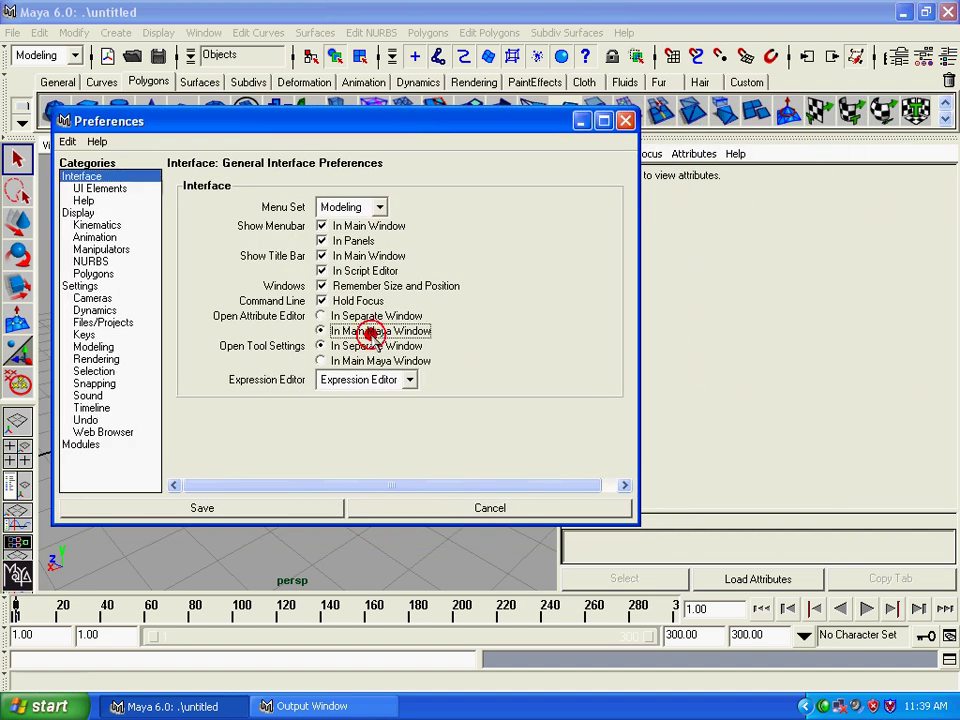
click(346, 316)
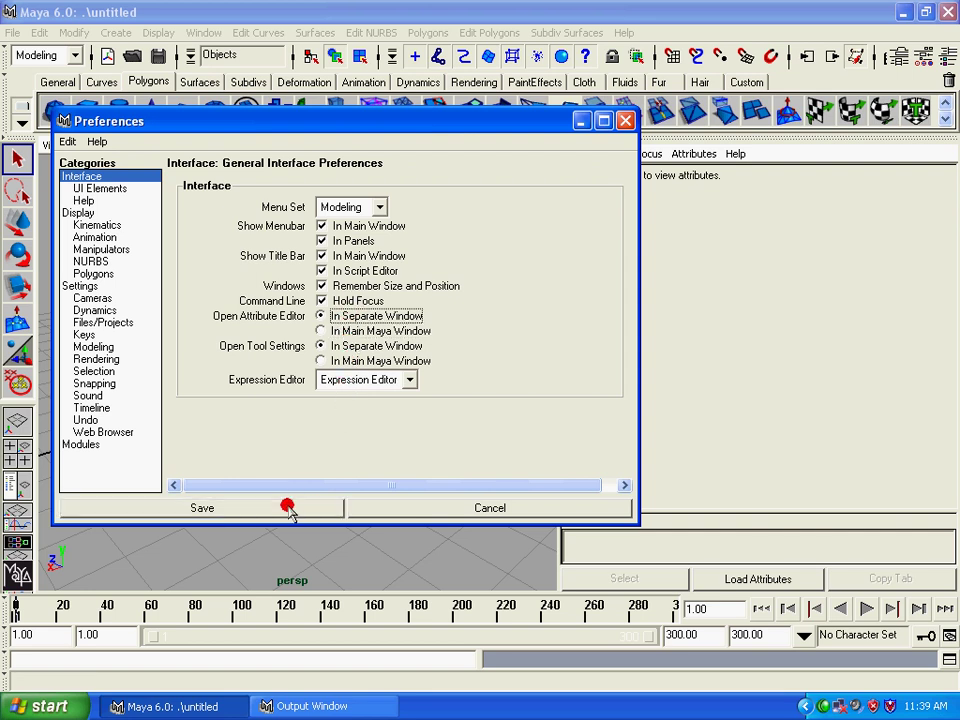
click(288, 508)
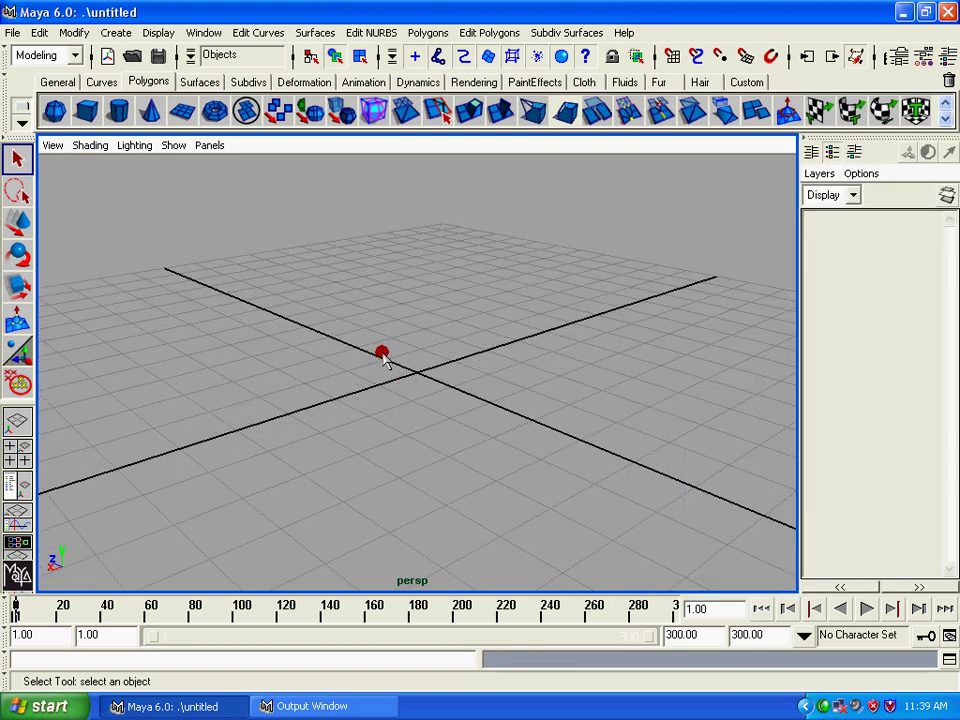
- Open the Attribute Editor as a floating window and create a polygon sphere
key(ctrl+a)
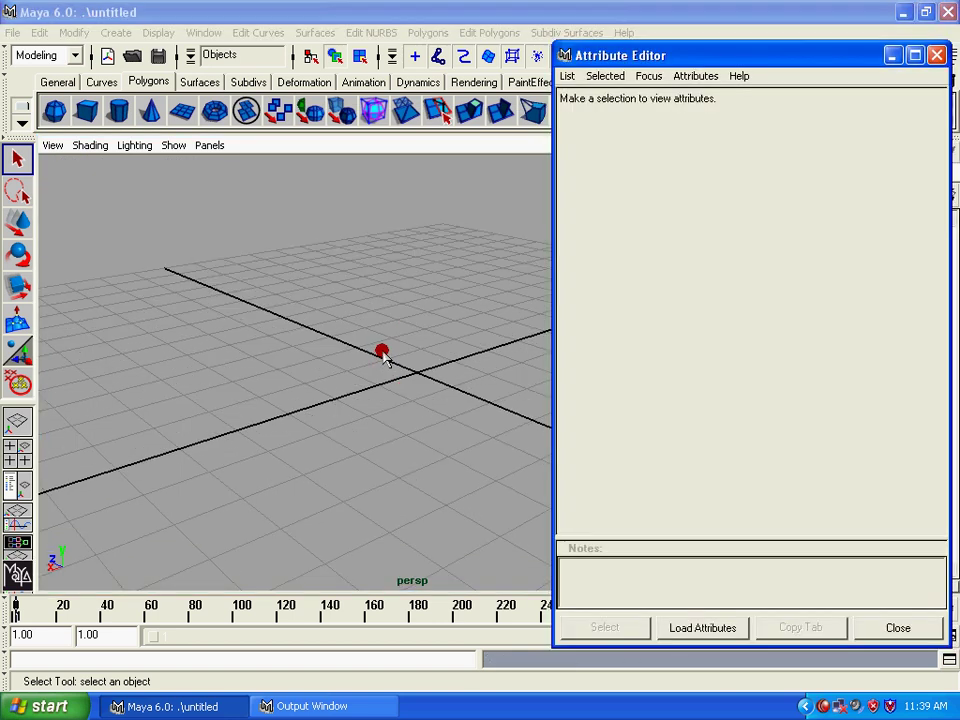
mouse_move(688, 58)
mouse_down()
mouse_move(601, 83)
mouse_move(689, 85)
mouse_up()
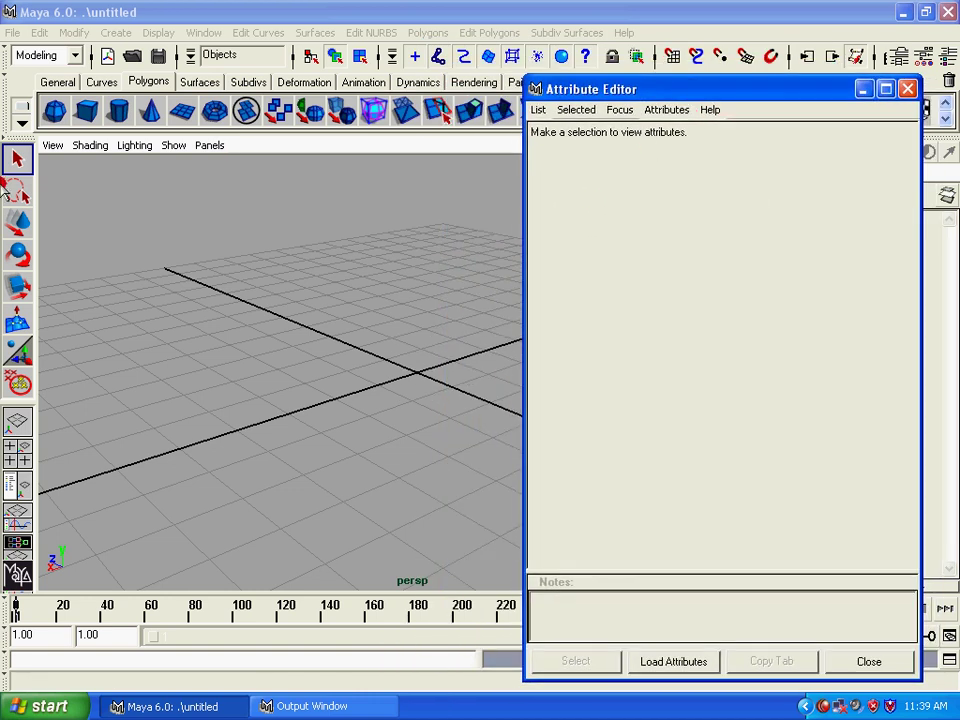
click(52, 113)
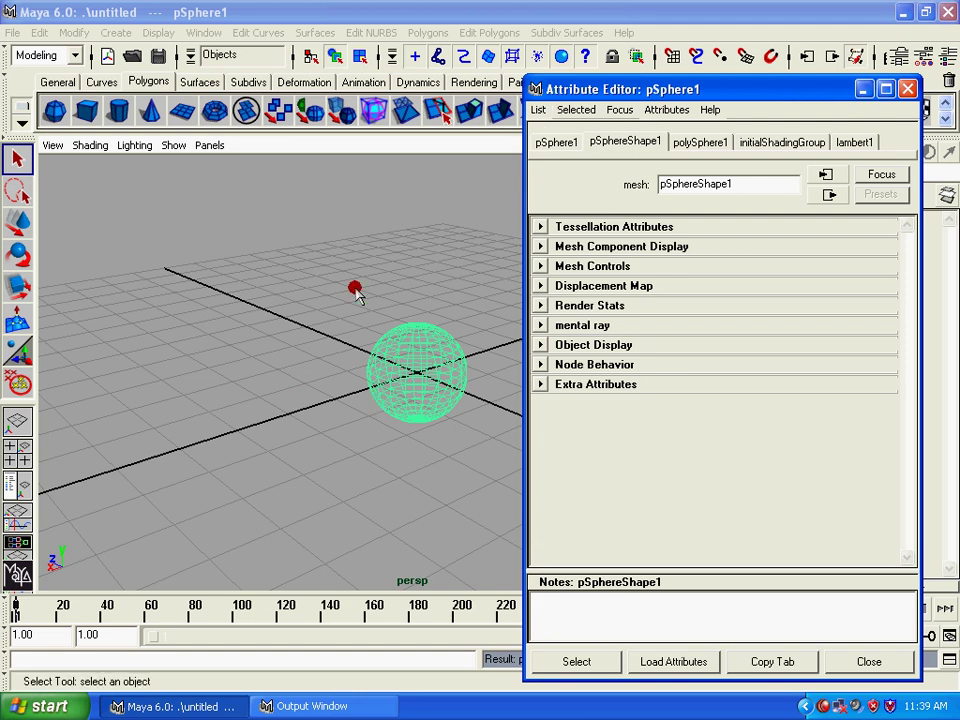
right_drag(383, 344, 443, 325)
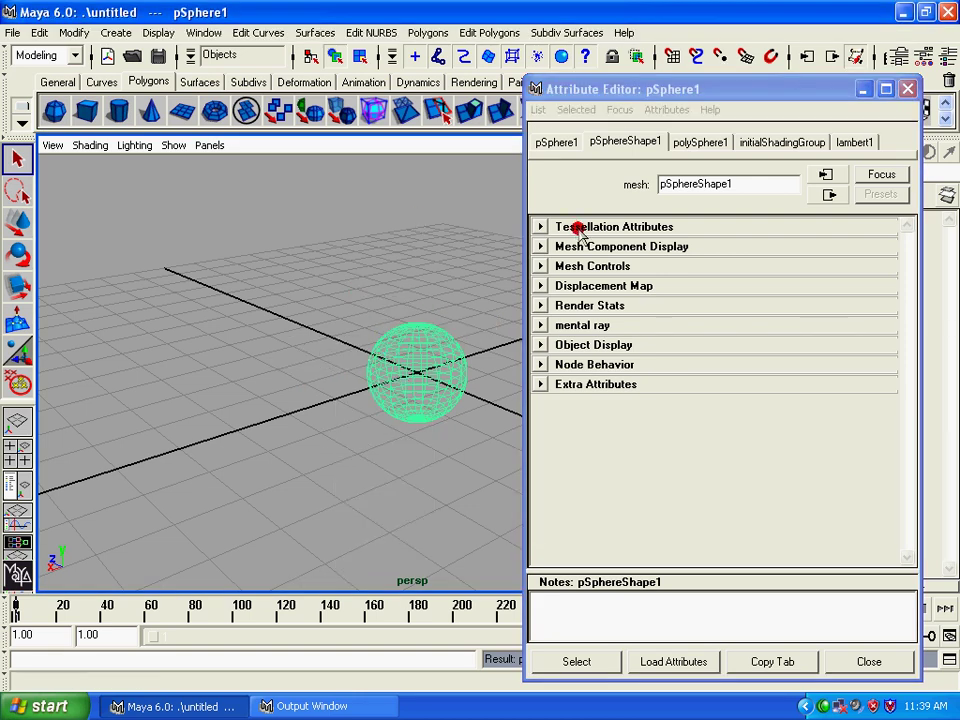
- Browse pSphere1's Pivots and Limit Information, then pSphereShape1's Tessellation and Component Display sections
click(564, 144)
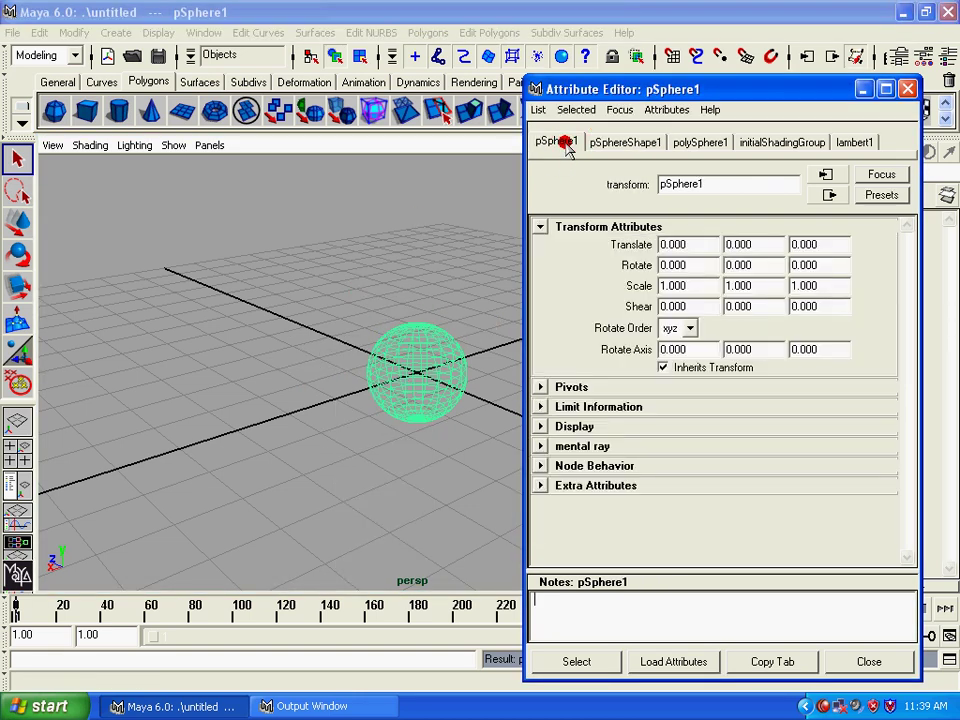
click(540, 387)
click(540, 387)
click(540, 407)
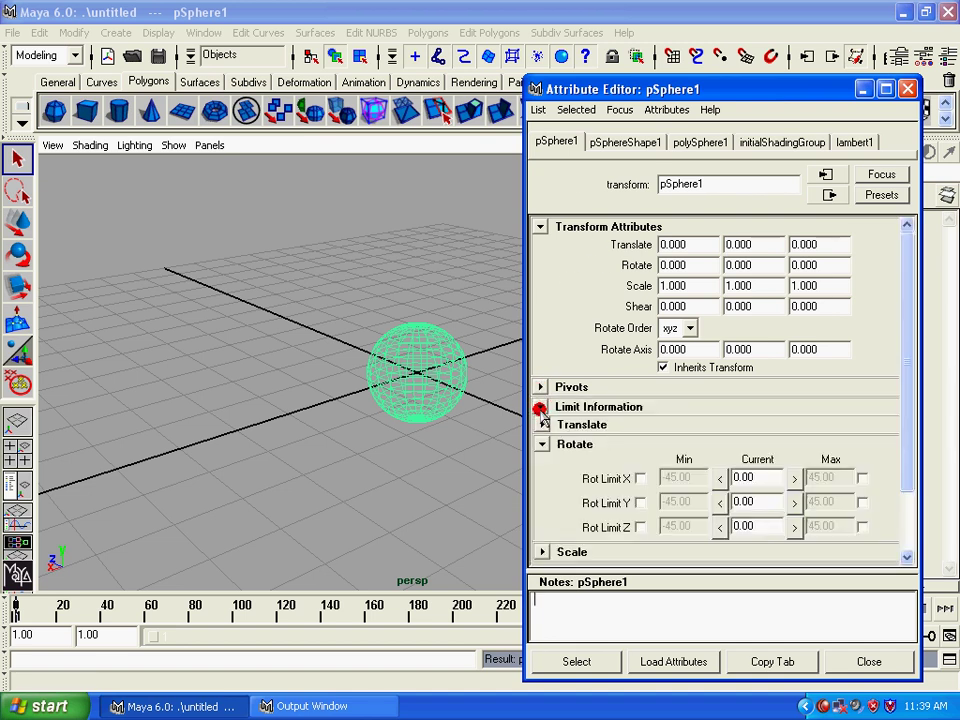
click(540, 407)
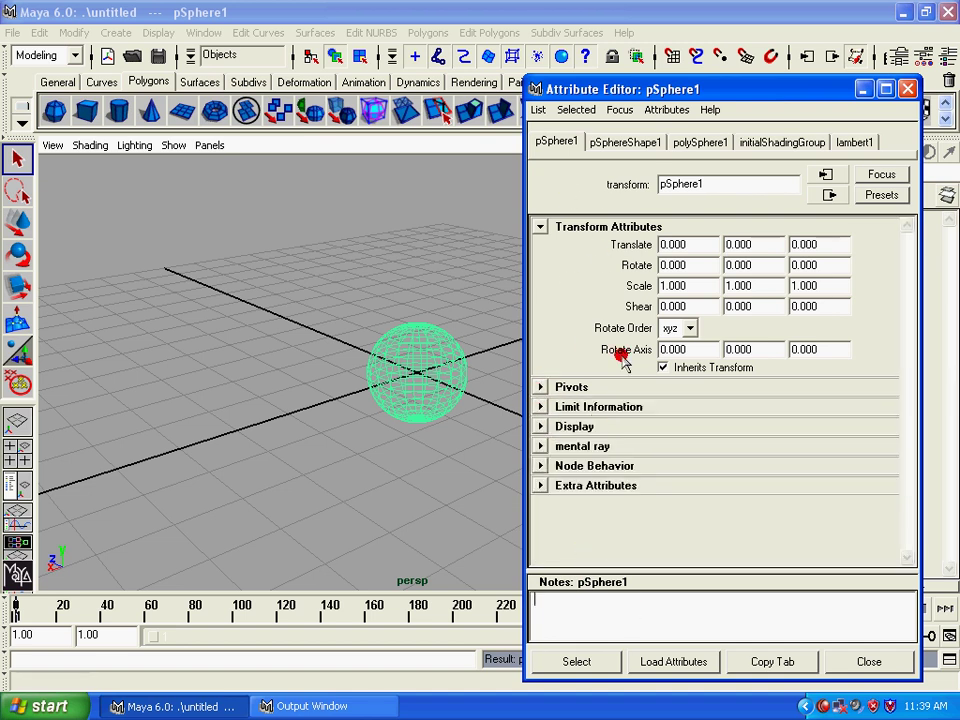
click(630, 142)
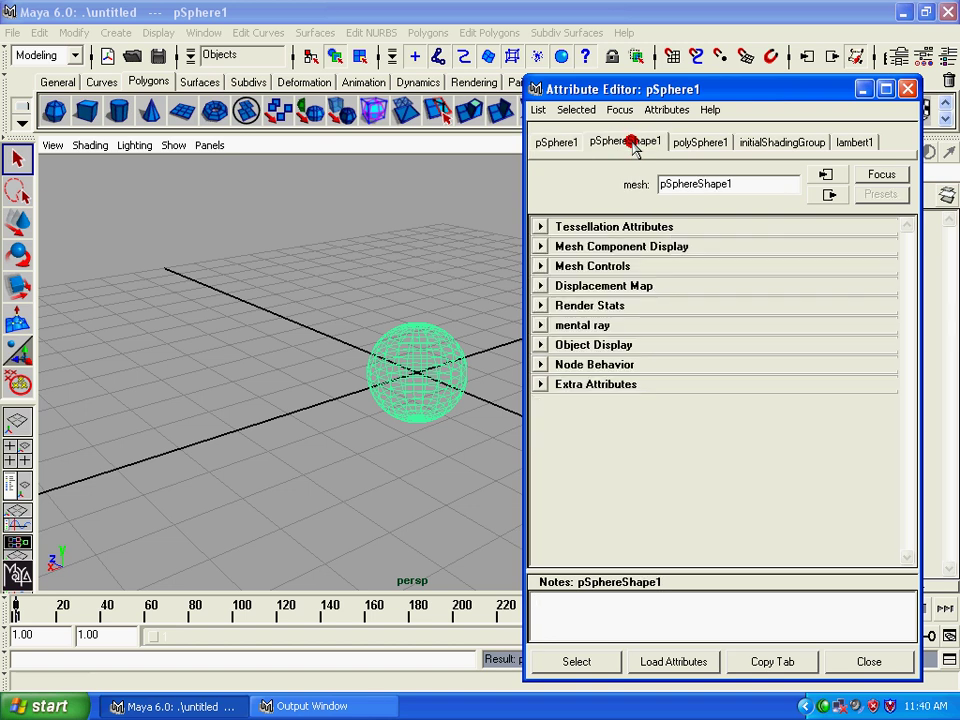
click(540, 227)
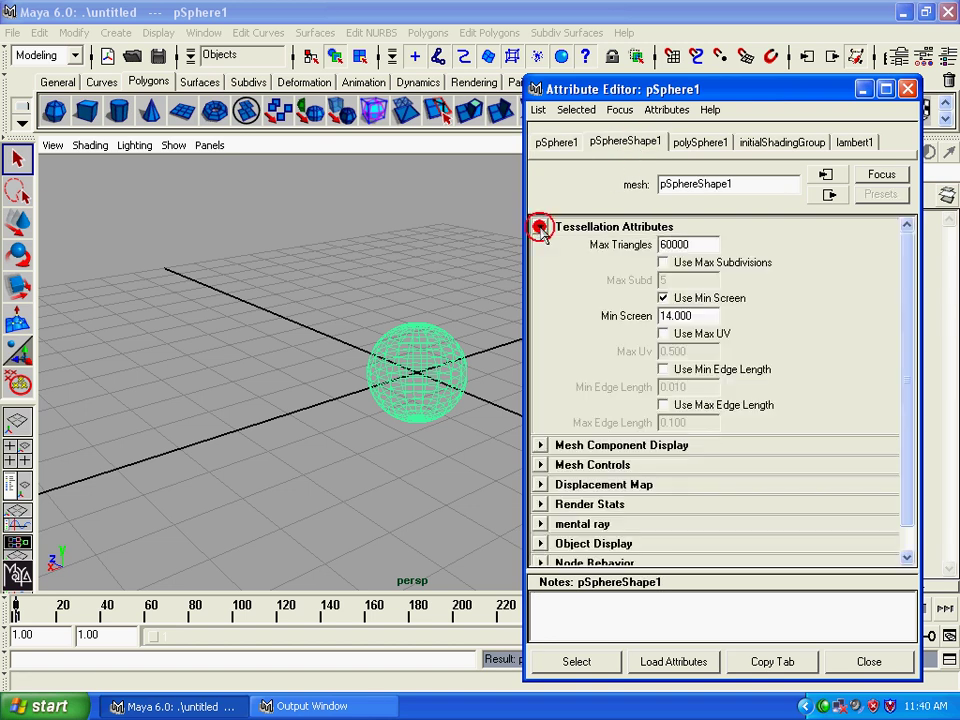
click(540, 227)
click(539, 246)
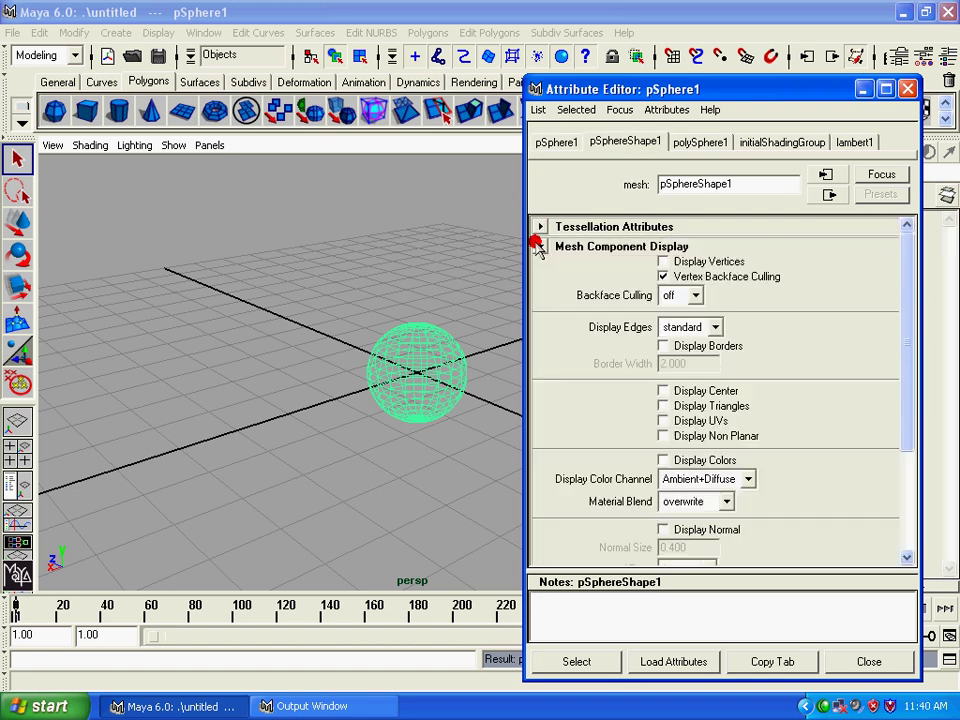
click(539, 246)
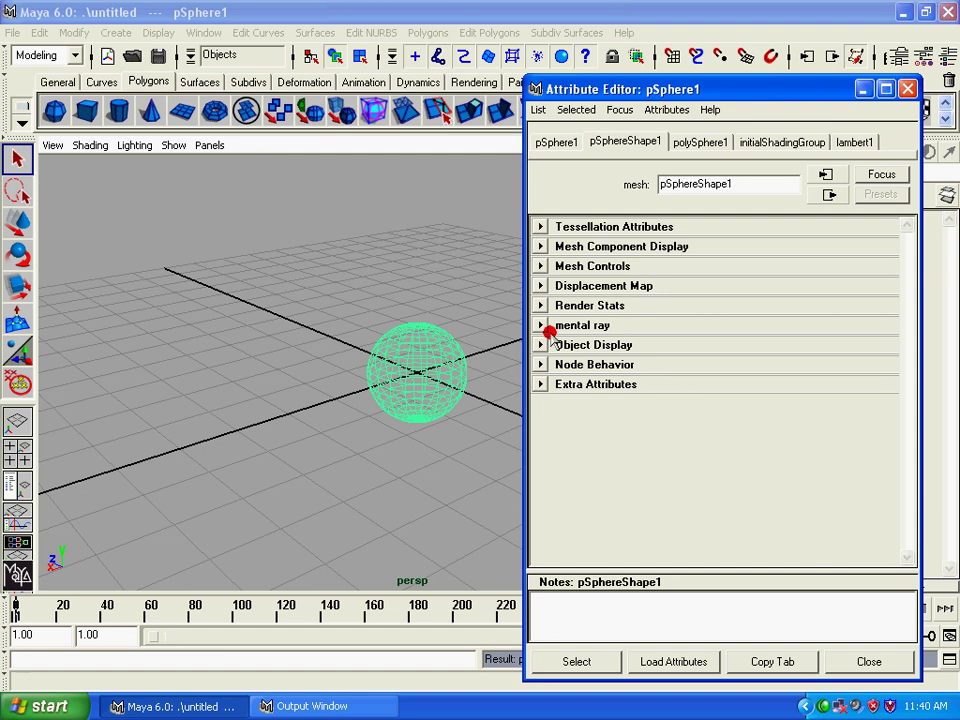
- On polySphere1, drag the Radius to 3.316 and the subdivisions to 28 by 26
click(705, 143)
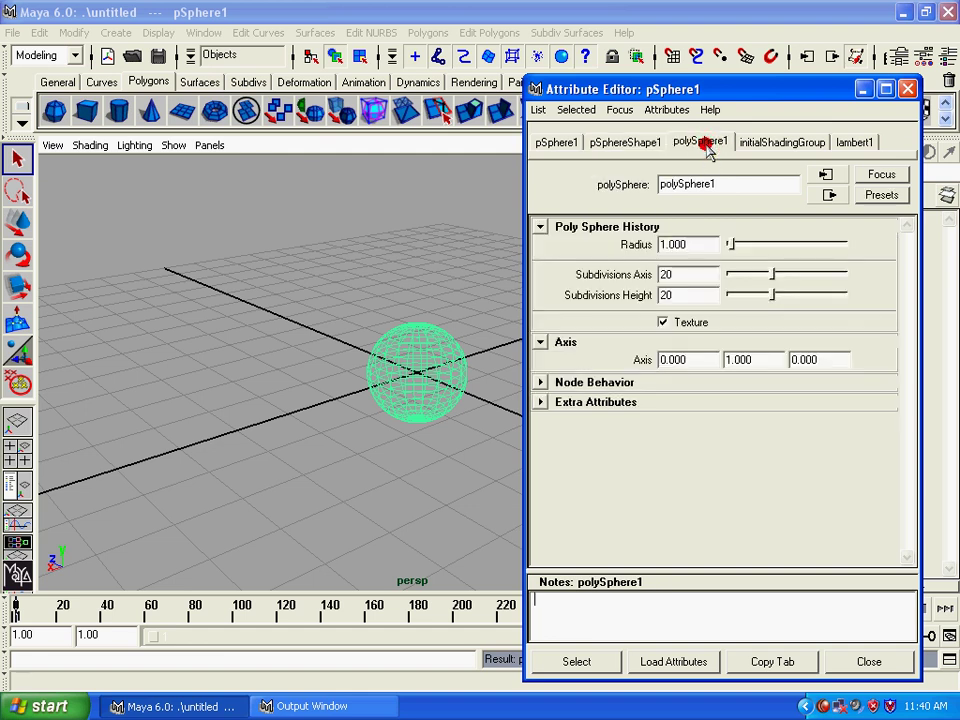
click(731, 245)
drag(731, 245, 793, 280)
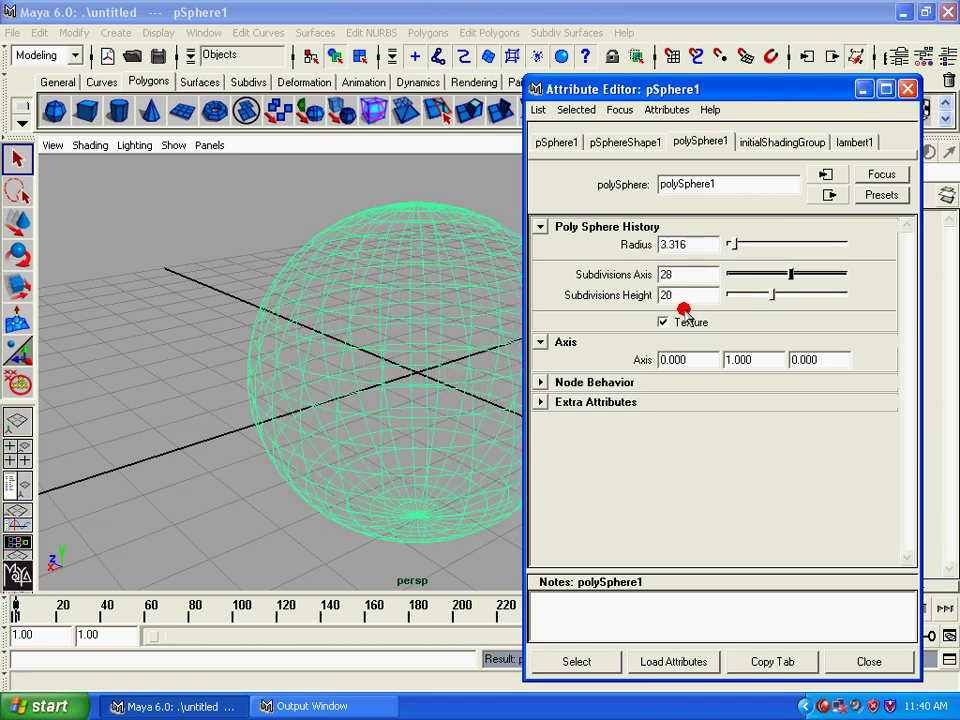
drag(778, 295, 786, 295)
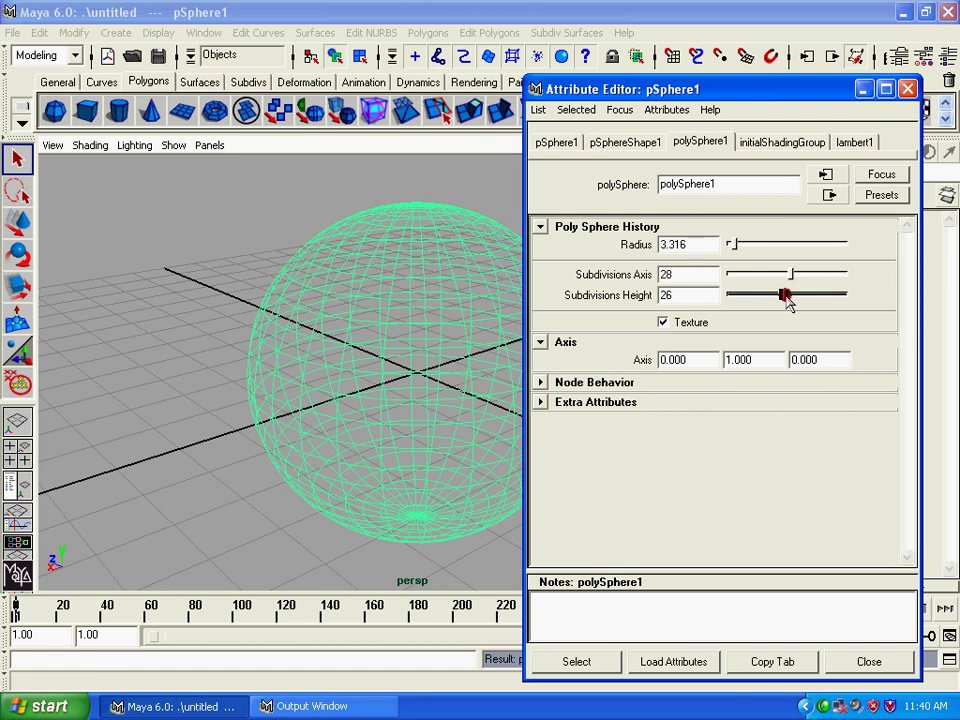
- Browse the shading group, lambert1, transform and shape attributes, then close the Attribute Editor
click(765, 143)
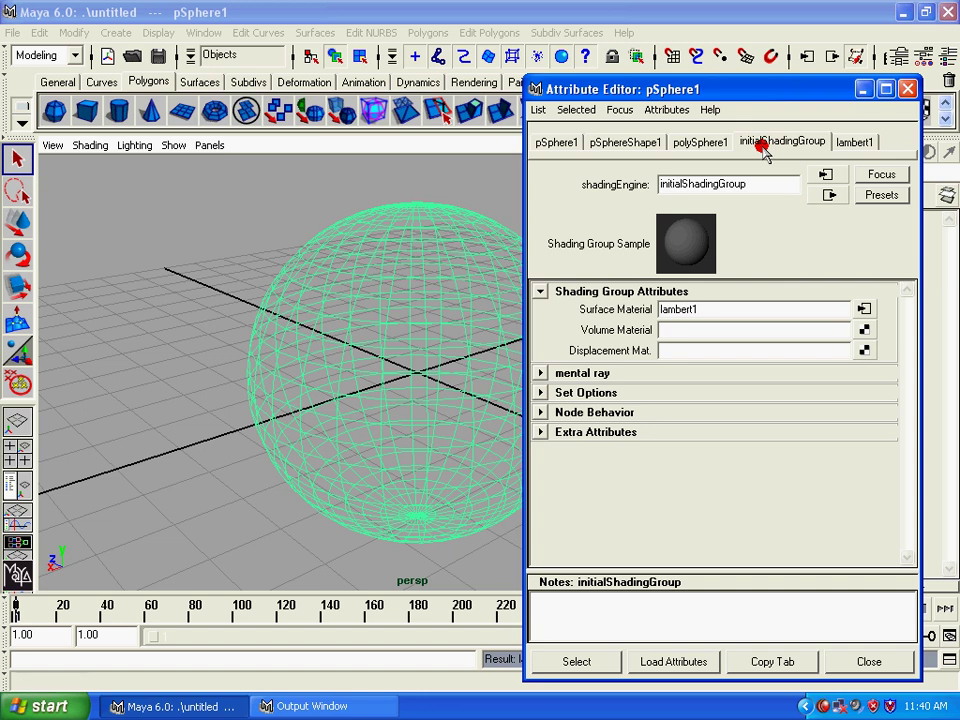
click(853, 139)
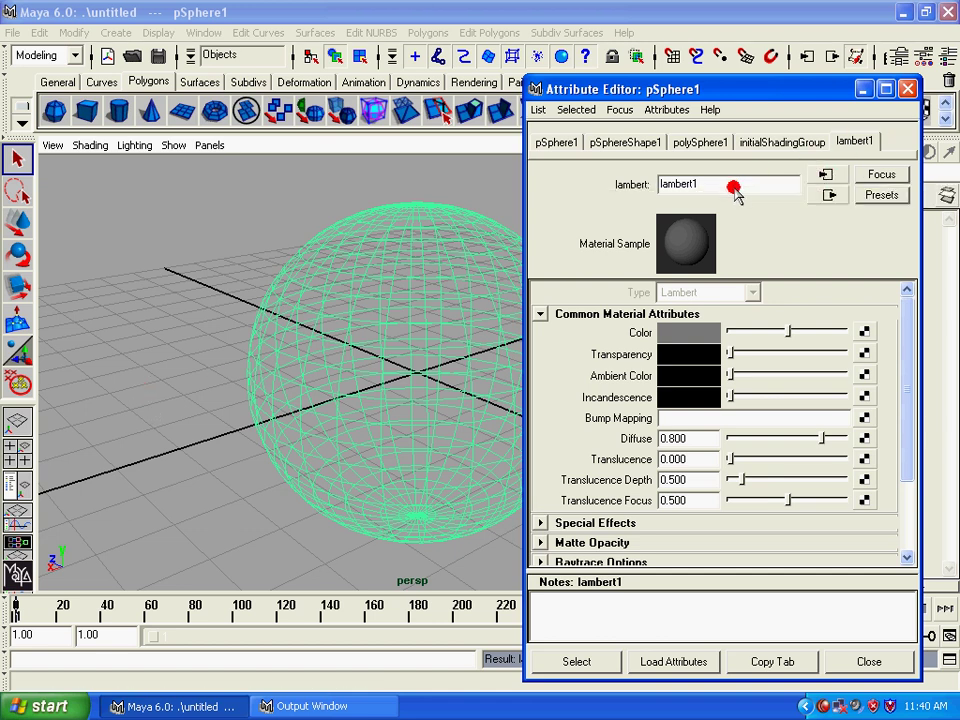
click(615, 142)
click(692, 142)
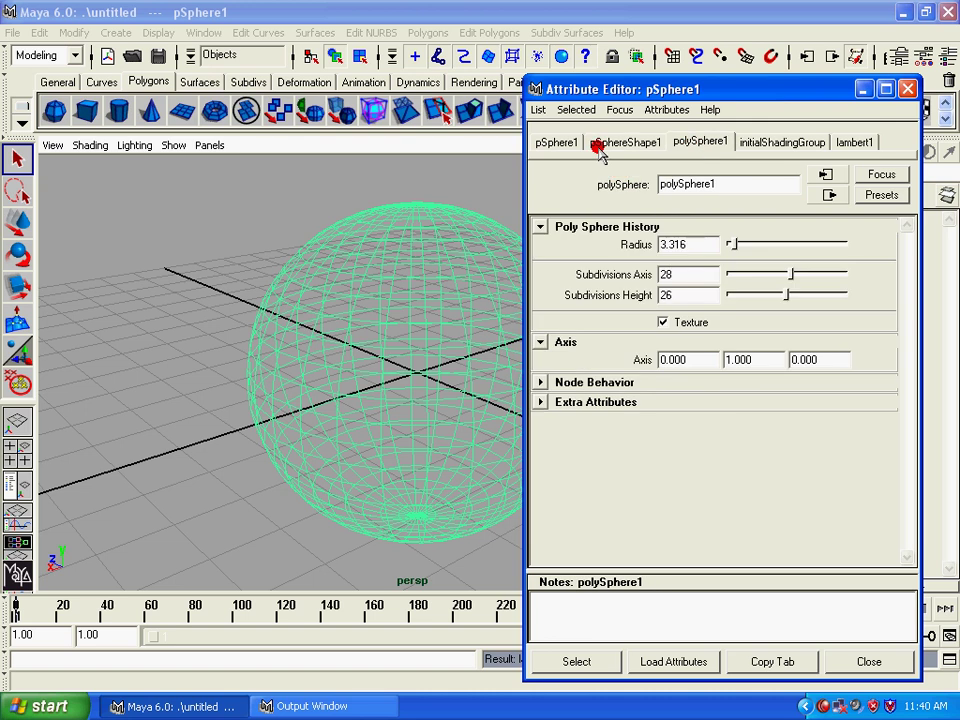
click(556, 142)
click(621, 142)
click(698, 142)
click(565, 143)
click(690, 142)
click(626, 142)
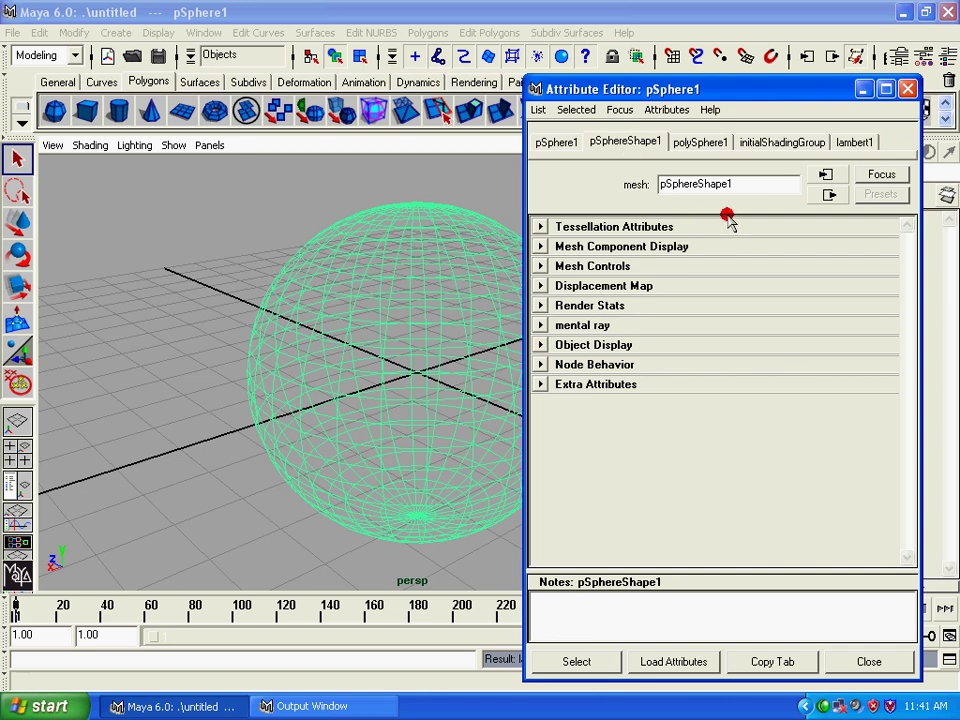
click(908, 91)
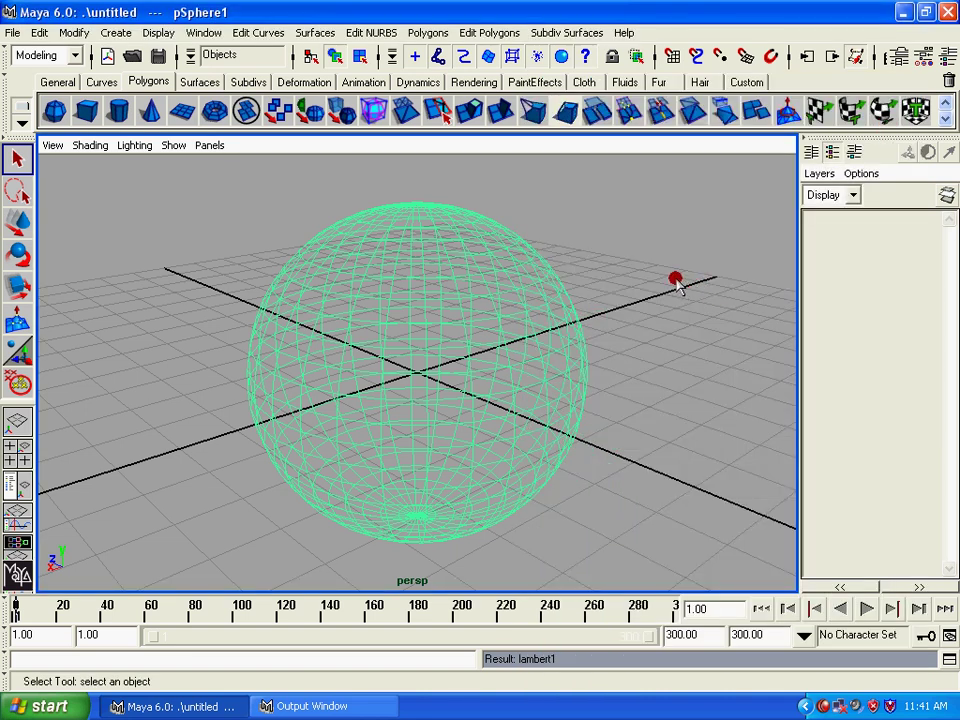
- Toggle the Tool Settings and Attribute Editor panels off, then float the Select Tool's settings window
click(931, 55)
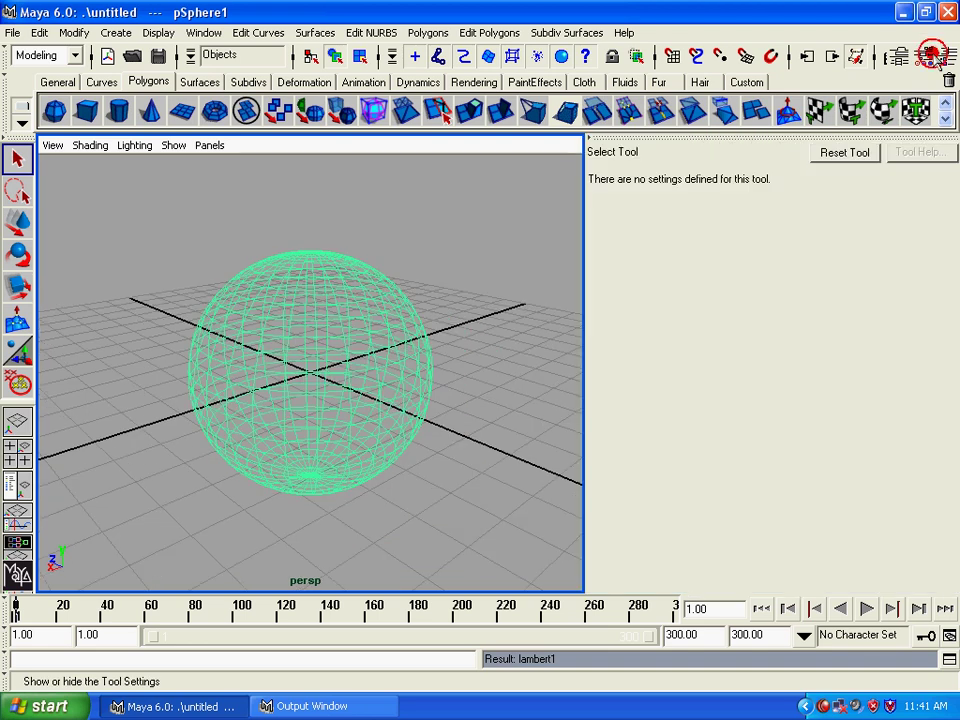
click(931, 56)
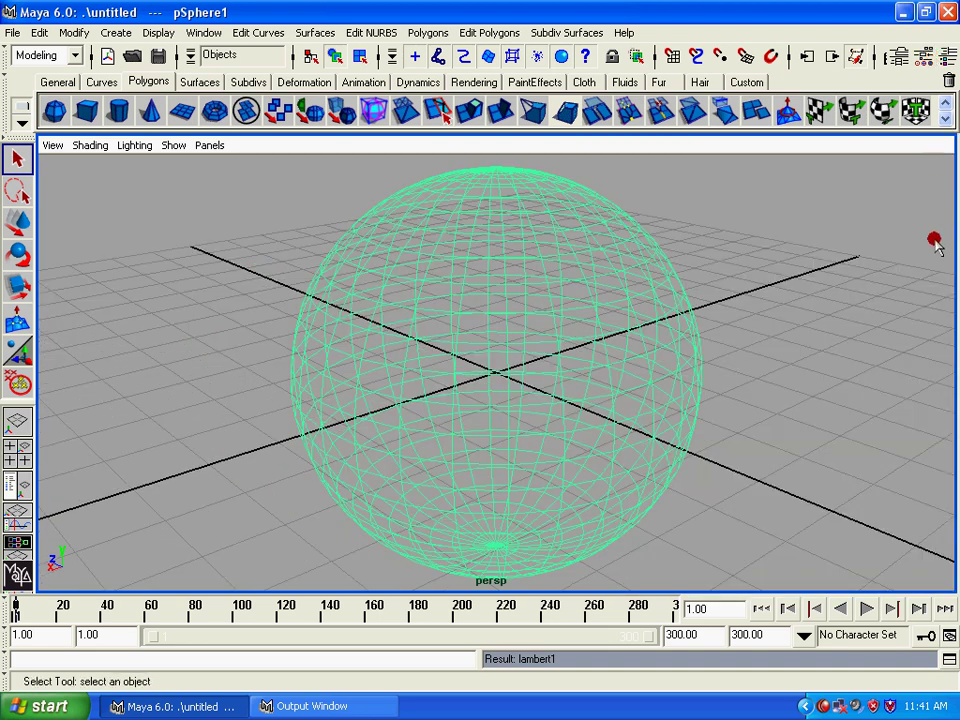
click(931, 55)
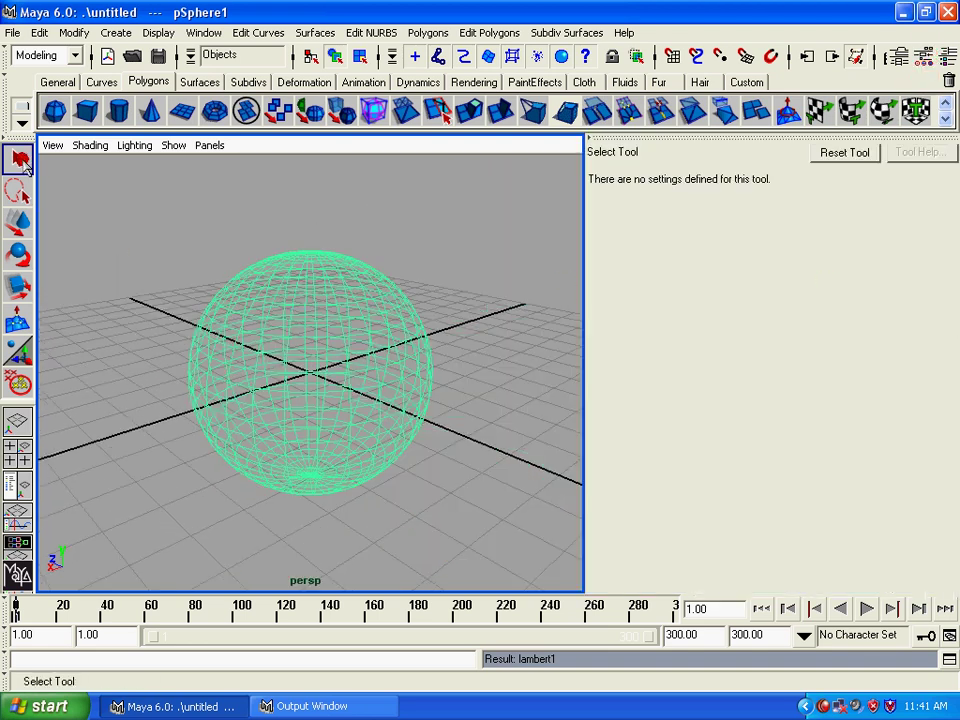
click(20, 160)
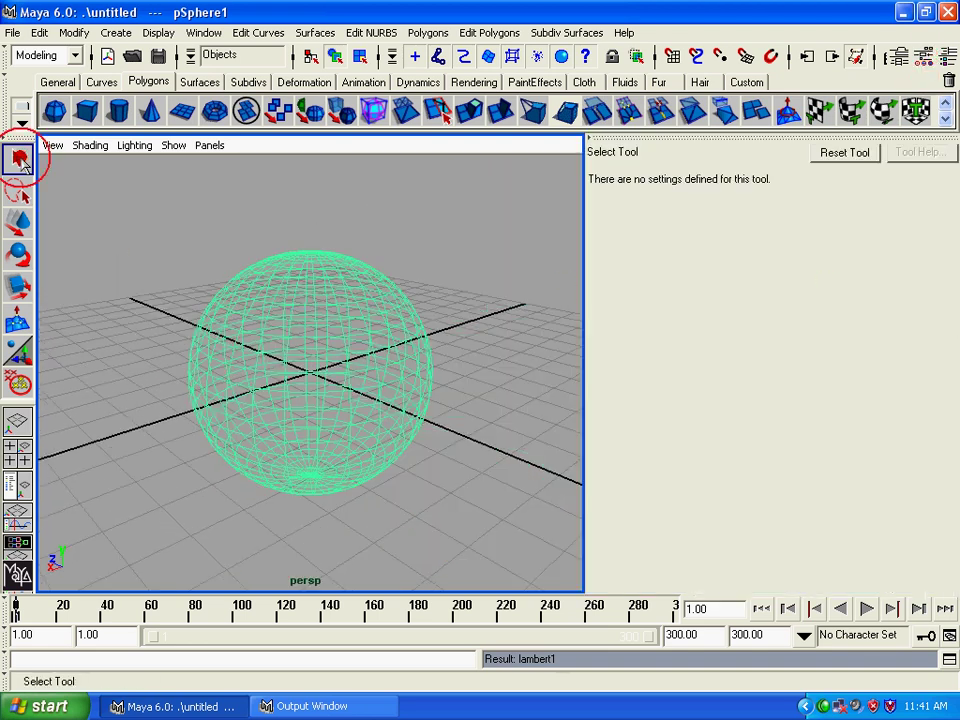
click(898, 57)
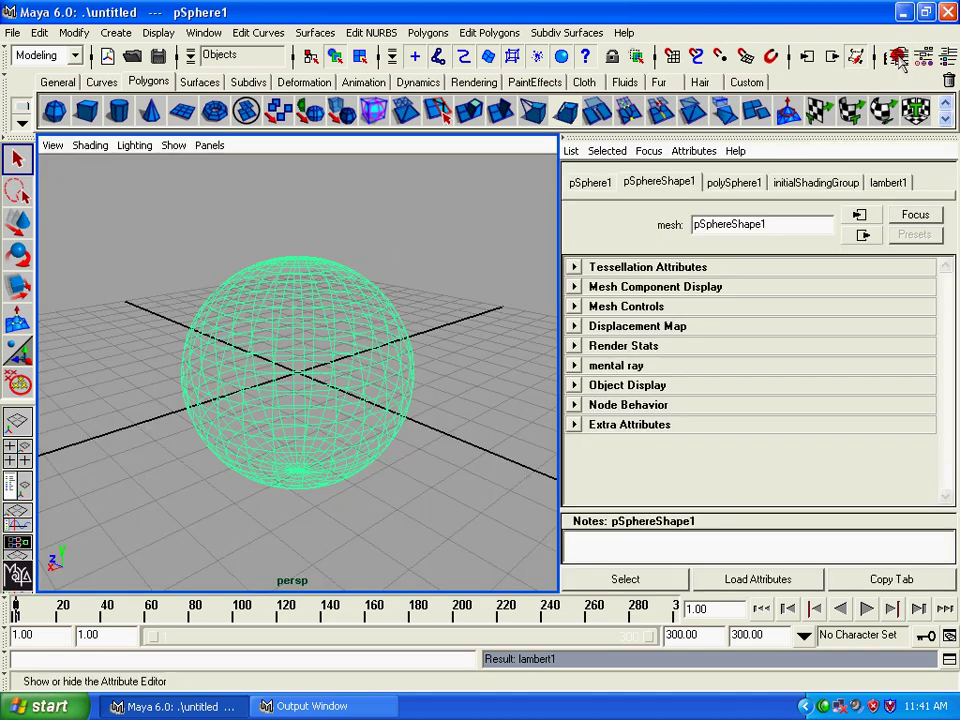
click(896, 58)
click(946, 57)
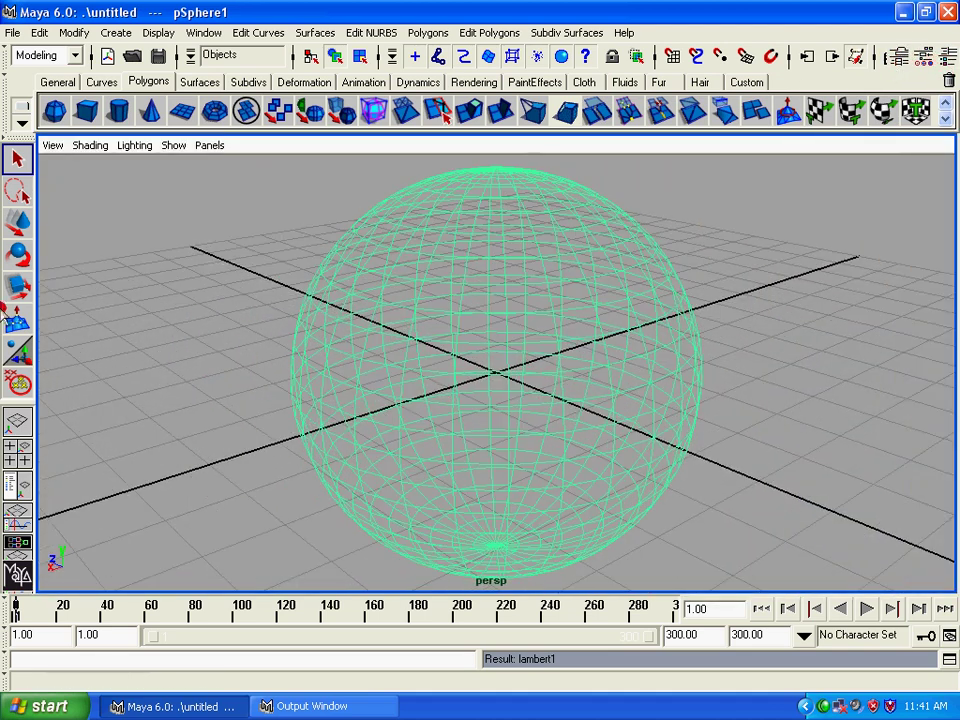
double_click(16, 160)
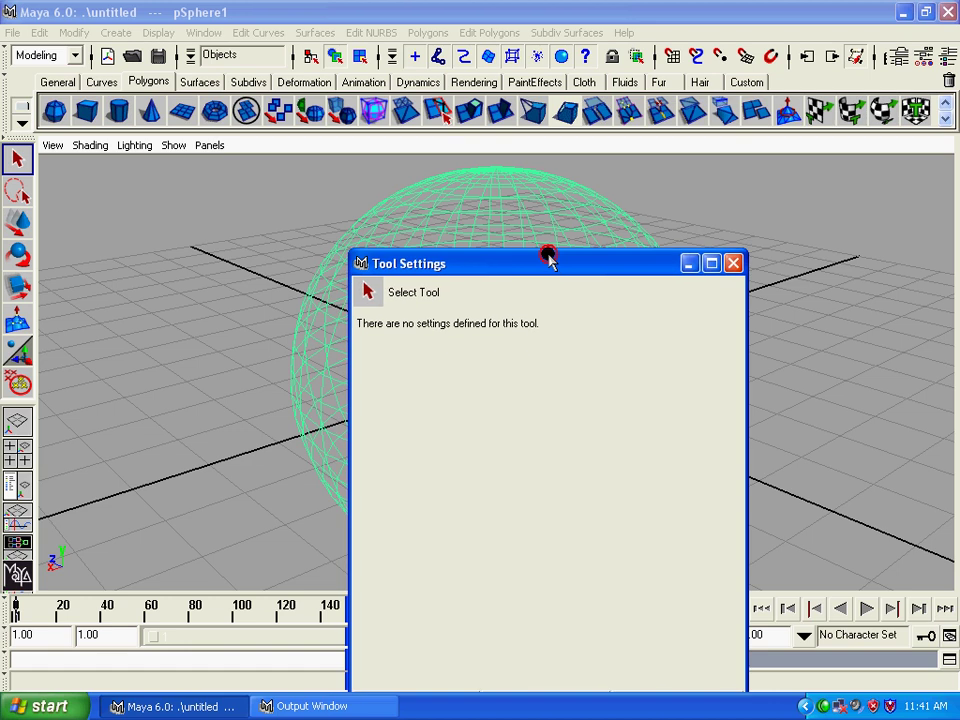
- Cycle through the Lasso, Move, Rotate, Scale and Soft Modification tools, leaving a soft-mod handle on the sphere
drag(549, 258, 607, 172)
click(18, 190)
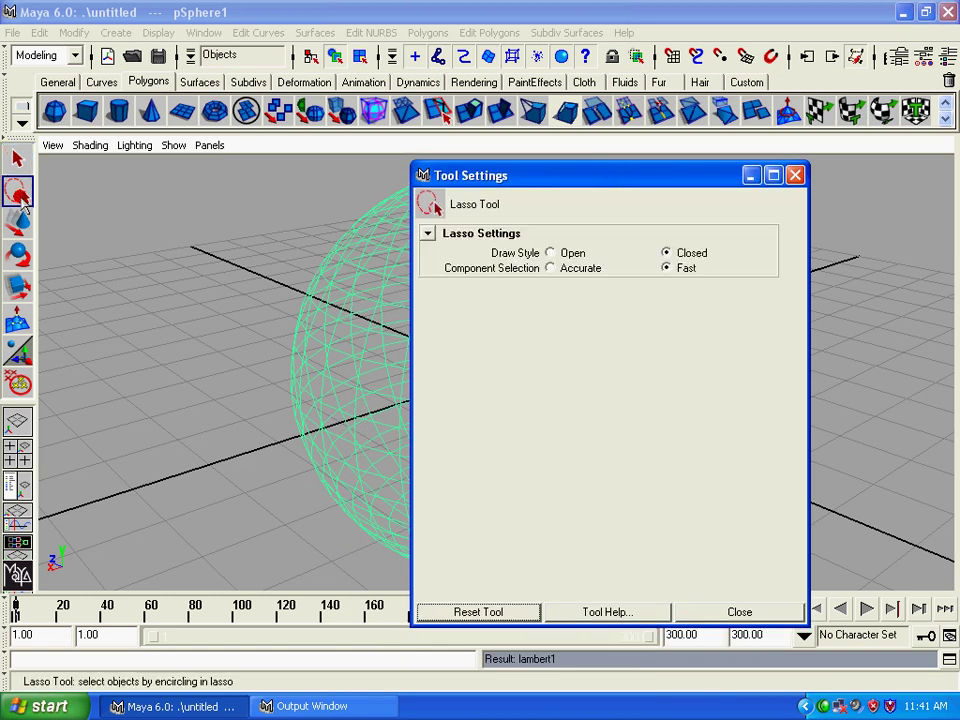
click(17, 222)
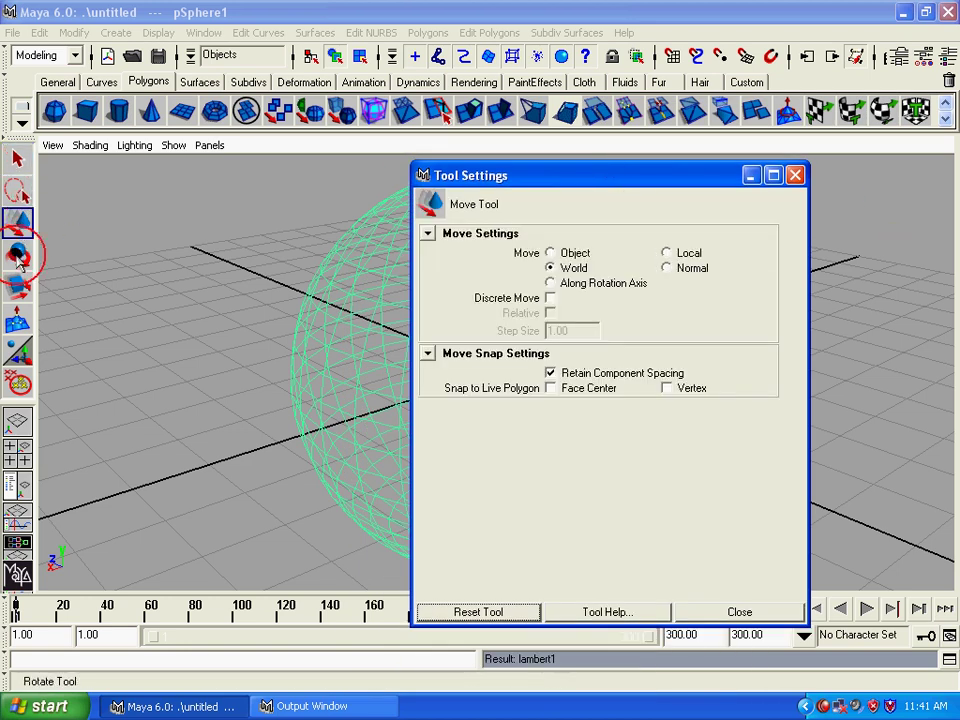
click(17, 254)
click(17, 286)
click(17, 318)
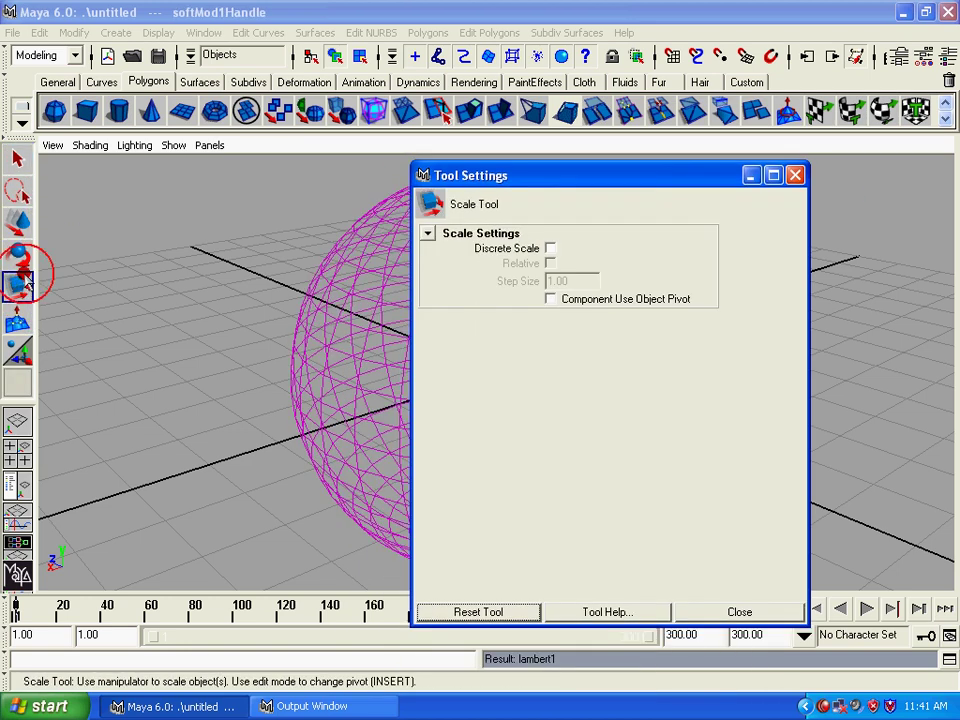
click(17, 254)
- Settle on the Move Tool, close Tool Settings, and dock the Channel Box/Layer Editor
click(17, 222)
click(17, 190)
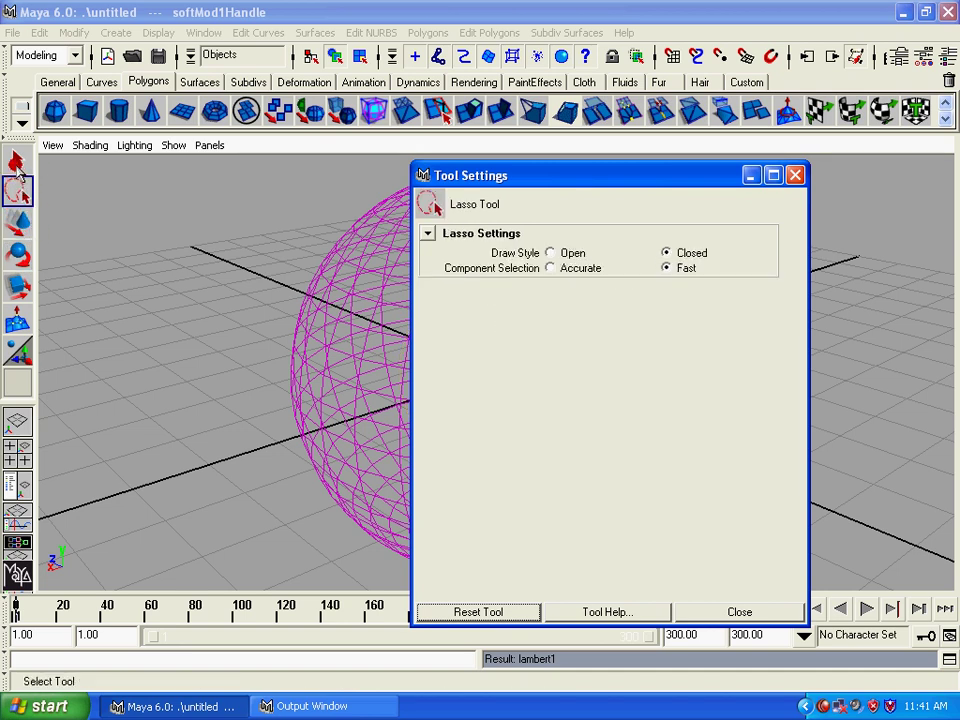
click(17, 158)
click(17, 192)
click(18, 222)
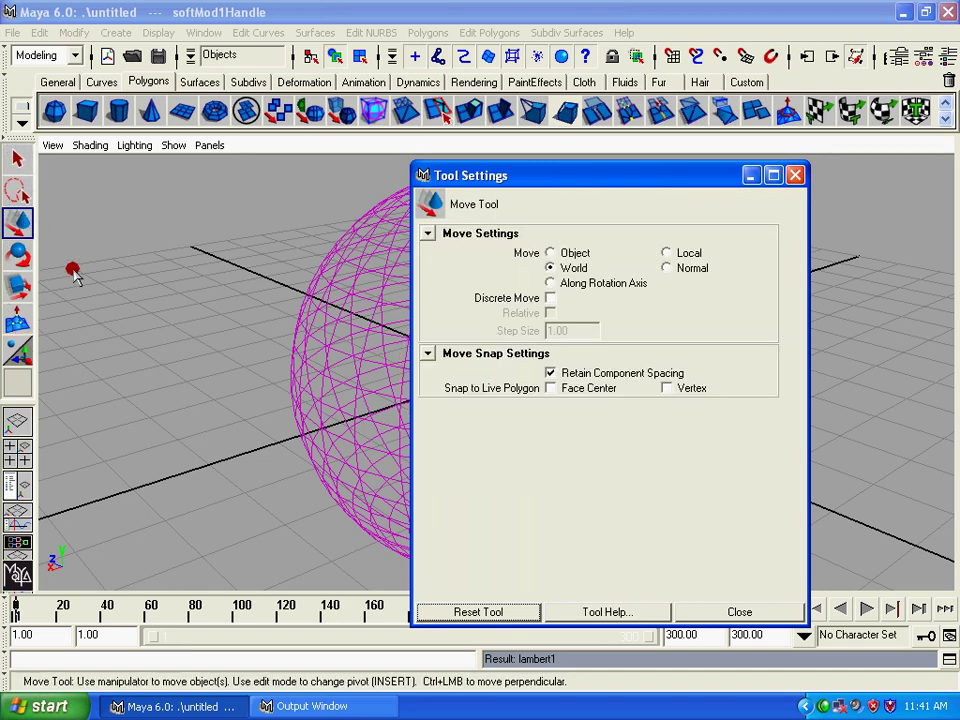
click(795, 175)
click(936, 52)
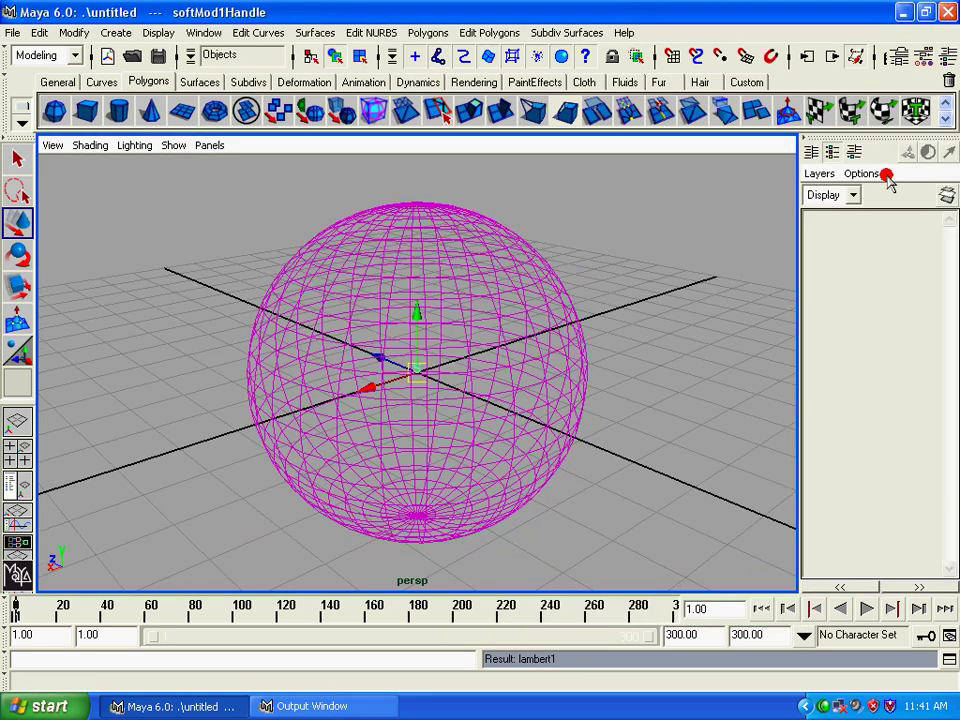
- Select the sphere and delete it with its soft-mod handle, then toggle the Channel Box/Layer panel
right_click(489, 343)
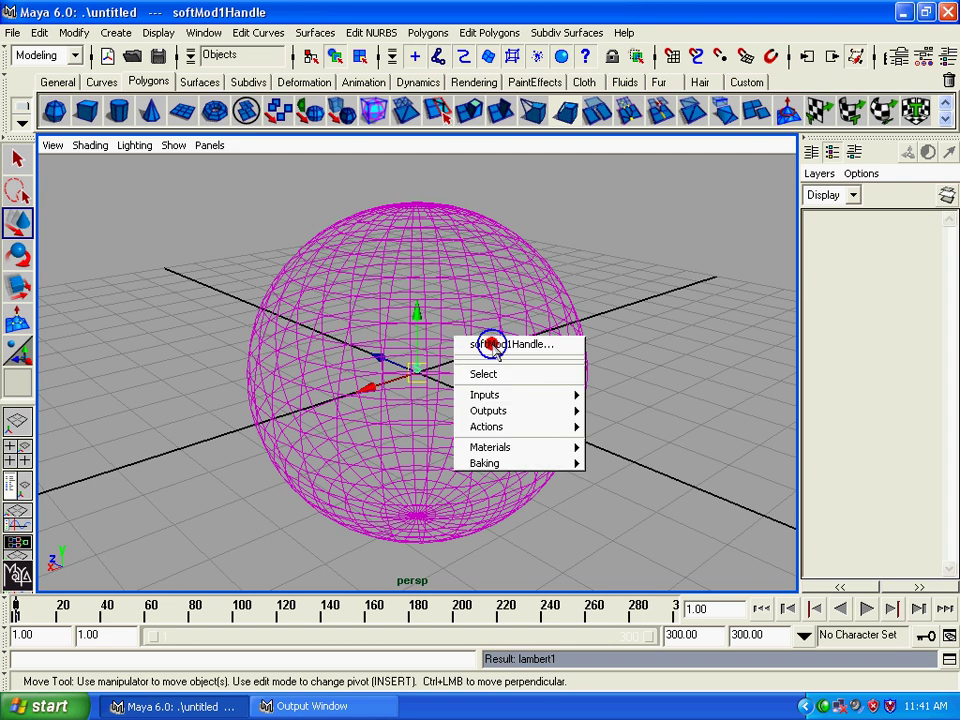
click(512, 373)
click(396, 334)
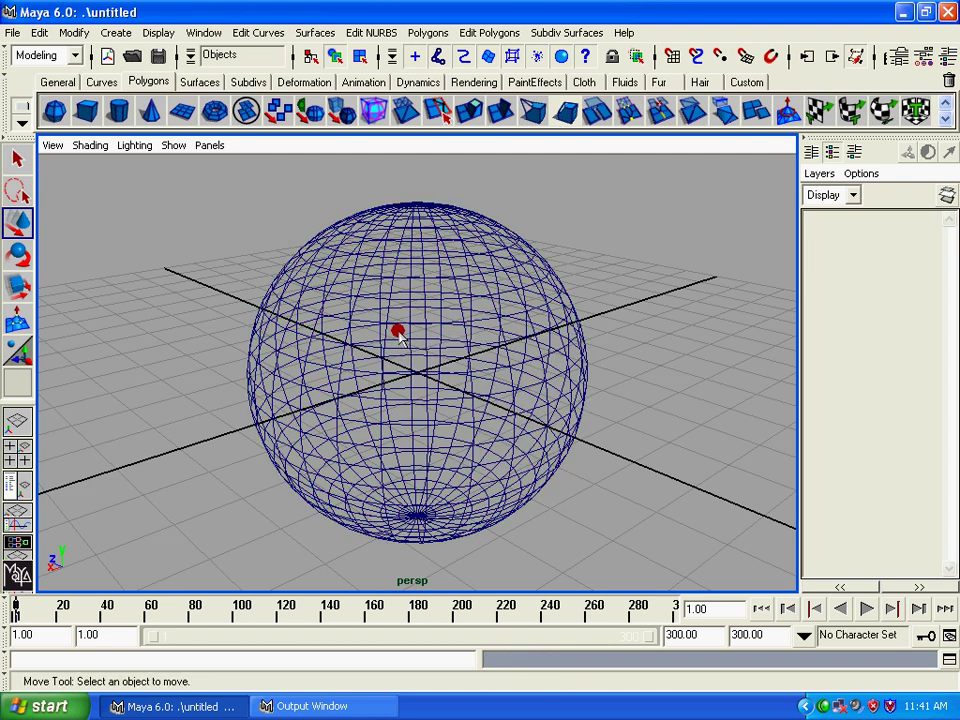
click(387, 343)
key(Delete)
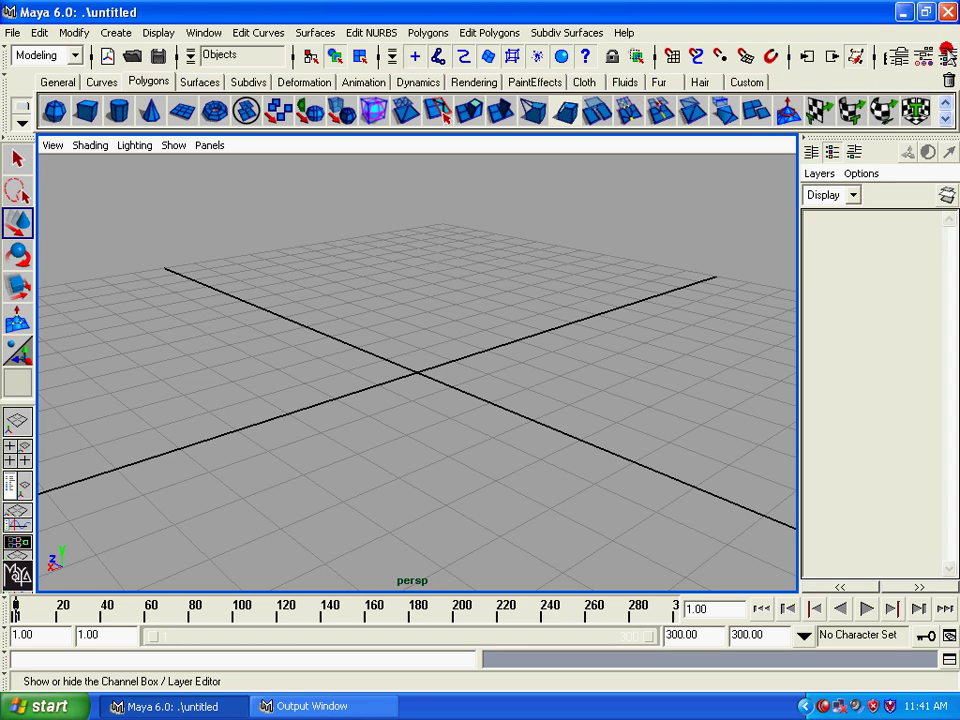
click(856, 55)
click(945, 50)
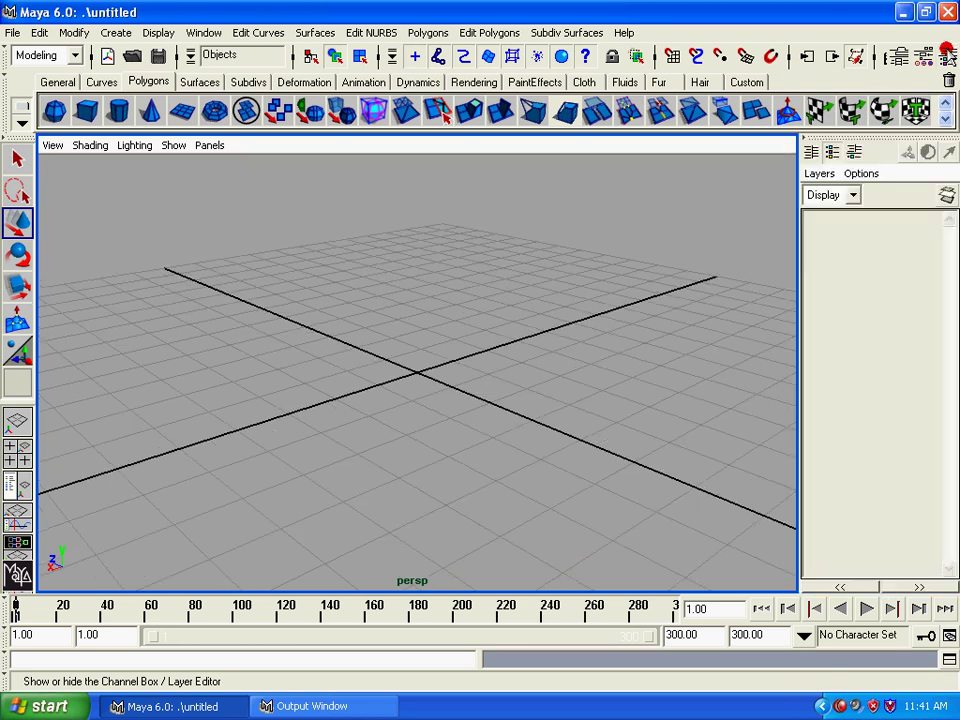
click(945, 50)
right_click(4, 55)
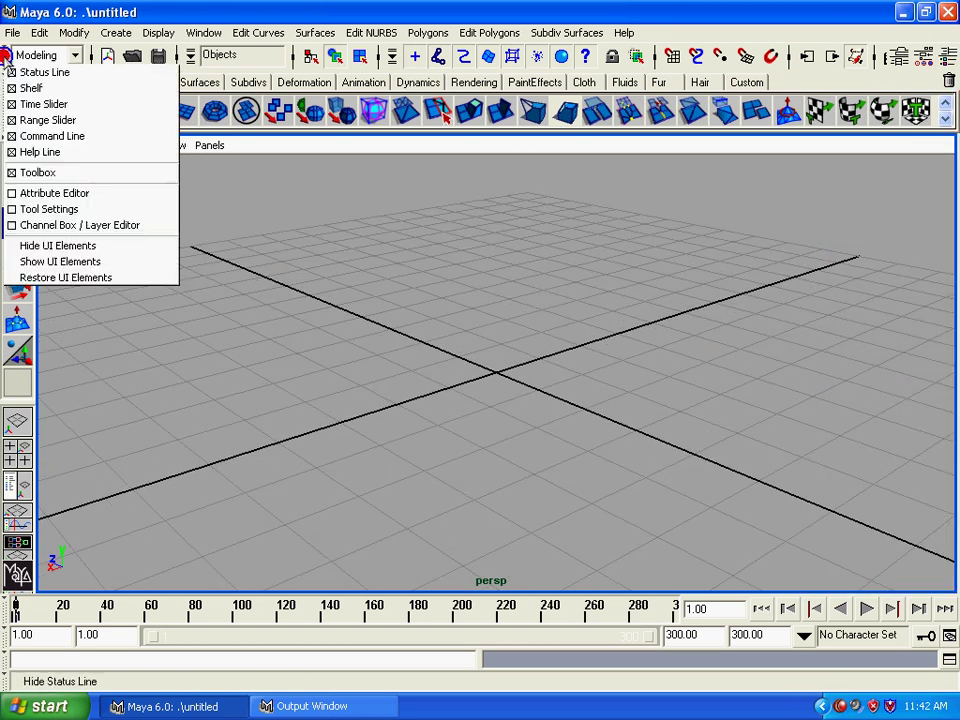
click(40, 70)
right_click(5, 90)
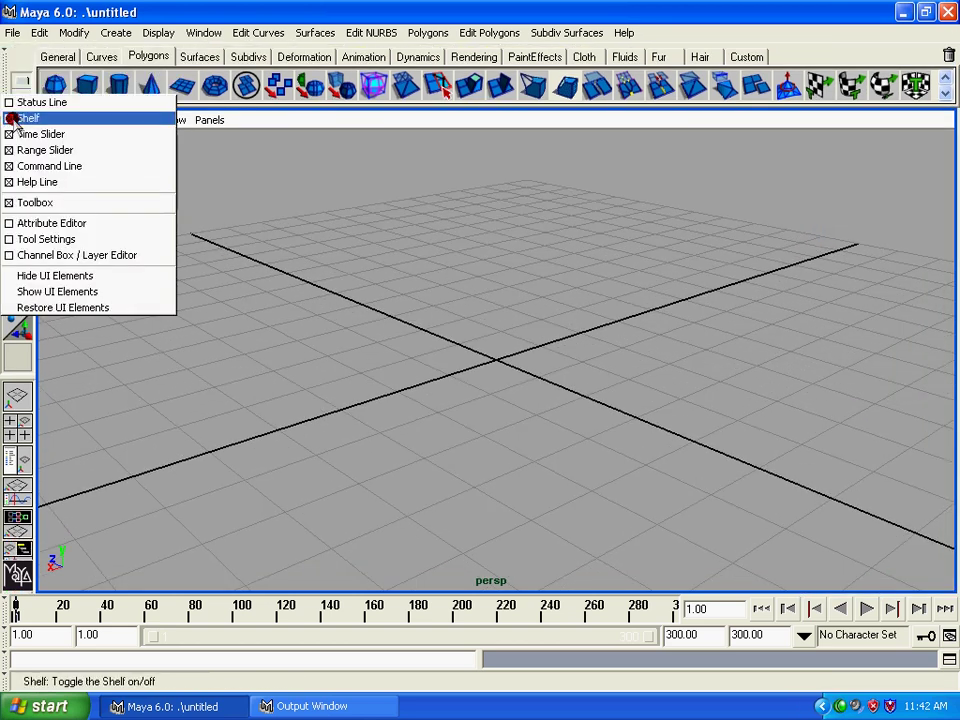
click(8, 115)
right_drag(6, 58, 8, 98)
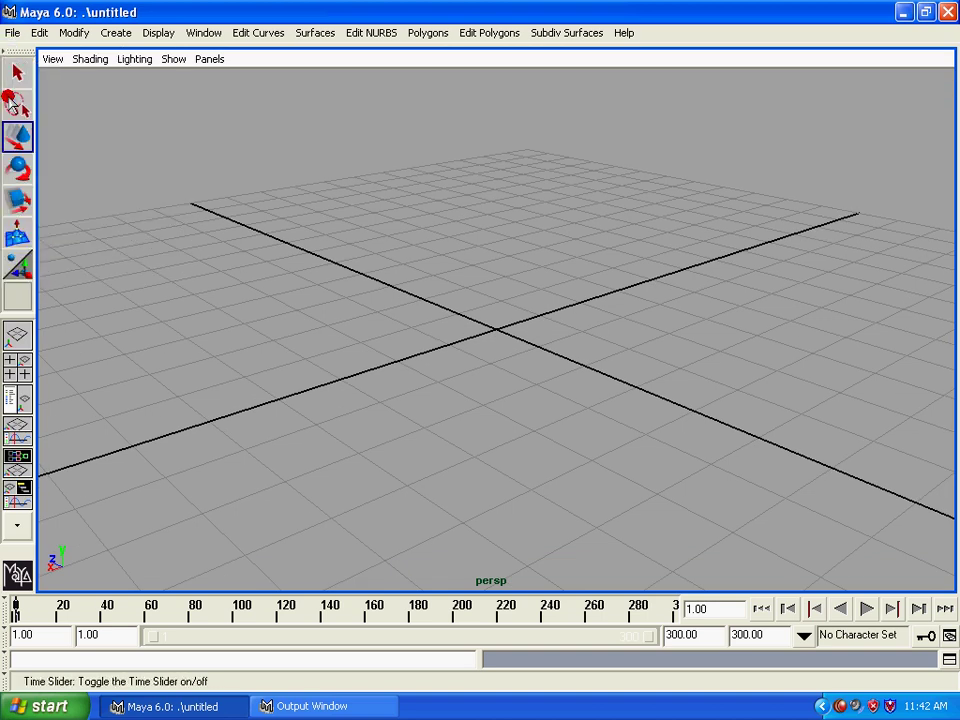
right_drag(10, 46, 33, 118)
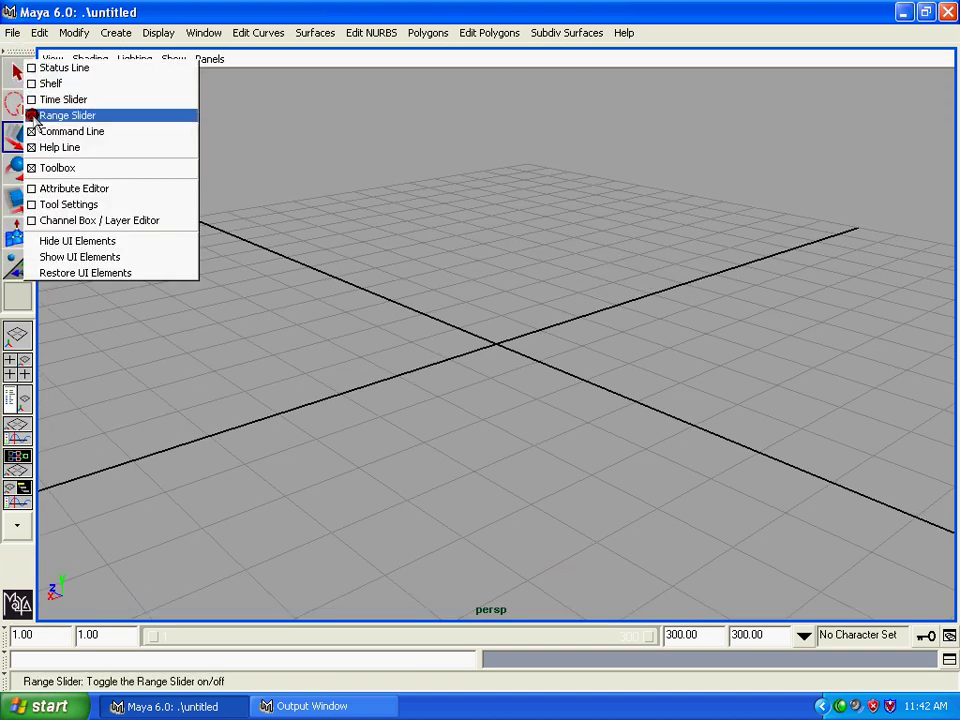
right_click(18, 50)
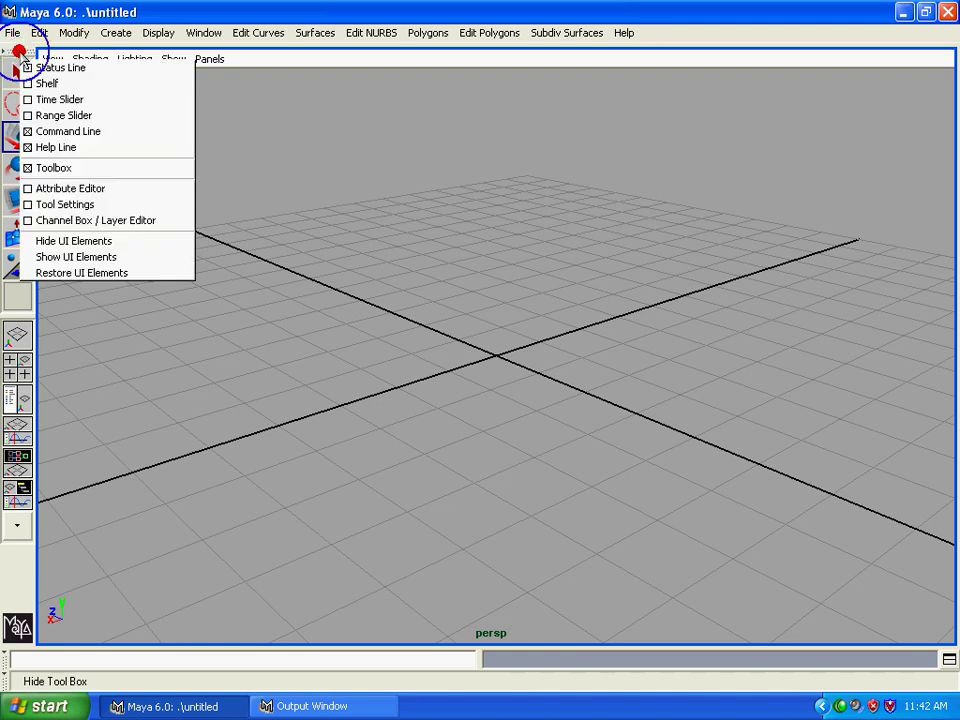
right_click(20, 50)
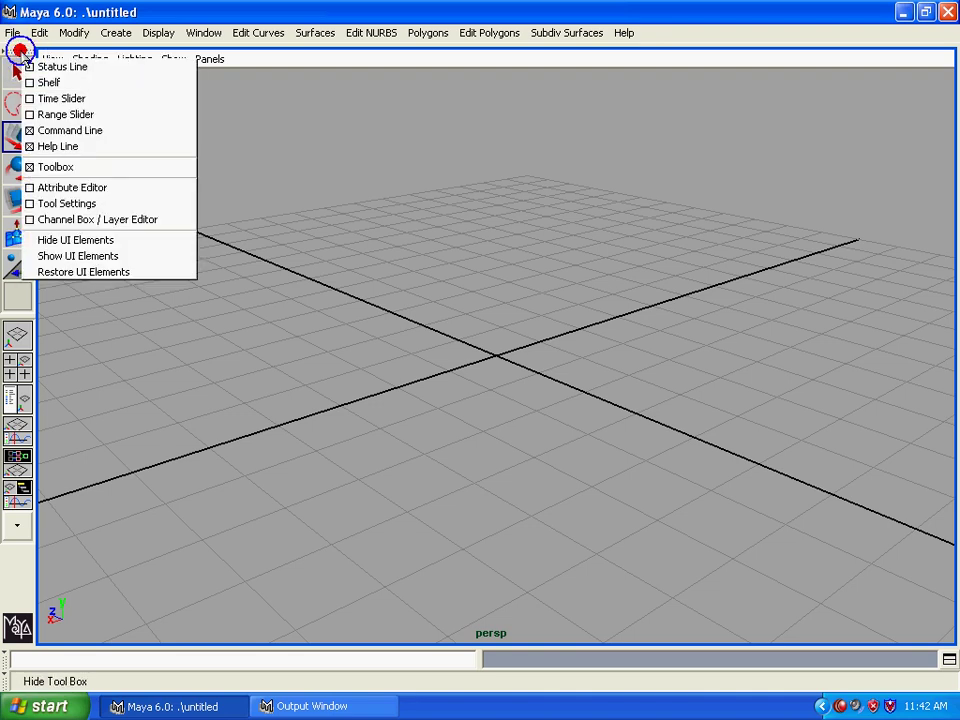
right_drag(20, 50, 55, 130)
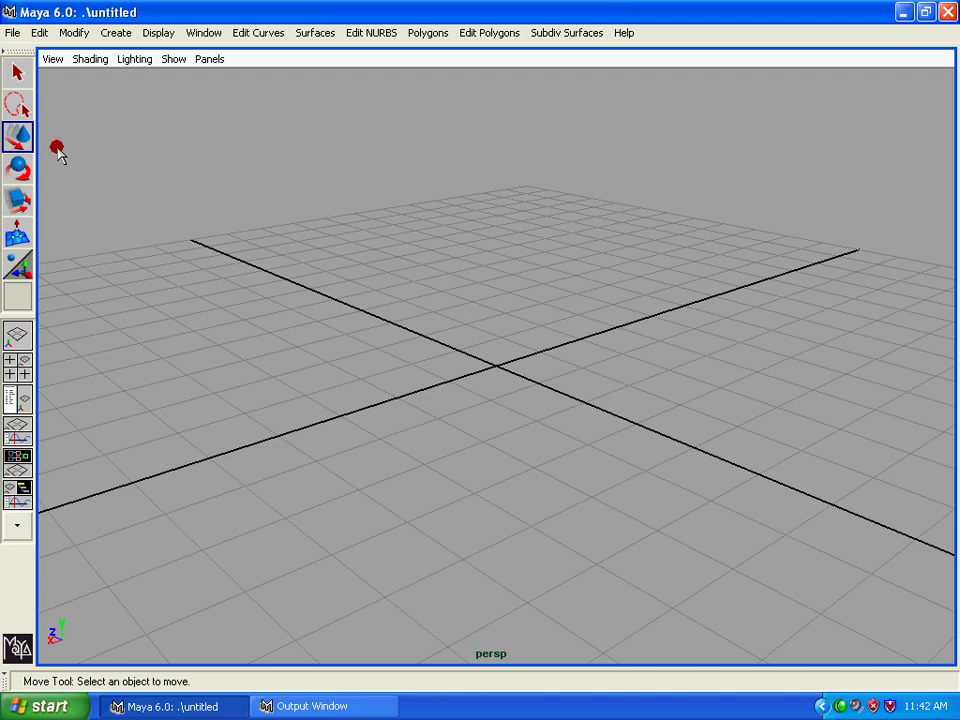
right_click(12, 48)
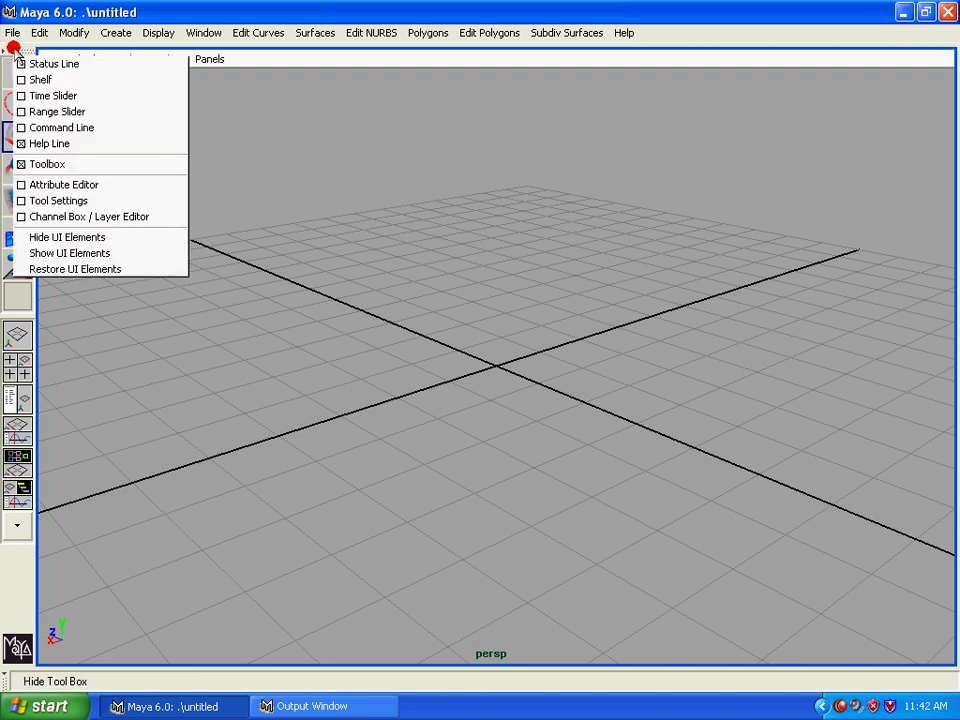
click(40, 143)
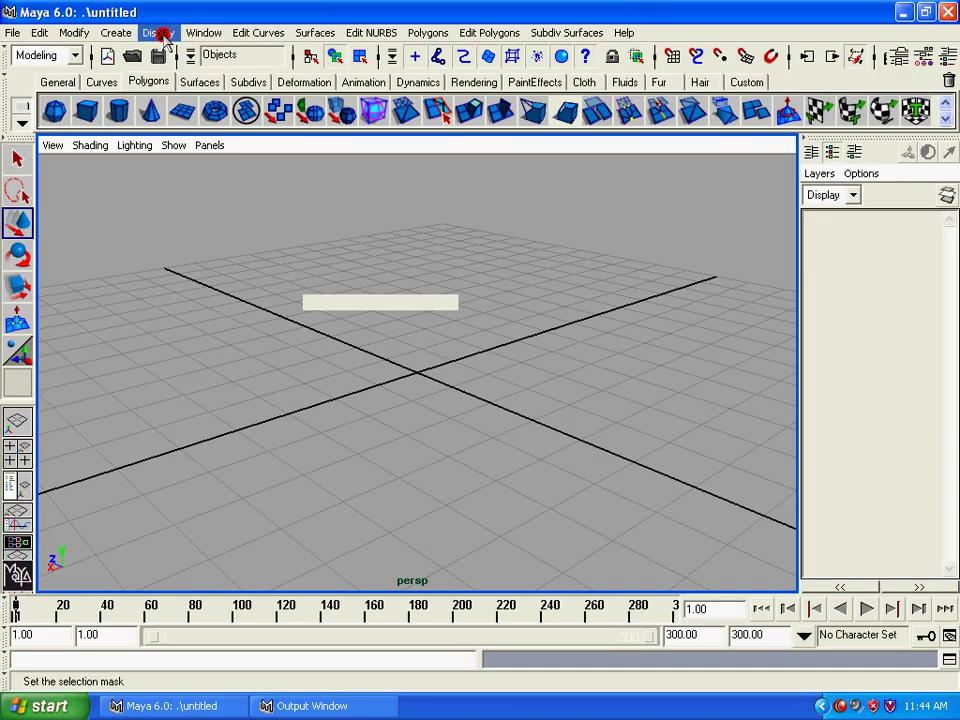
click(160, 33)
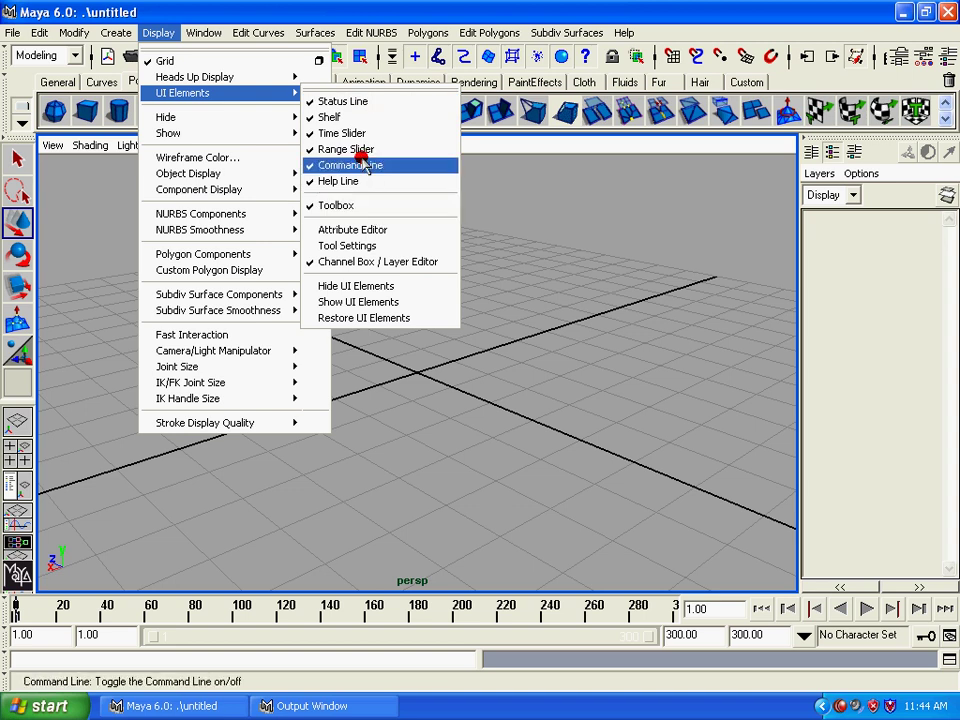
mouse_move(183, 92)
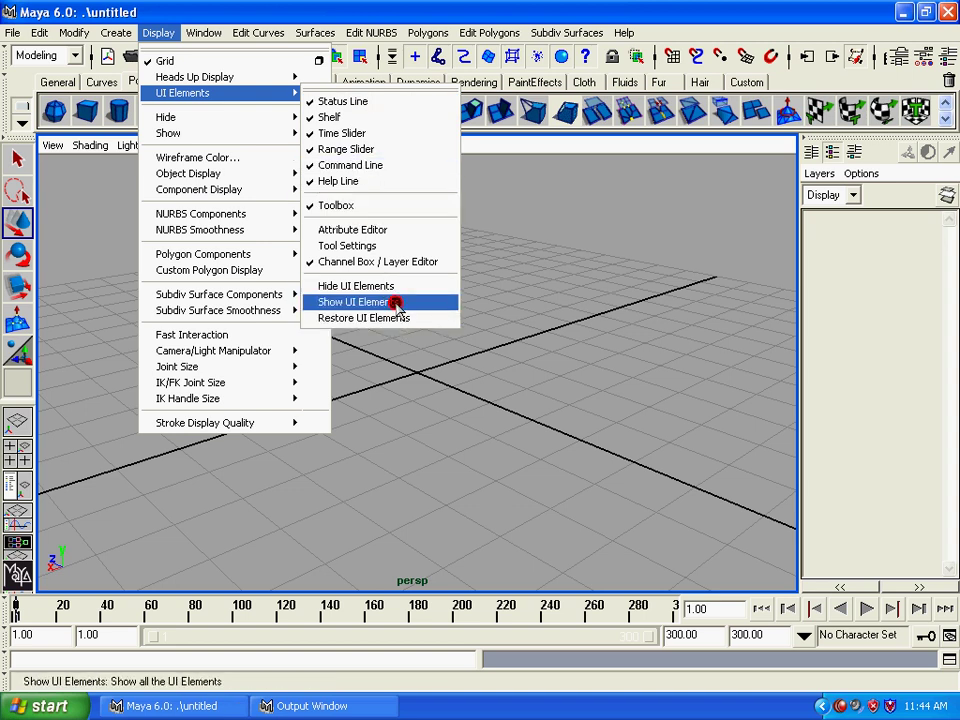
click(396, 305)
click(204, 32)
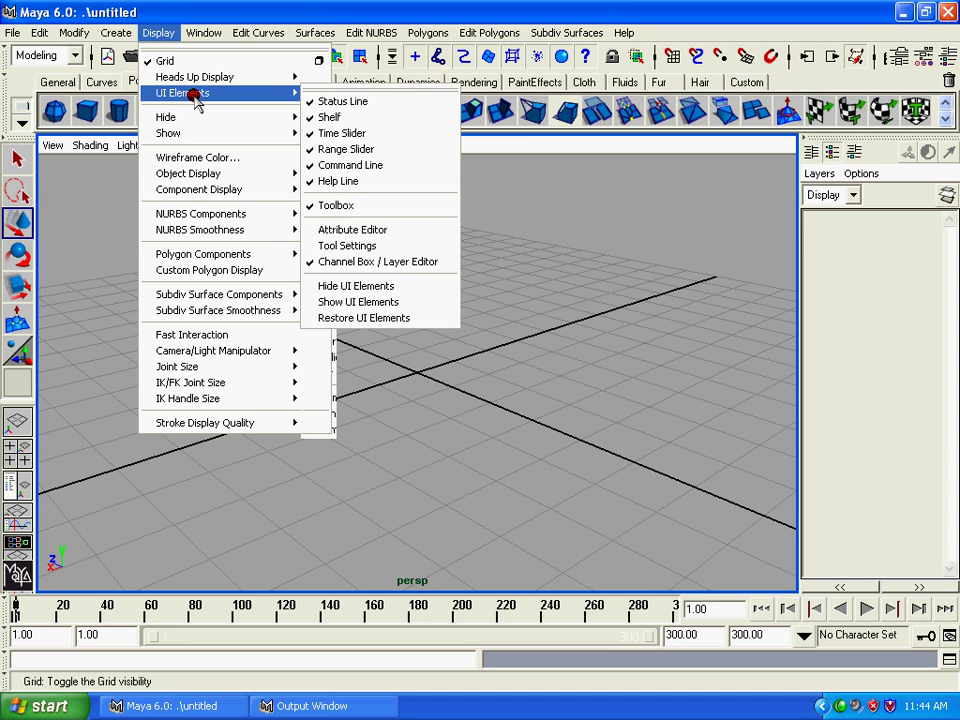
click(370, 288)
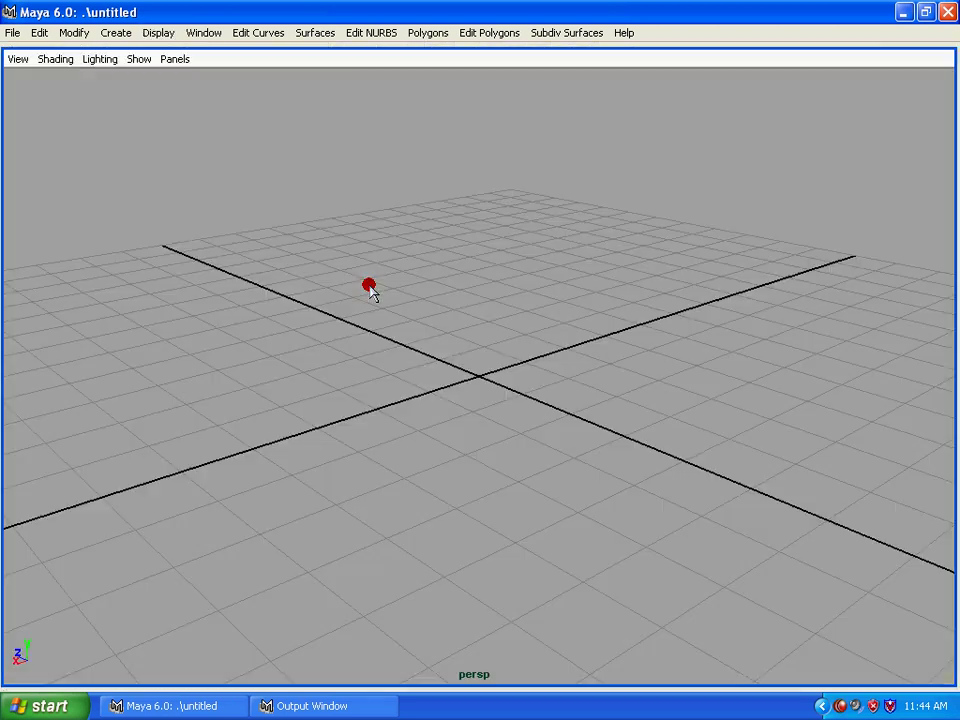
click(156, 33)
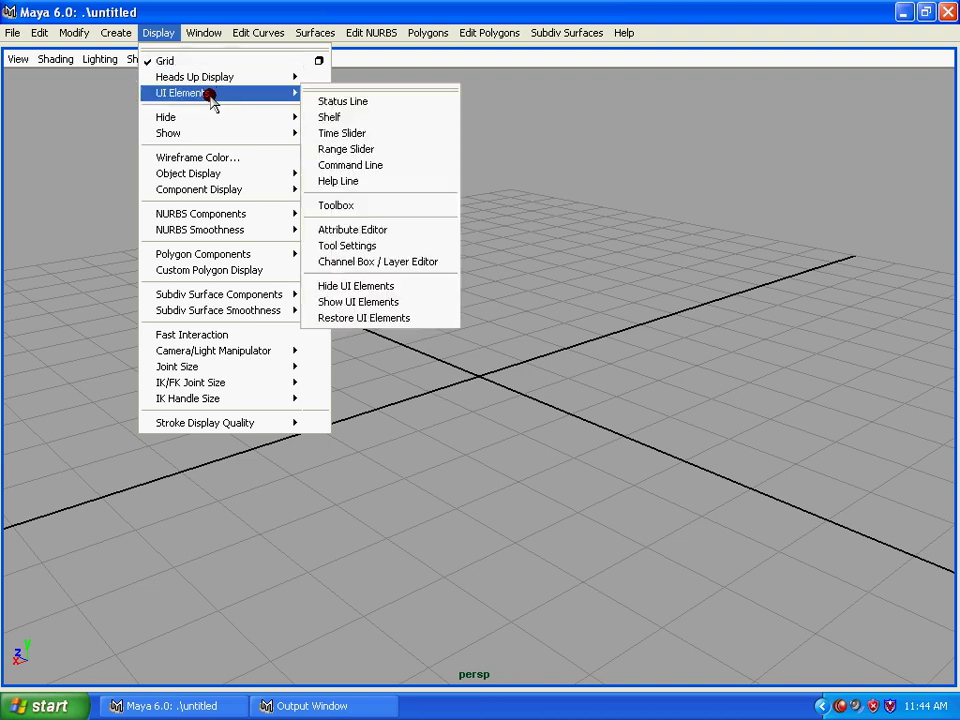
click(381, 318)
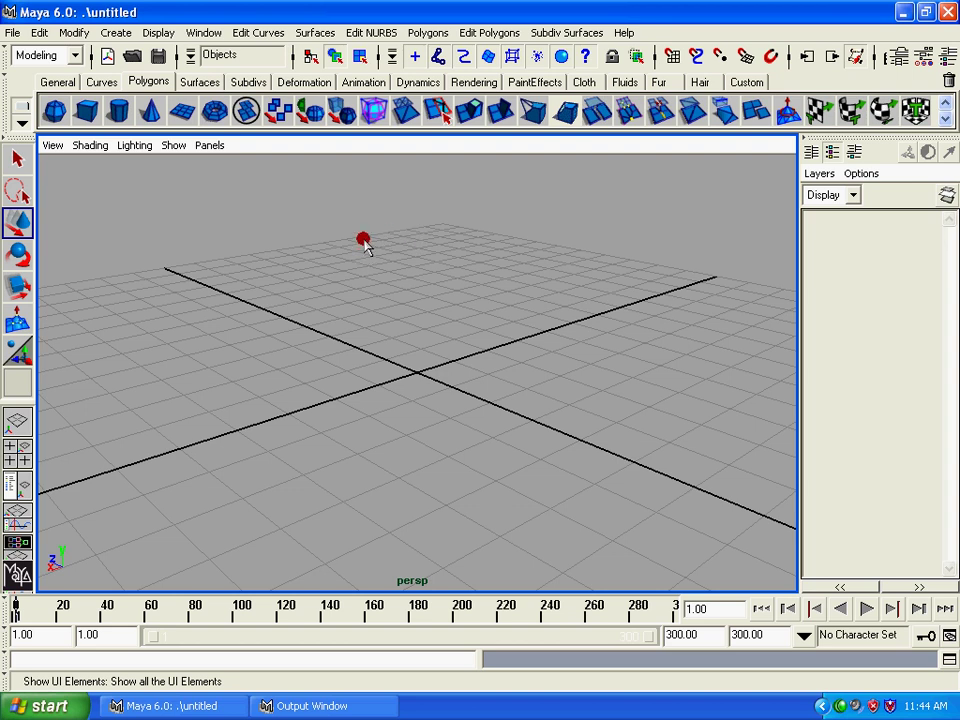
key(ctrl+space)
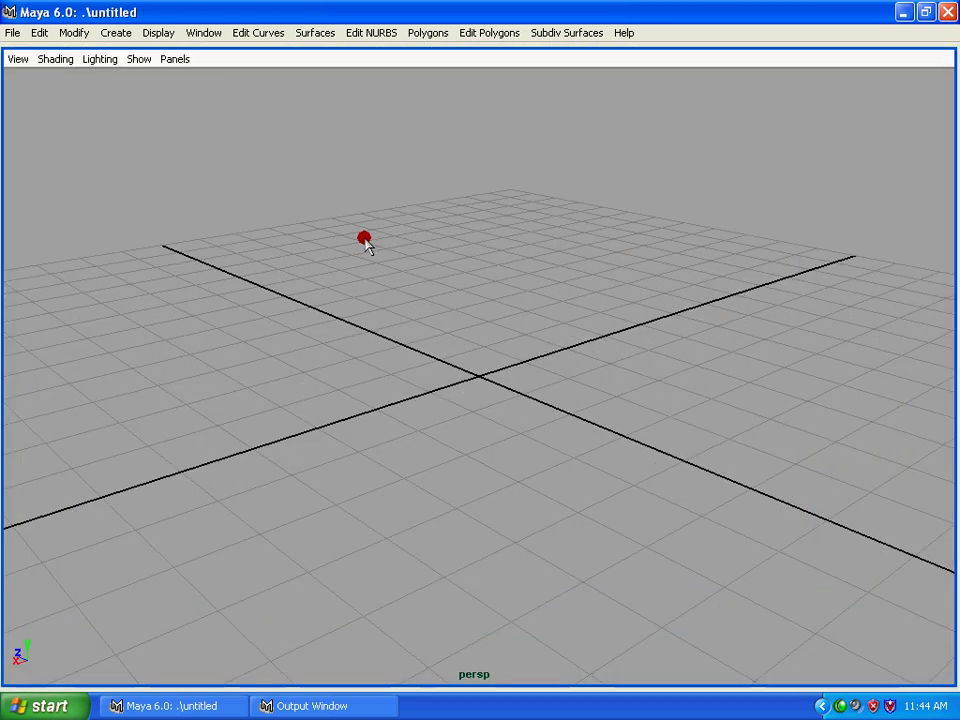
key(ctrl+space)
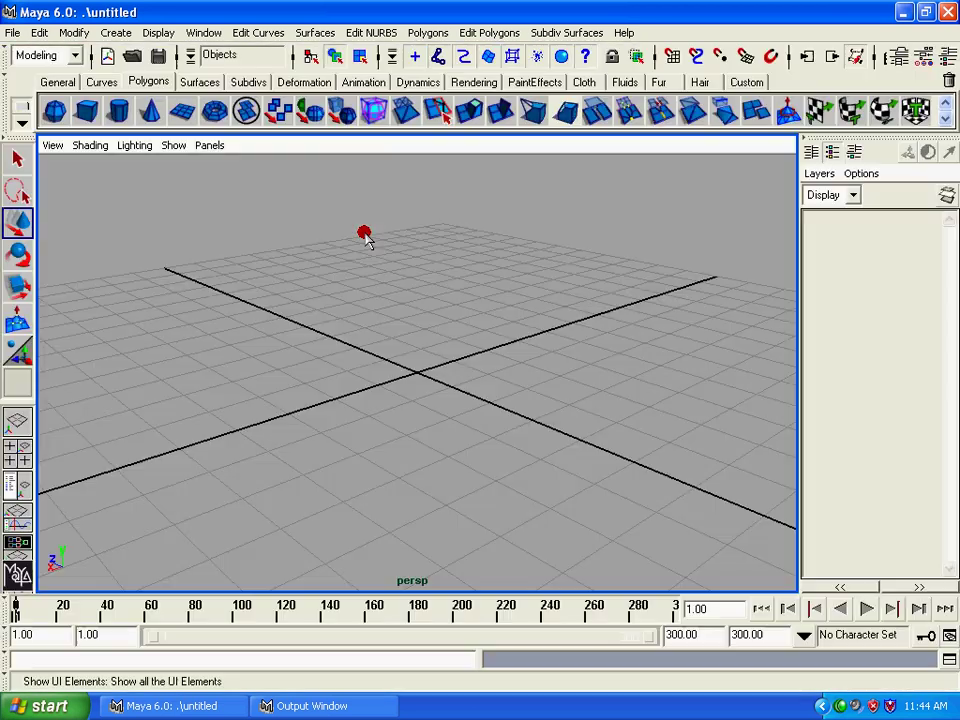
key(ctrl+space)
key(ctrl+space)
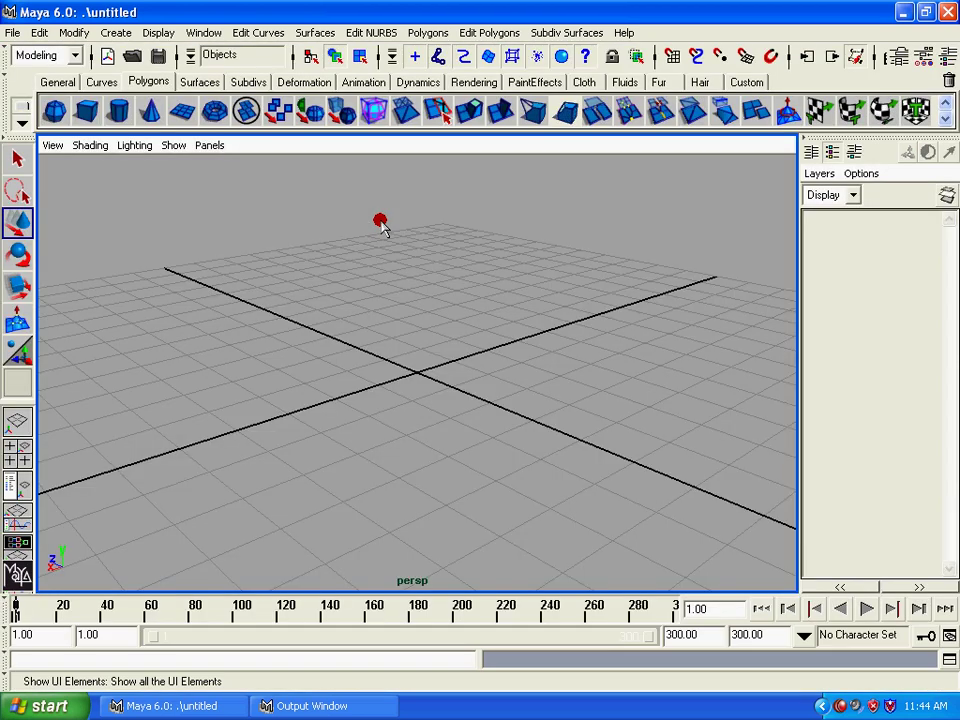
key(ctrl+space)
key(ctrl+space)
key(ctrl+space)
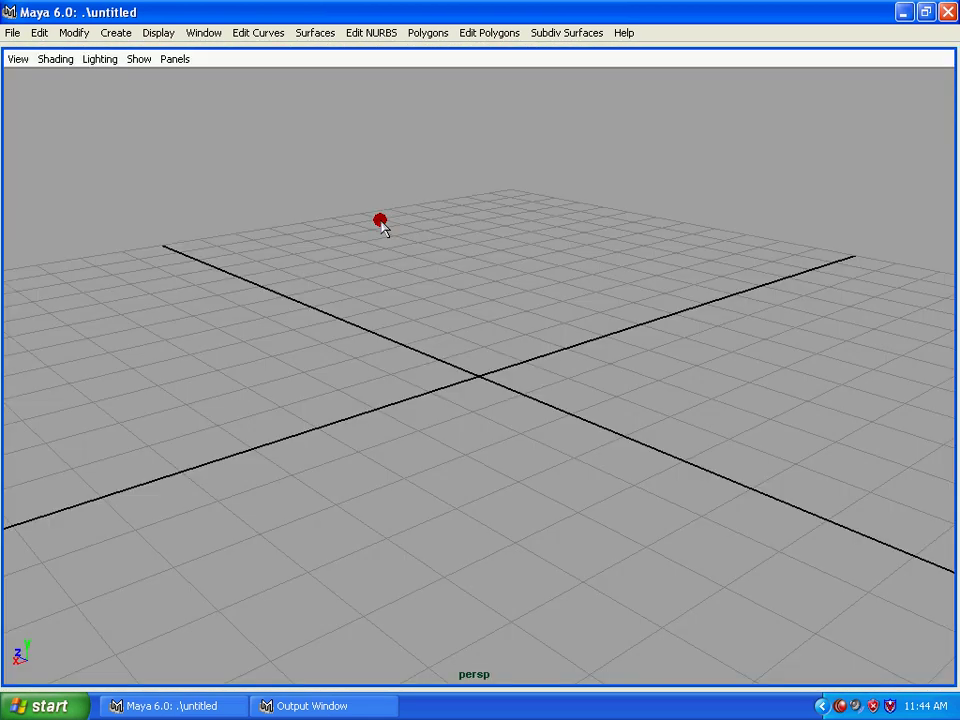
key(ctrl+space)
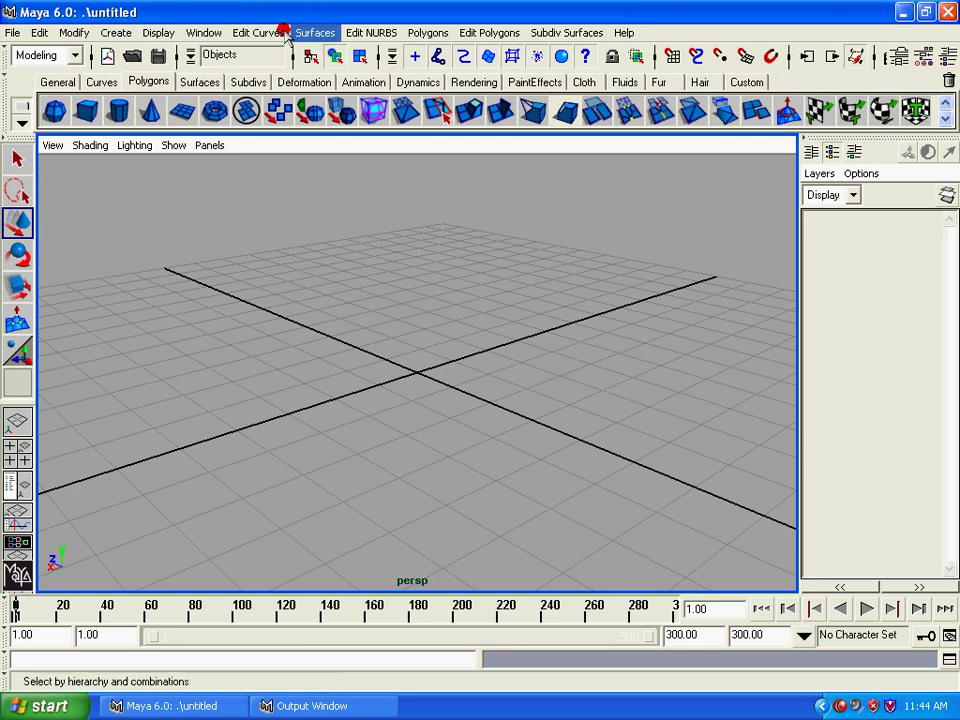
- Turn on the Frame Rate readout, tear off the Heads Up Display menu, and check Object Details
click(160, 32)
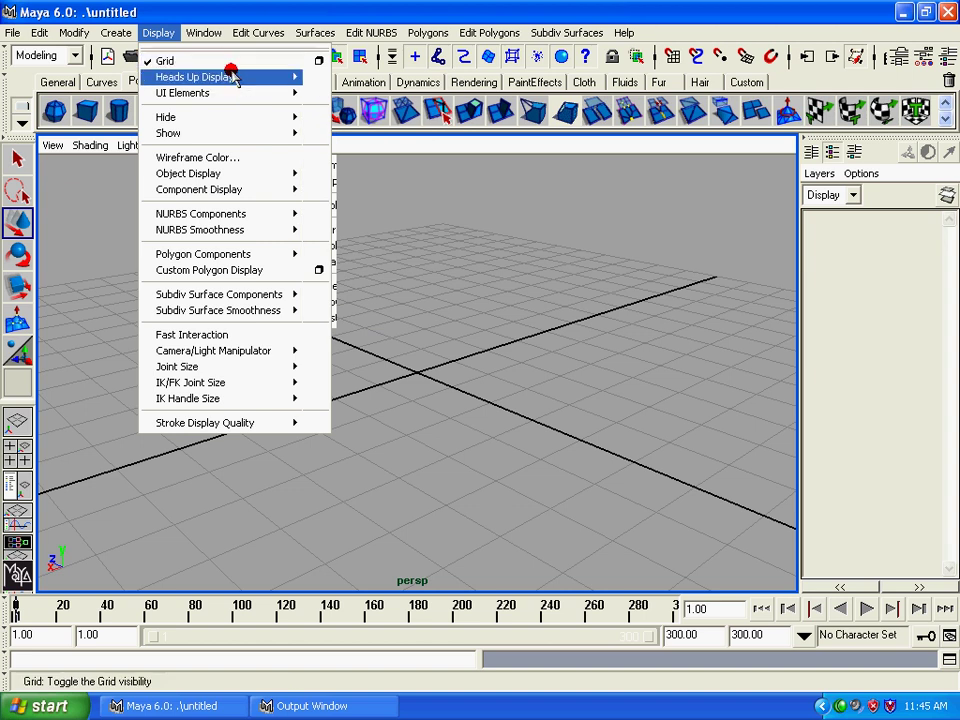
mouse_move(195, 77)
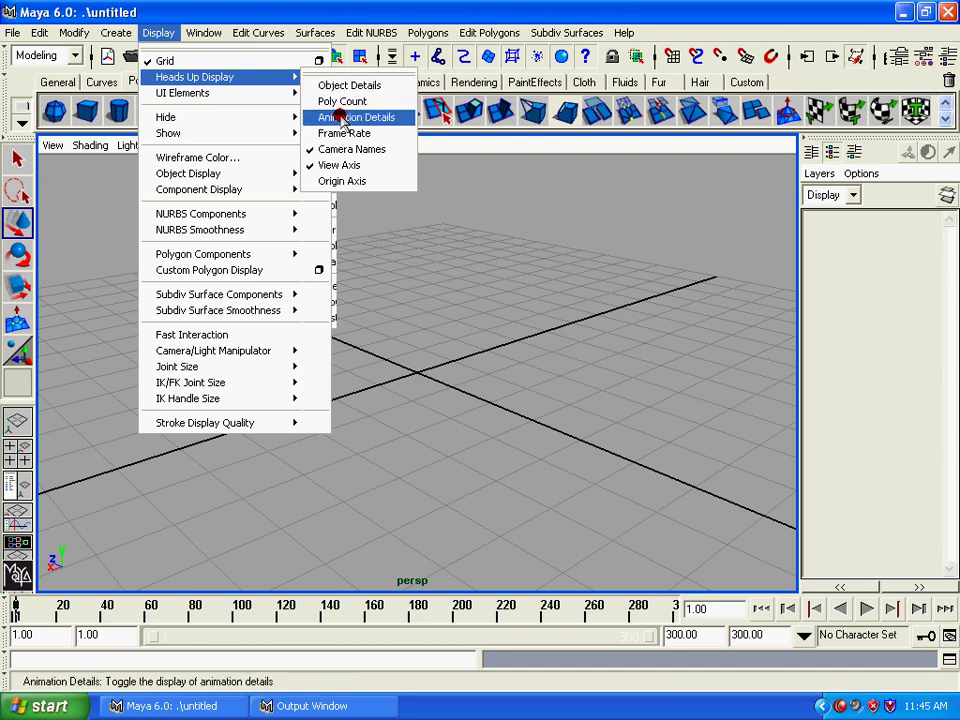
click(344, 133)
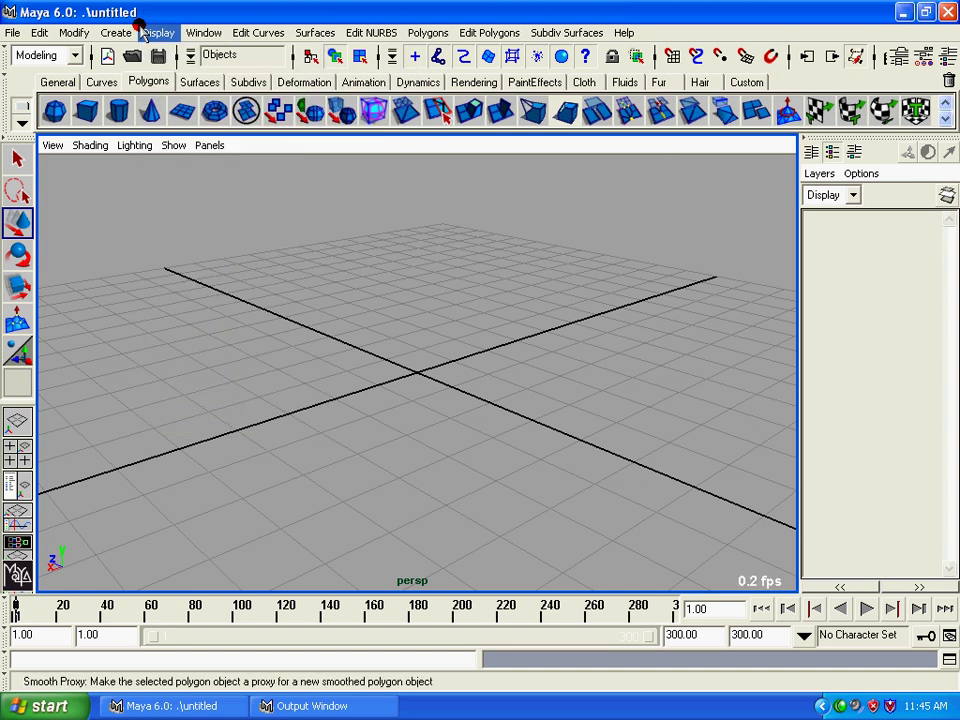
click(156, 32)
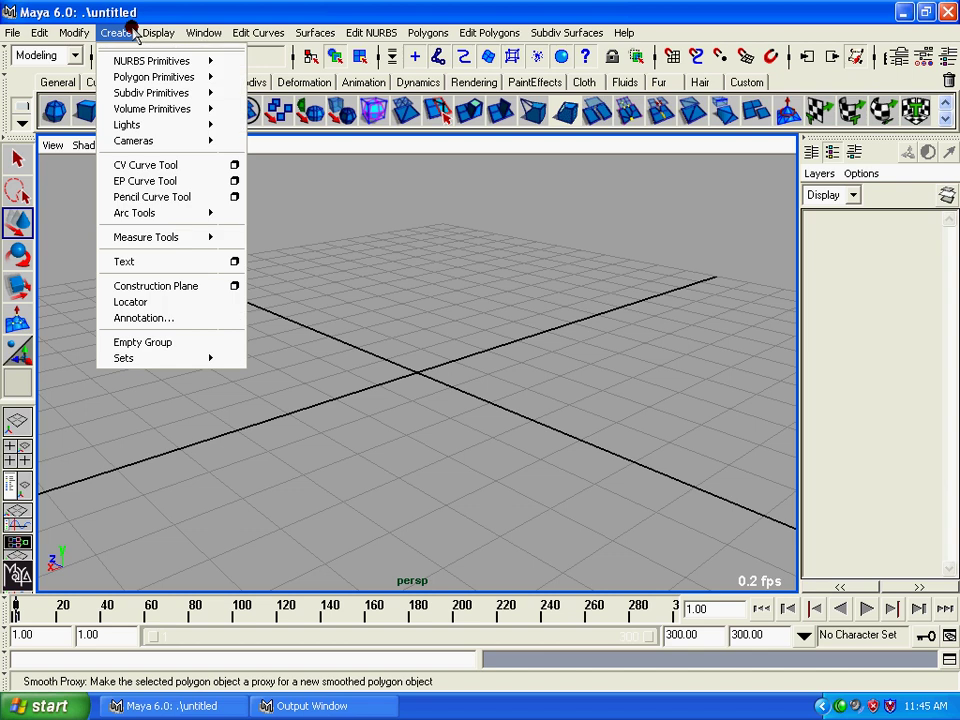
mouse_move(158, 33)
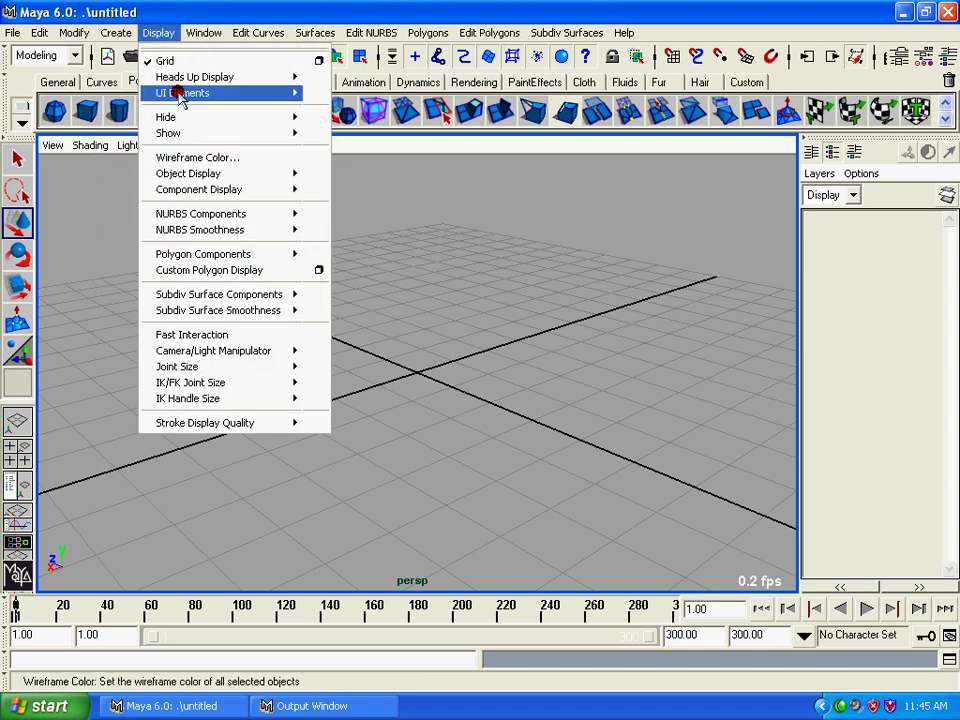
click(326, 76)
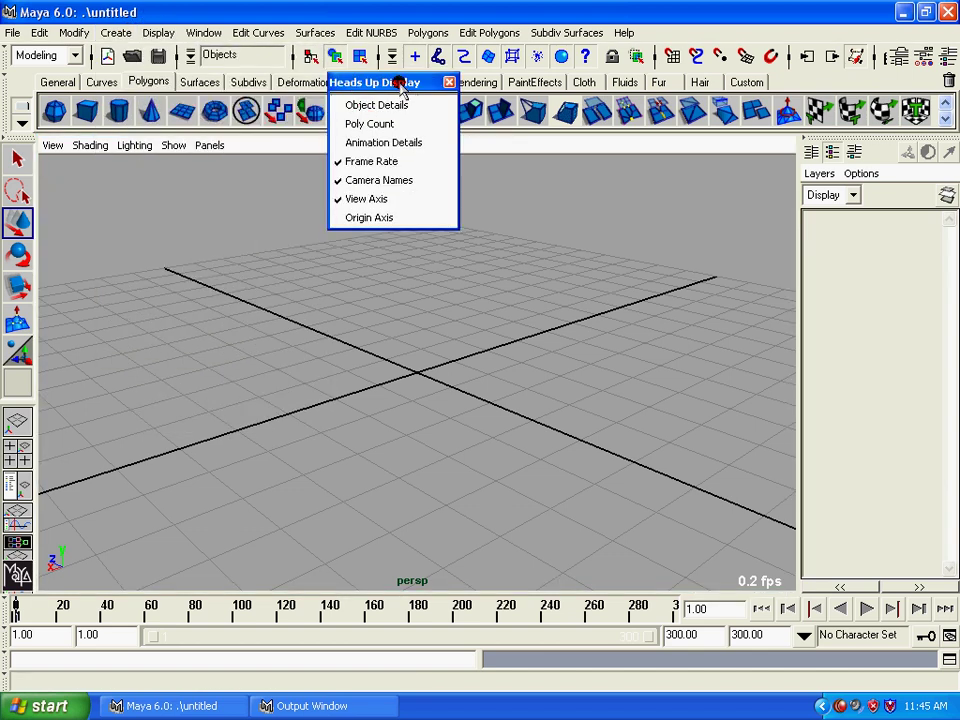
mouse_move(395, 82)
mouse_down()
mouse_move(765, 115)
mouse_move(441, 283)
mouse_up()
click(728, 138)
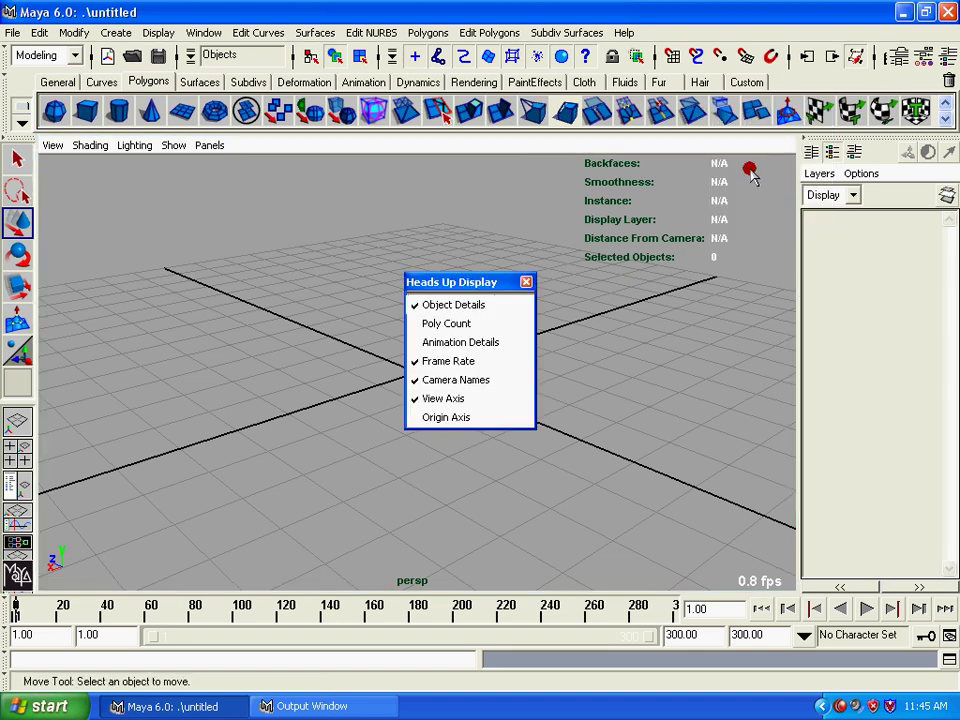
- Add a polygon sphere and enable Poly Count, showing 382 verts, 780 edges, 400 faces, 760 tris
click(55, 110)
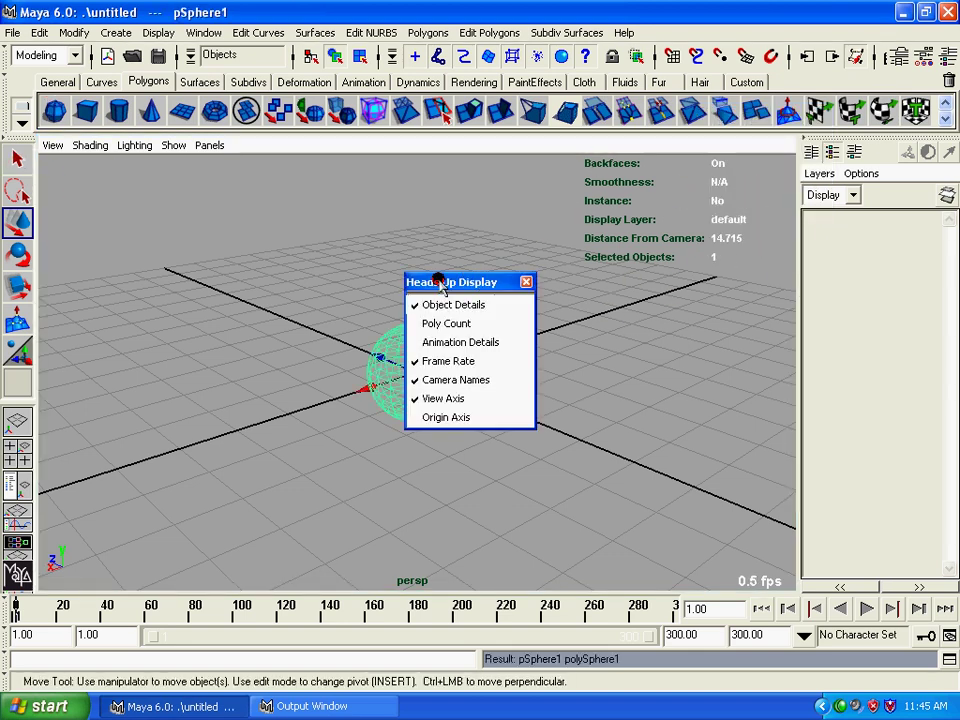
drag(464, 277, 230, 255)
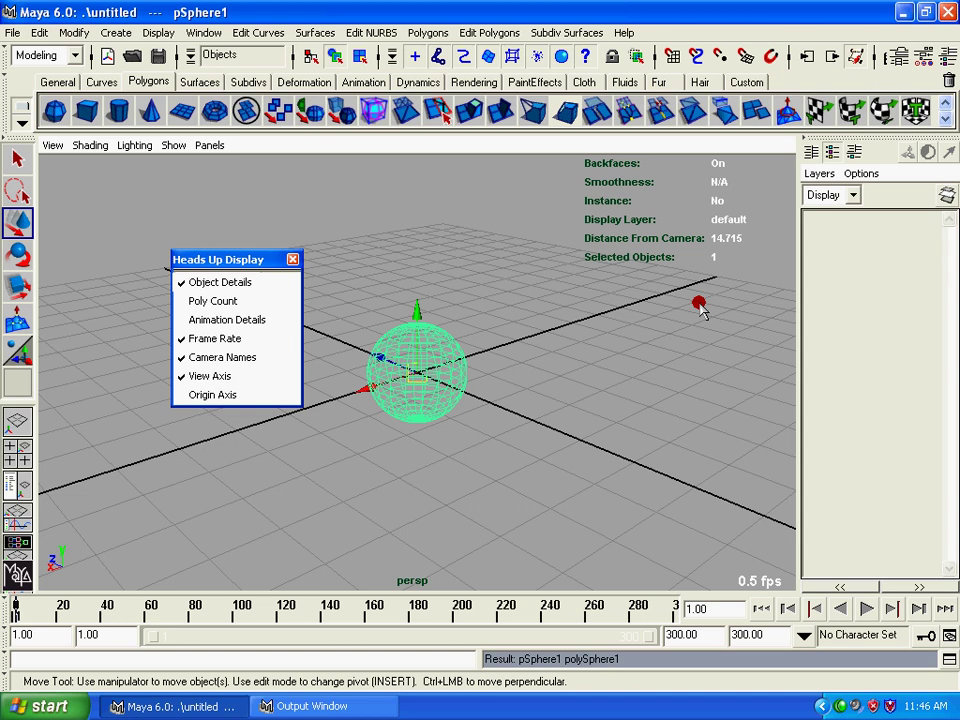
click(205, 298)
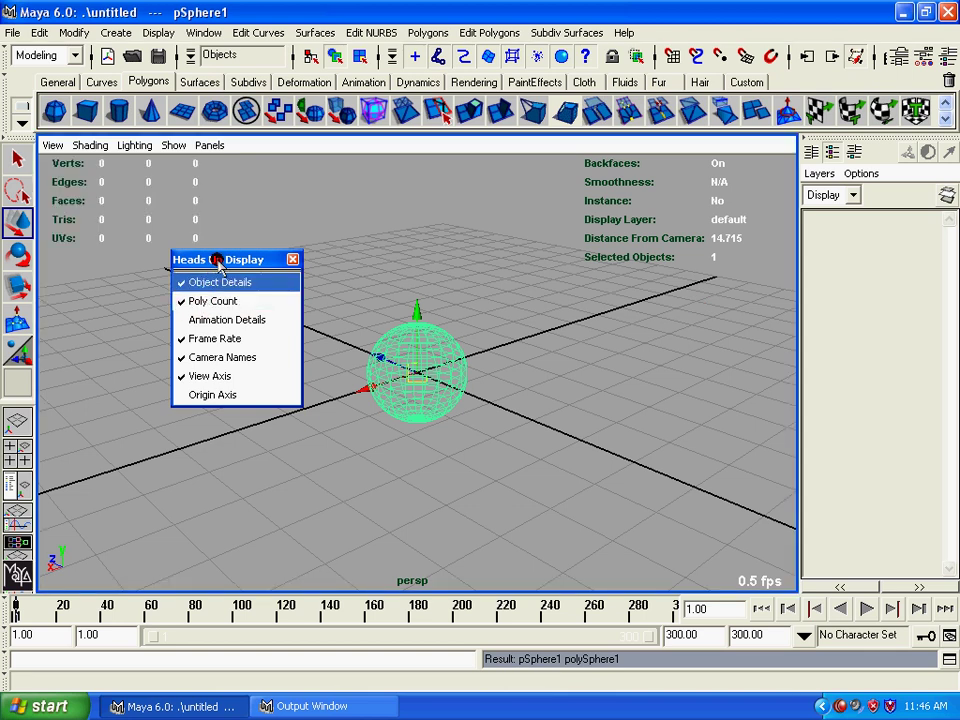
drag(220, 266, 465, 165)
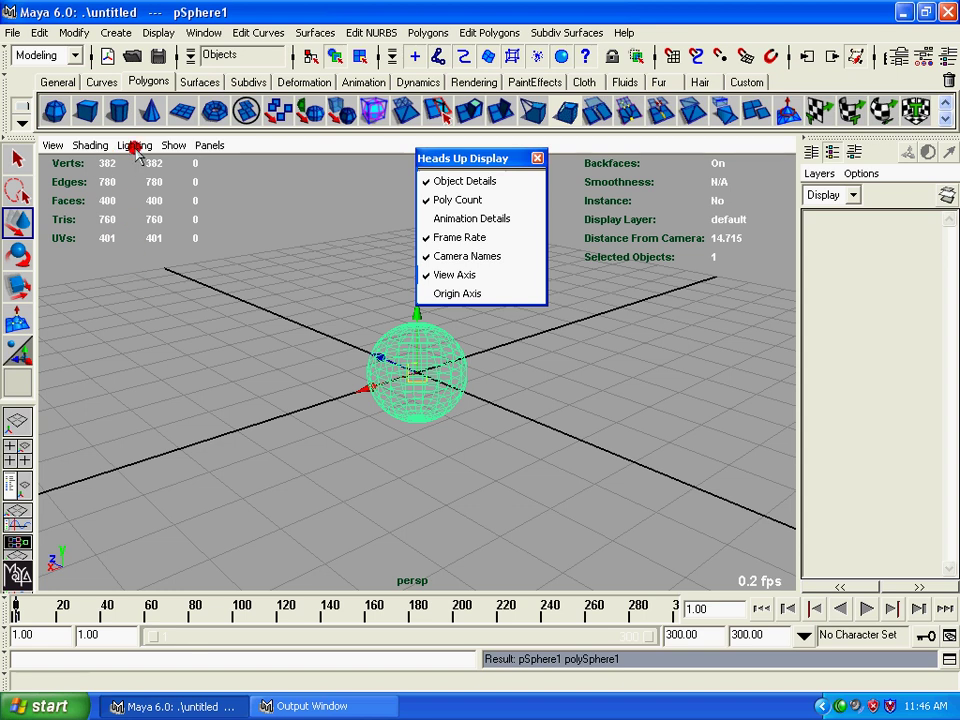
- Switch the sphere to edge selection and pull its top edges out sideways into a tube
right_drag(405, 362, 350, 340)
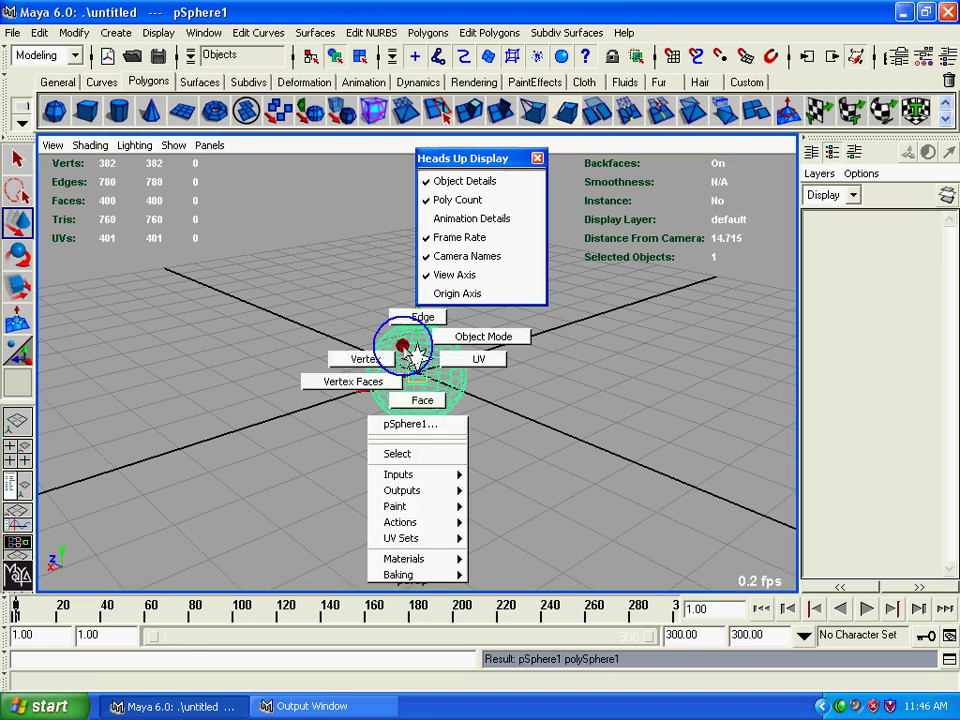
drag(355, 300, 476, 358)
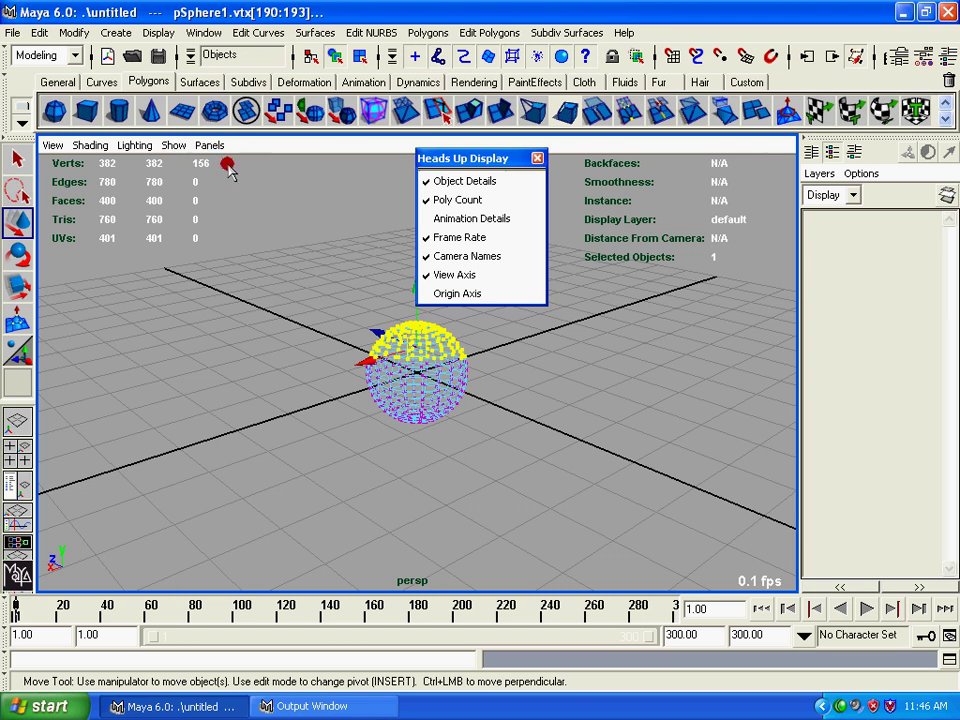
right_drag(392, 352, 366, 347)
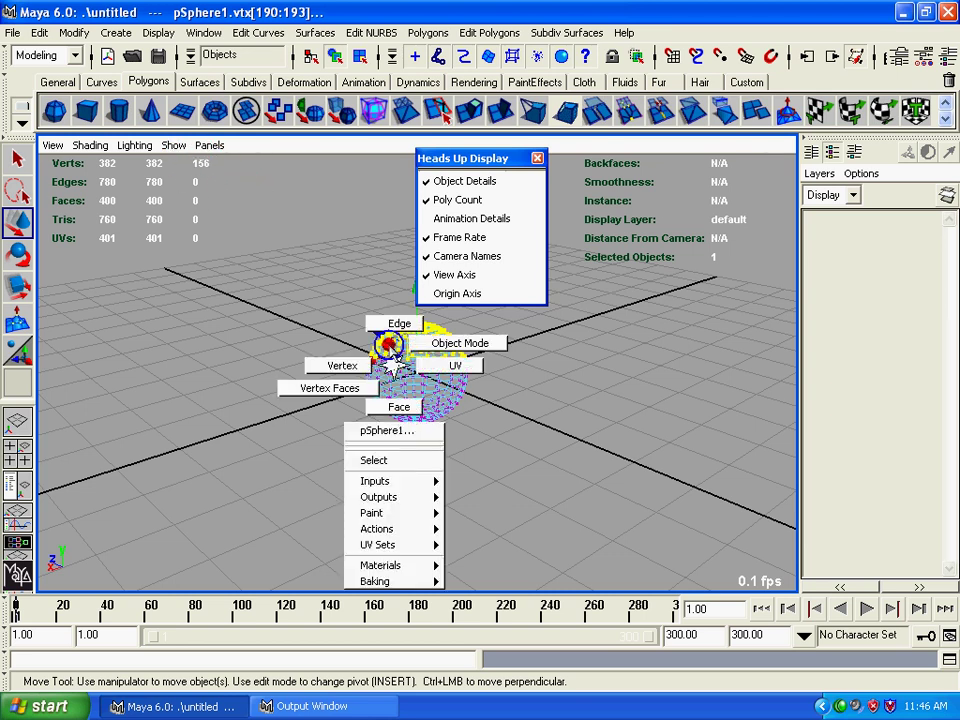
key(ctrl+F10)
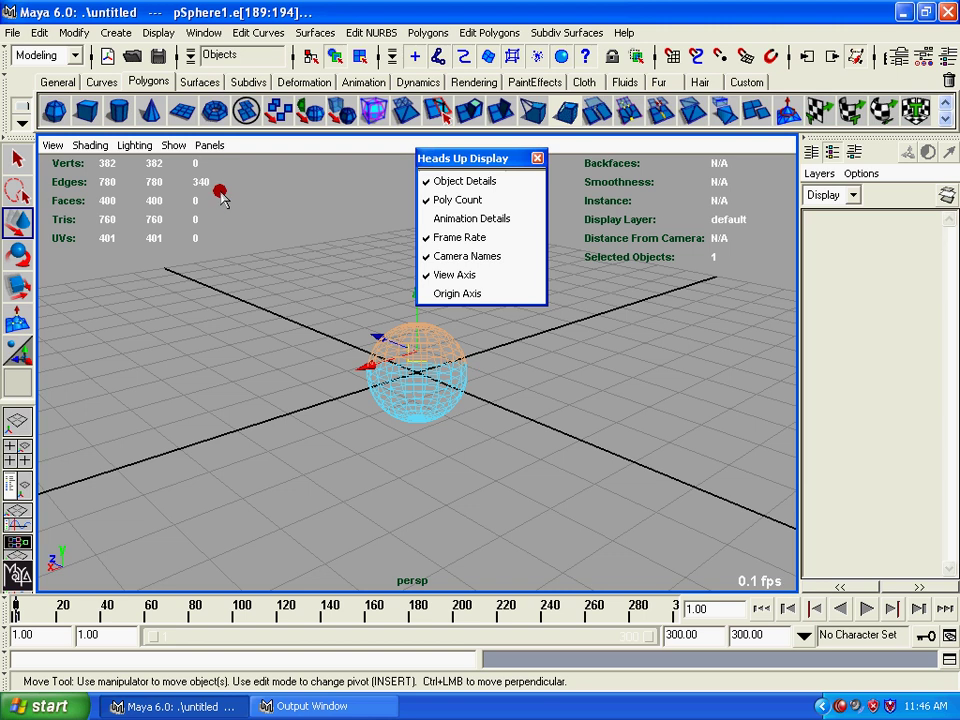
right_drag(422, 370, 420, 410)
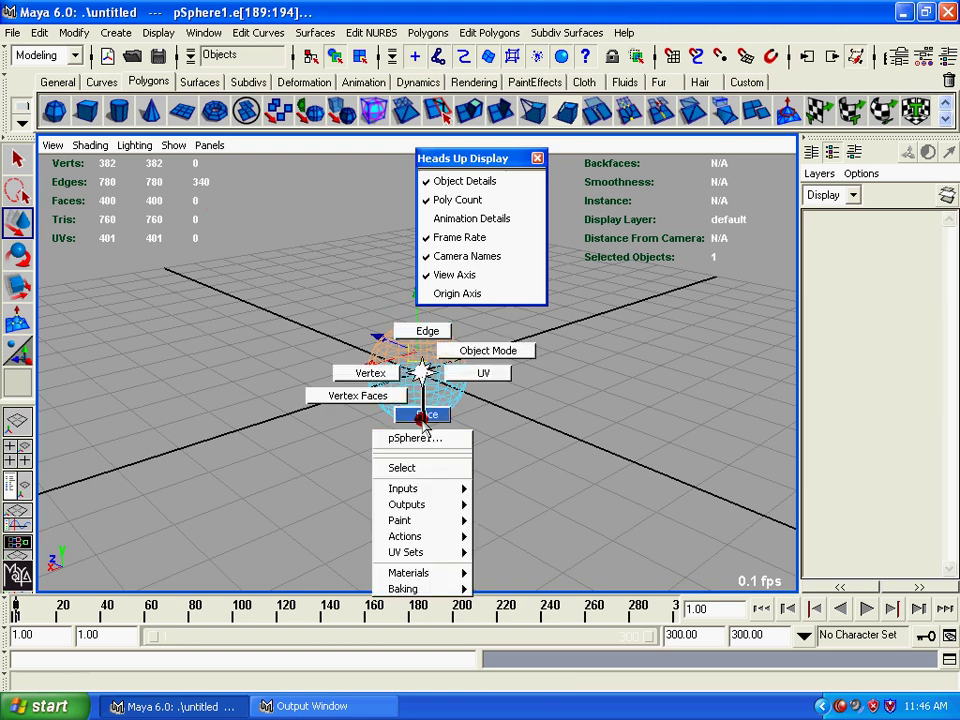
drag(325, 360, 472, 412)
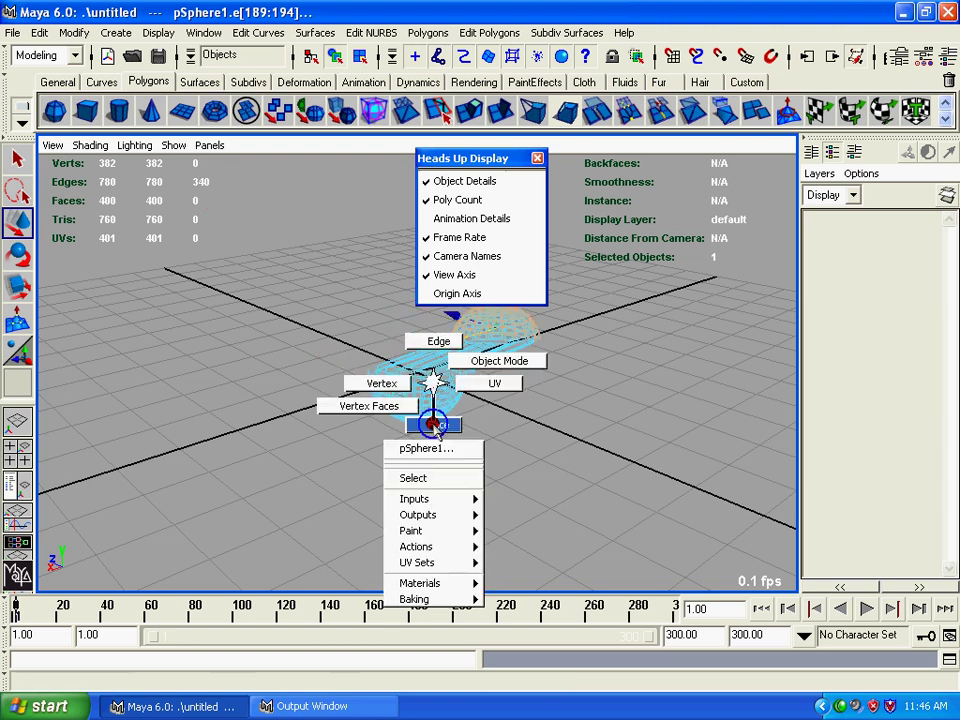
- Try Vertex Faces and Face selection, return to Object Mode, and delete the sphere
right_drag(447, 395, 340, 395)
drag(332, 377, 460, 425)
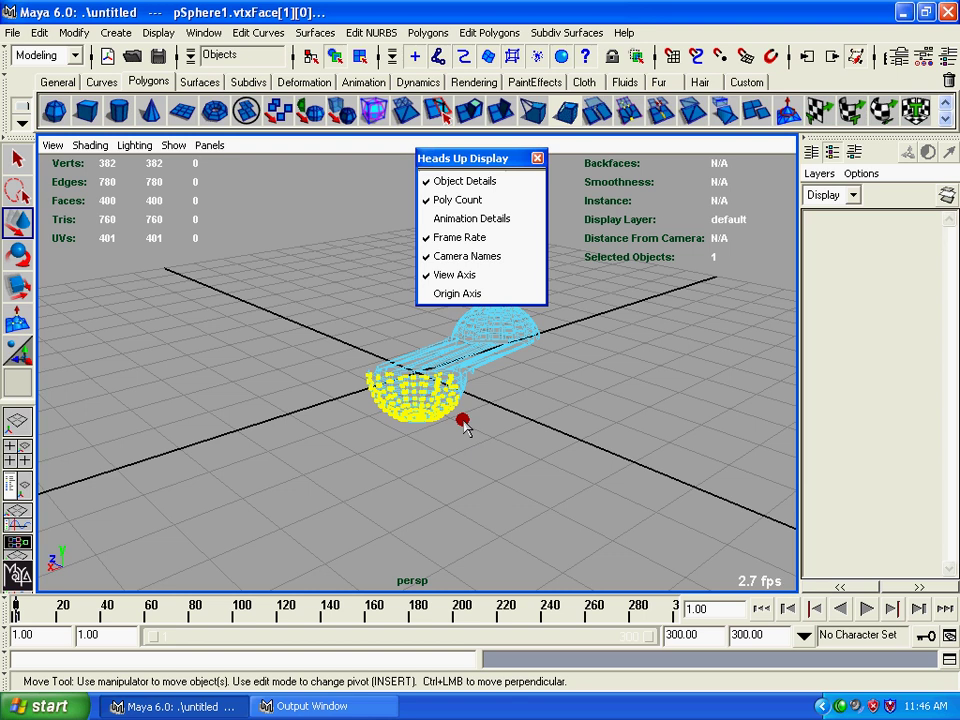
click(424, 384)
right_drag(427, 385, 430, 425)
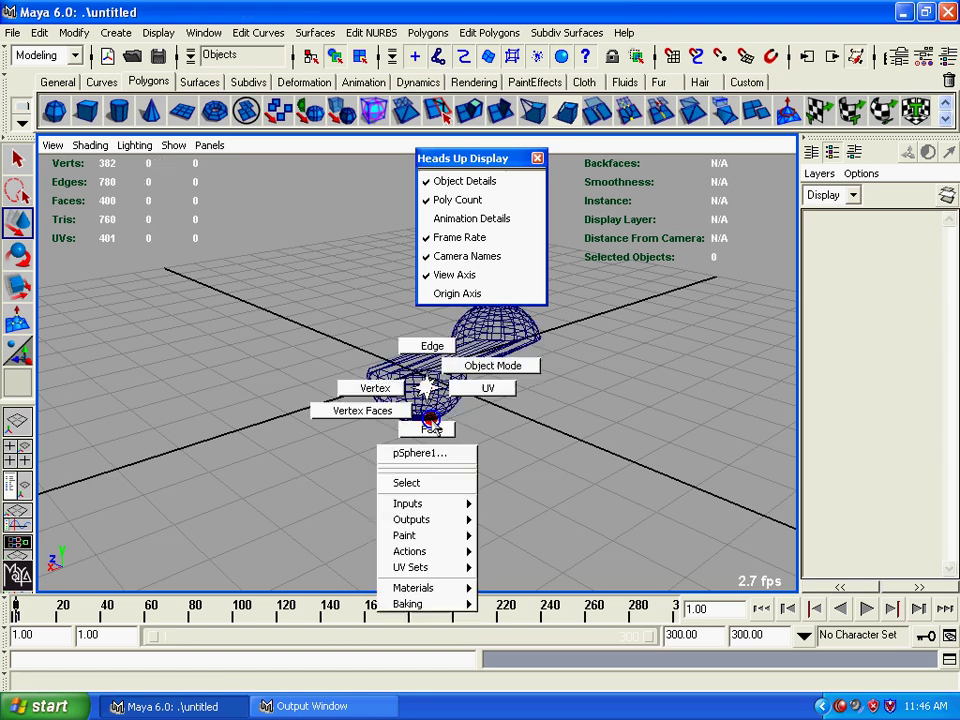
drag(349, 381, 461, 446)
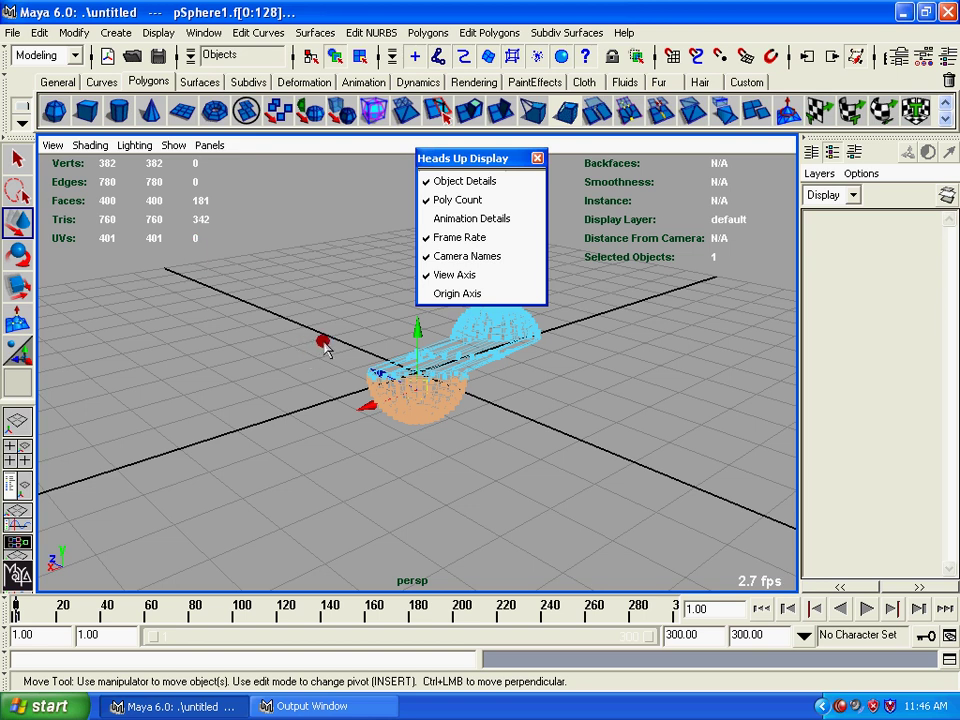
right_drag(408, 360, 437, 360)
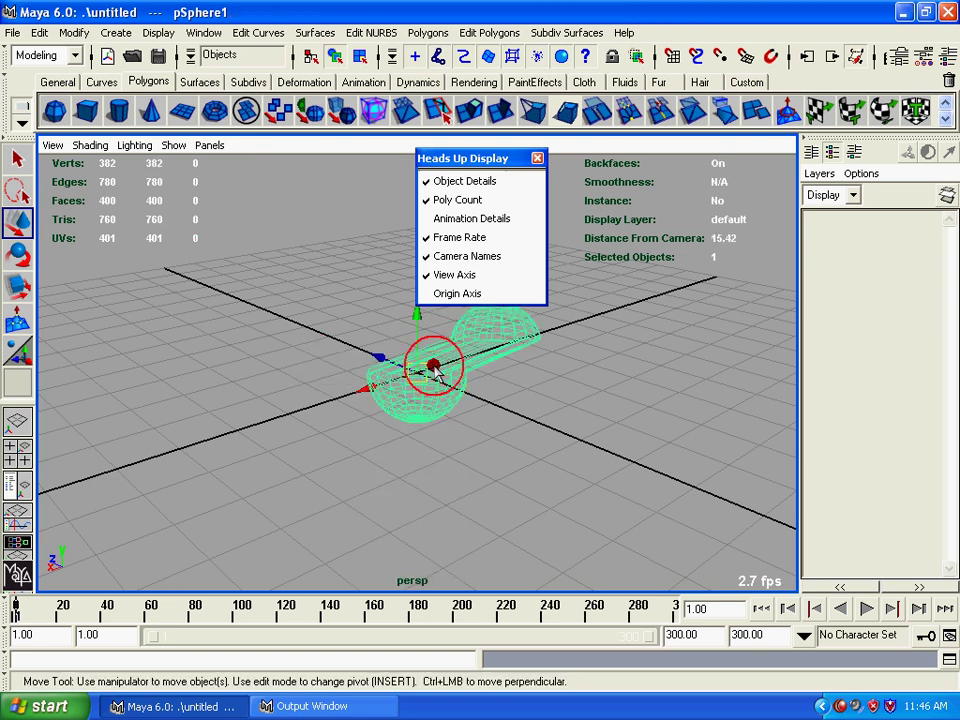
key(Delete)
- Turn off the Poly Count, Object Details, Animation Details, Frame Rate and Camera Names readouts
click(452, 200)
click(444, 183)
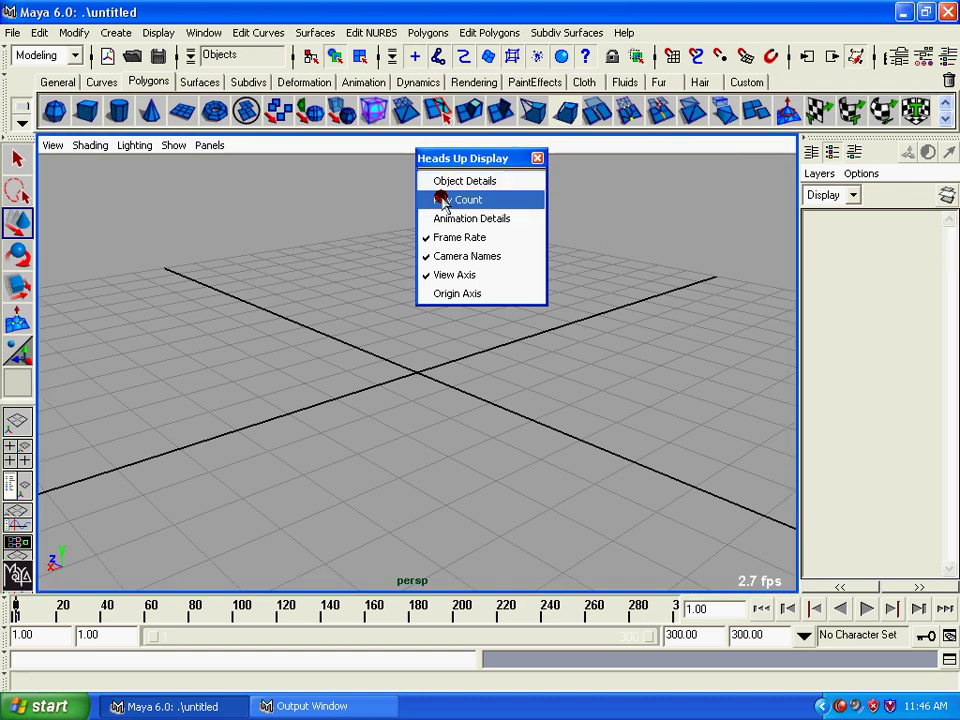
click(453, 219)
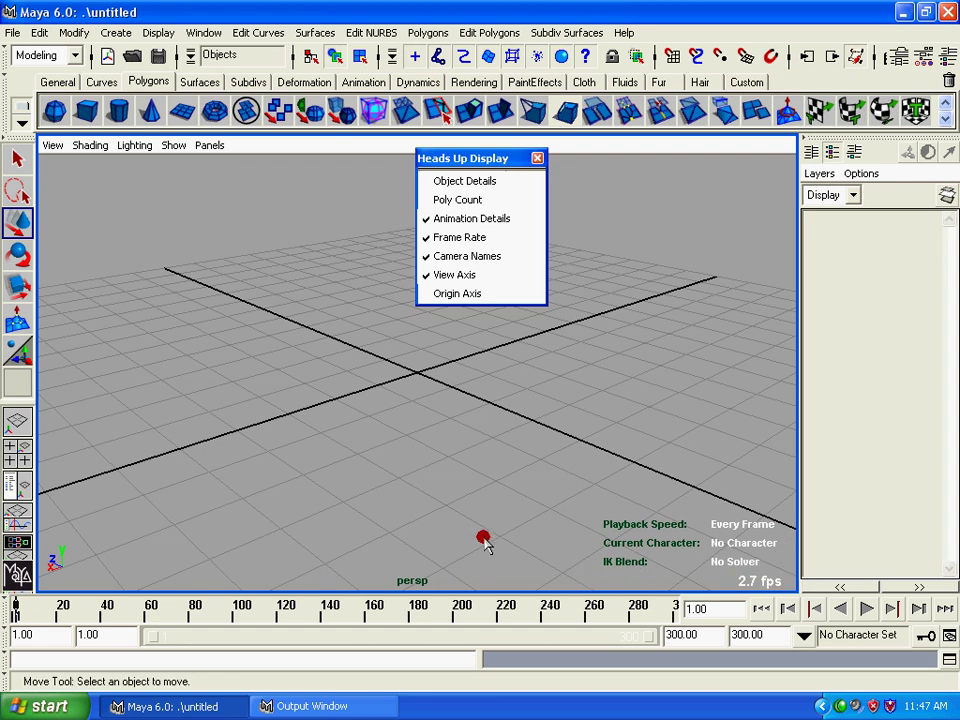
click(441, 228)
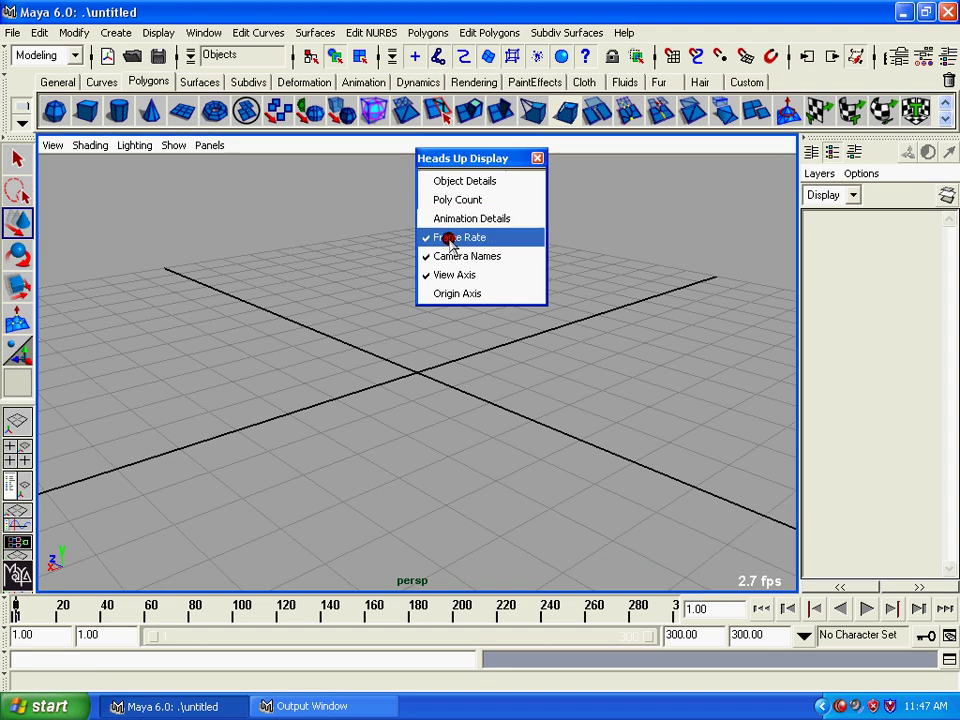
click(449, 241)
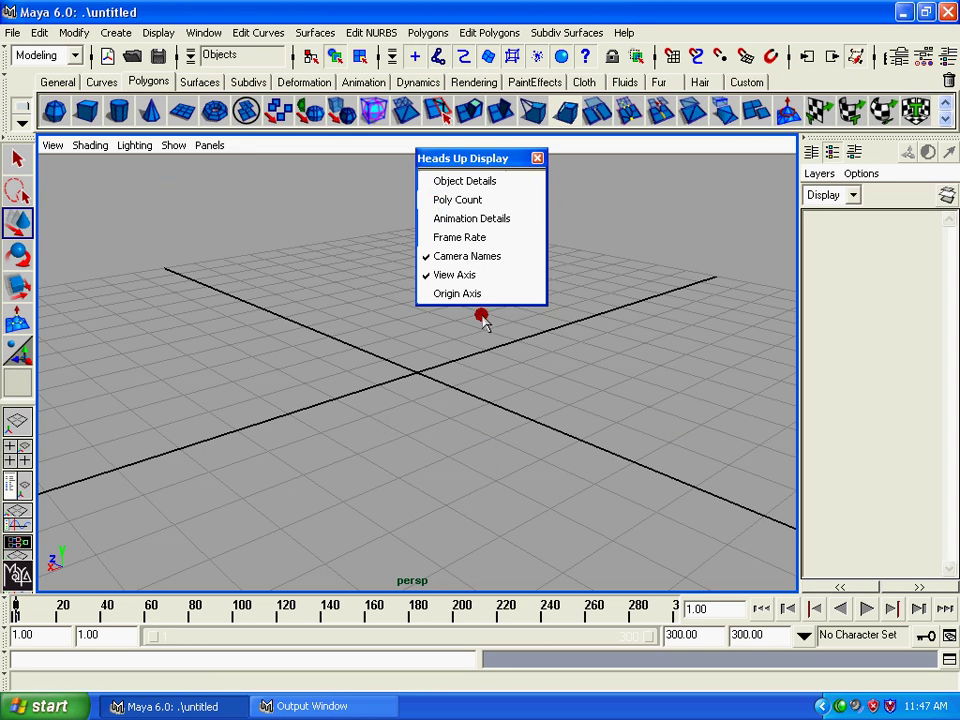
click(517, 260)
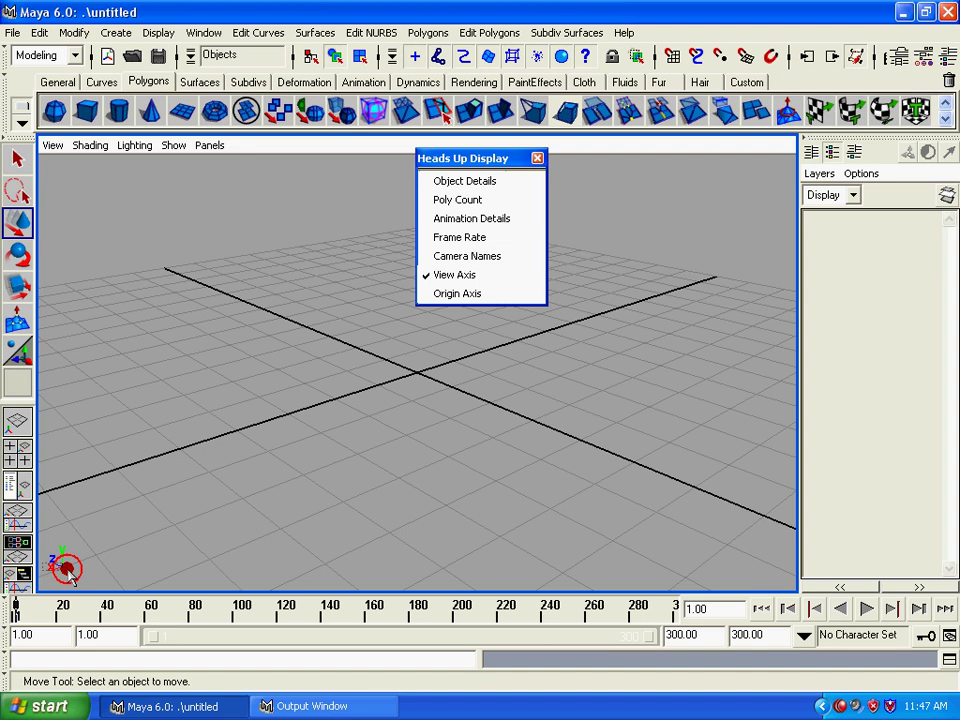
drag(42, 522, 44, 522)
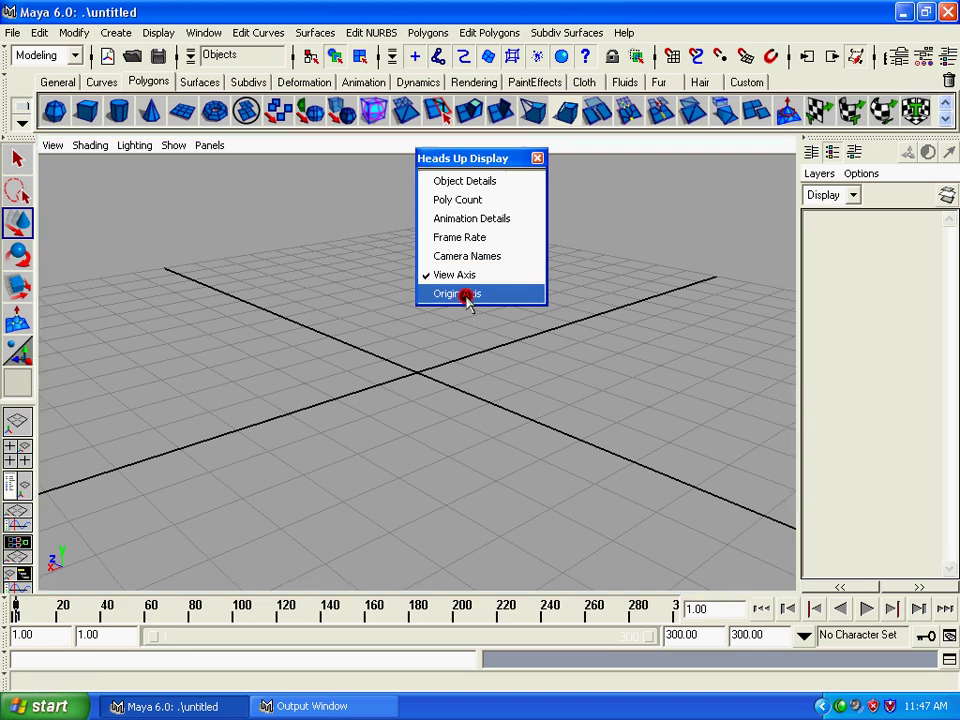
- Briefly show the Origin Axis, turn it back off, and close the Heads Up Display window
click(467, 296)
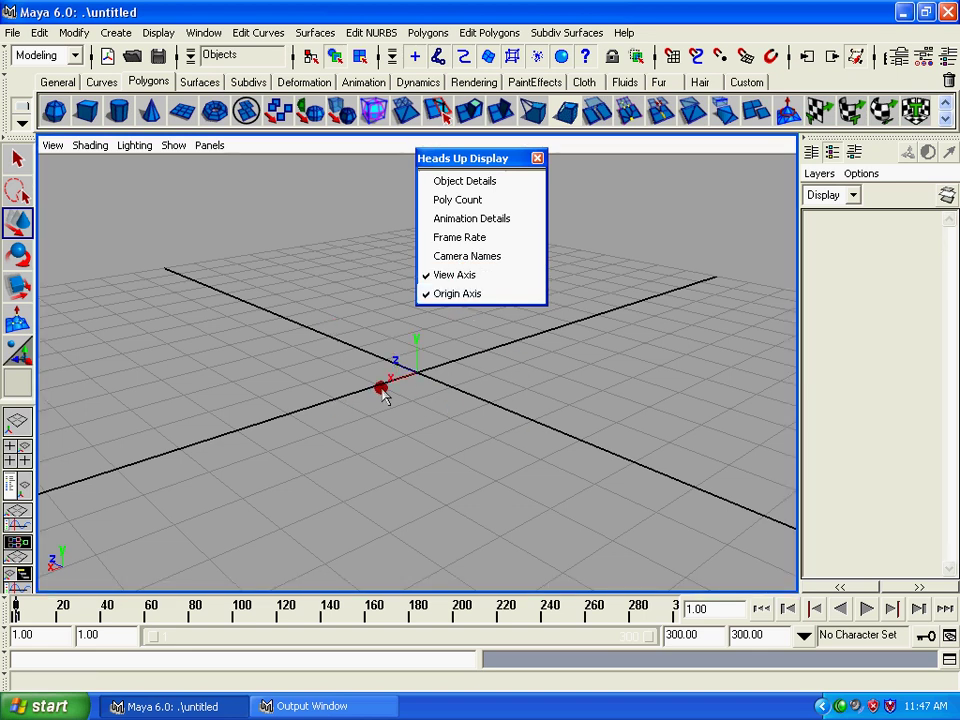
drag(385, 395, 416, 358)
drag(393, 398, 361, 370)
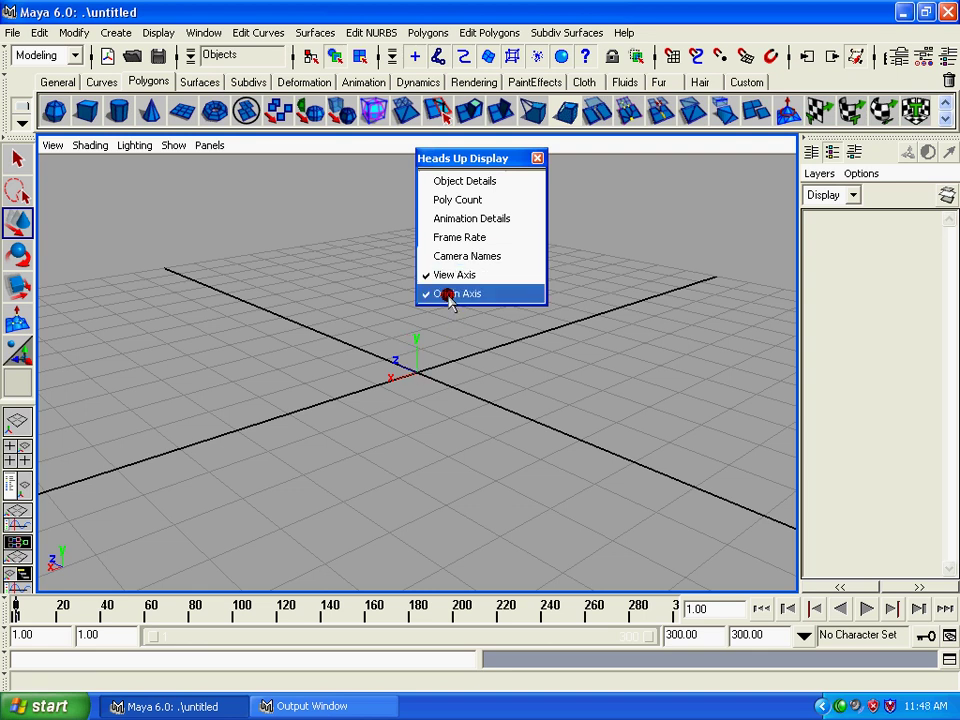
click(446, 294)
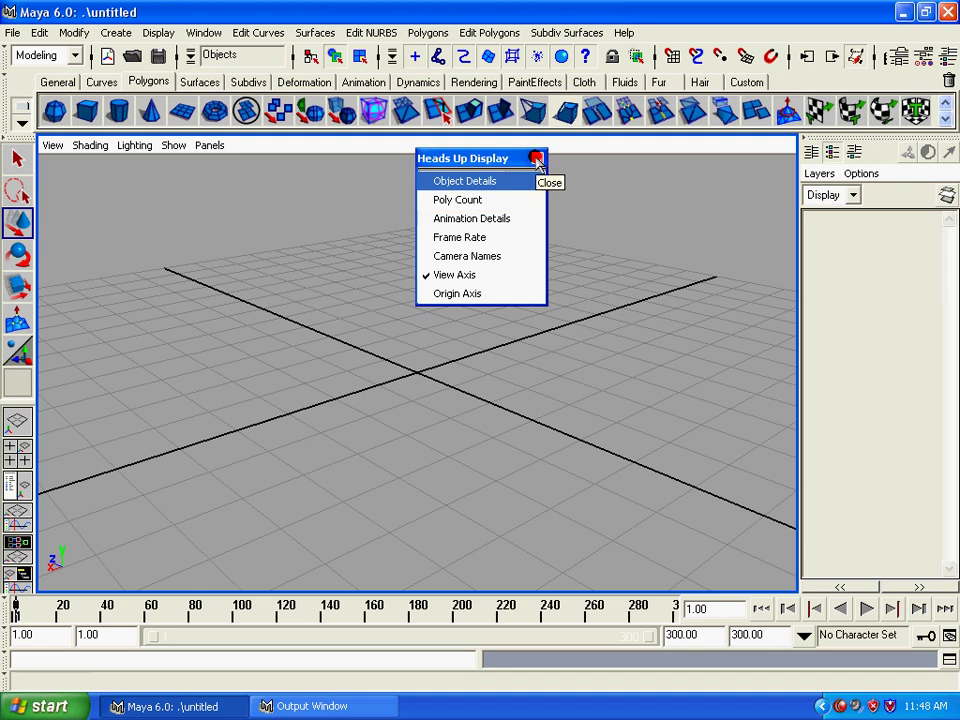
click(537, 158)
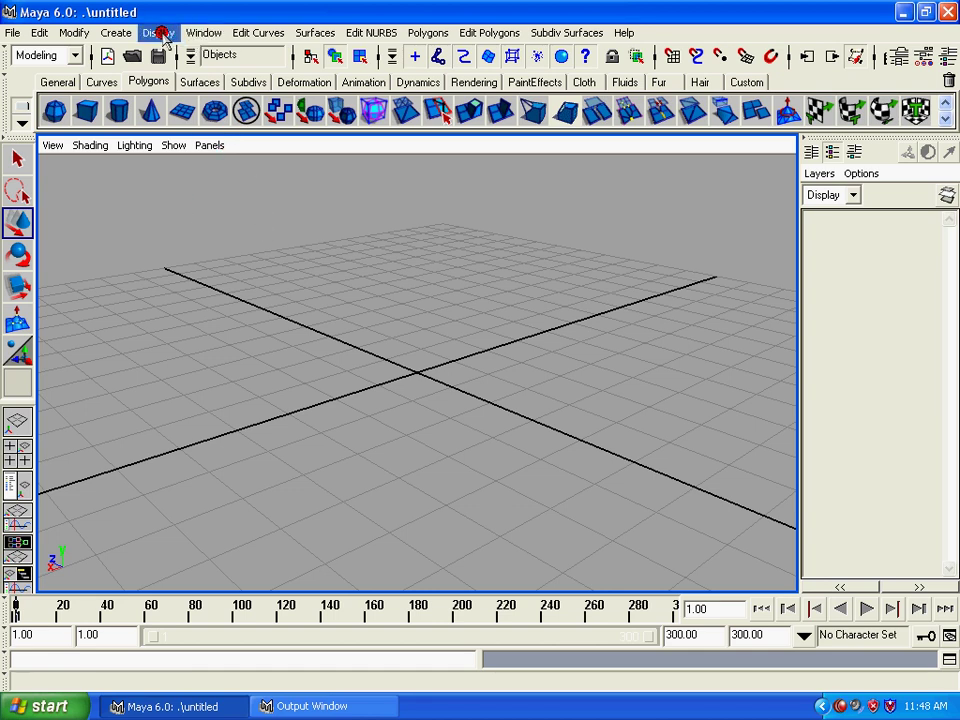
- In Grid Options, use Edit > Reset Settings and apply the default grid values
click(162, 33)
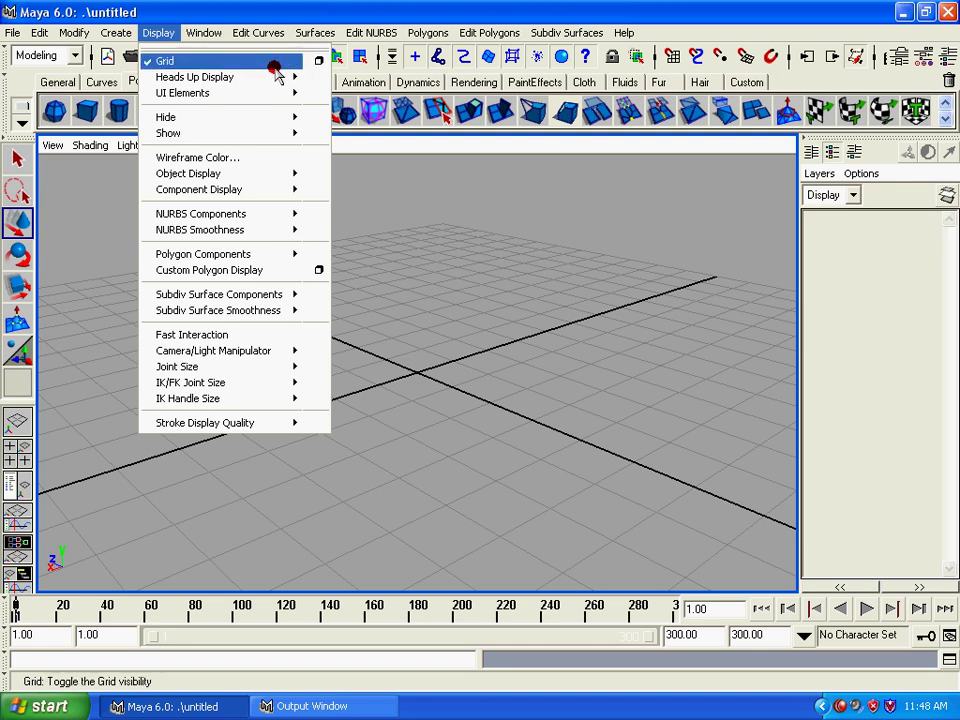
click(319, 61)
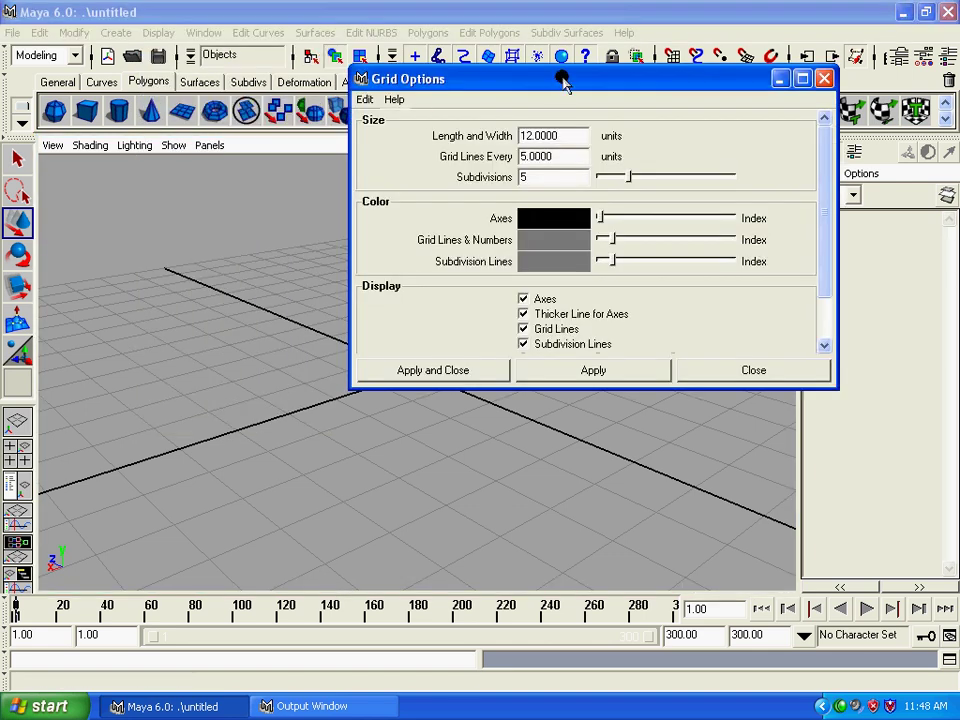
drag(561, 79, 630, 82)
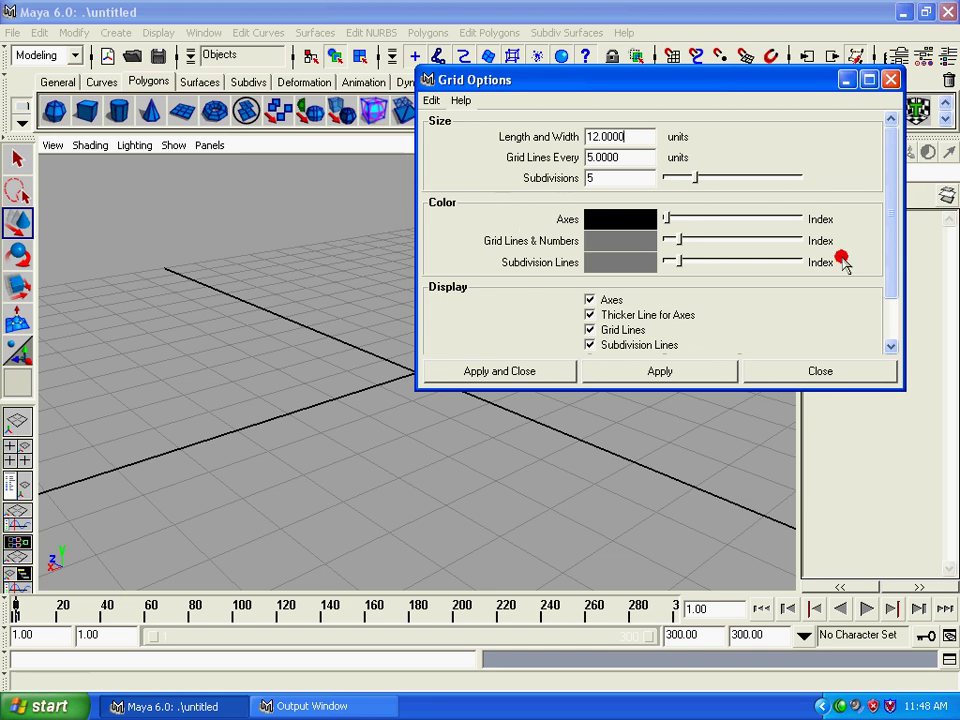
scroll(880, 250, down, 3)
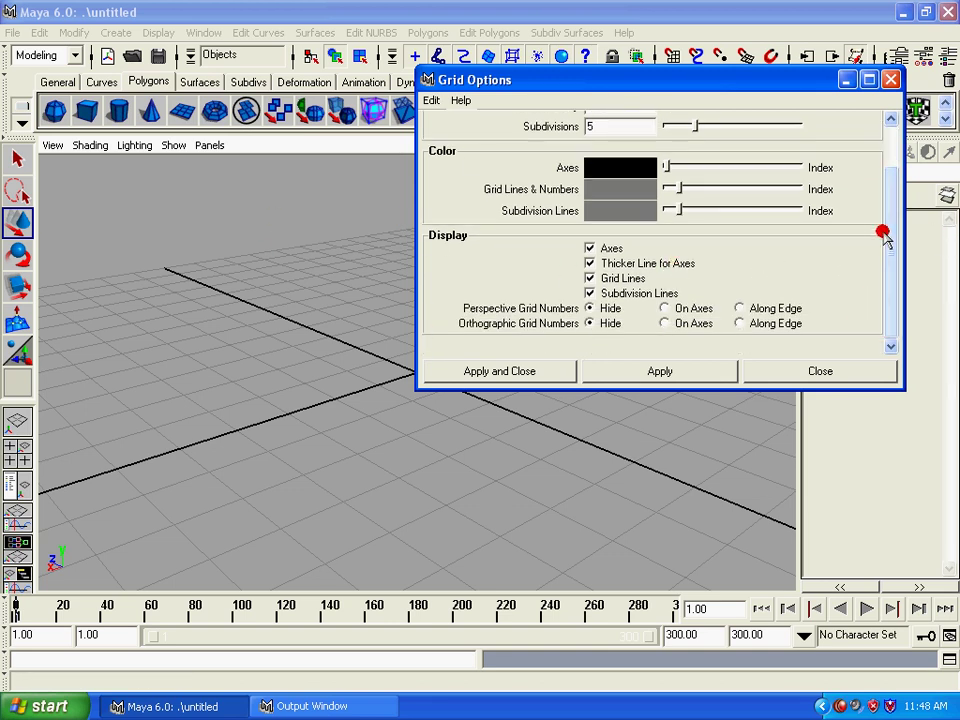
scroll(893, 163, up, 2)
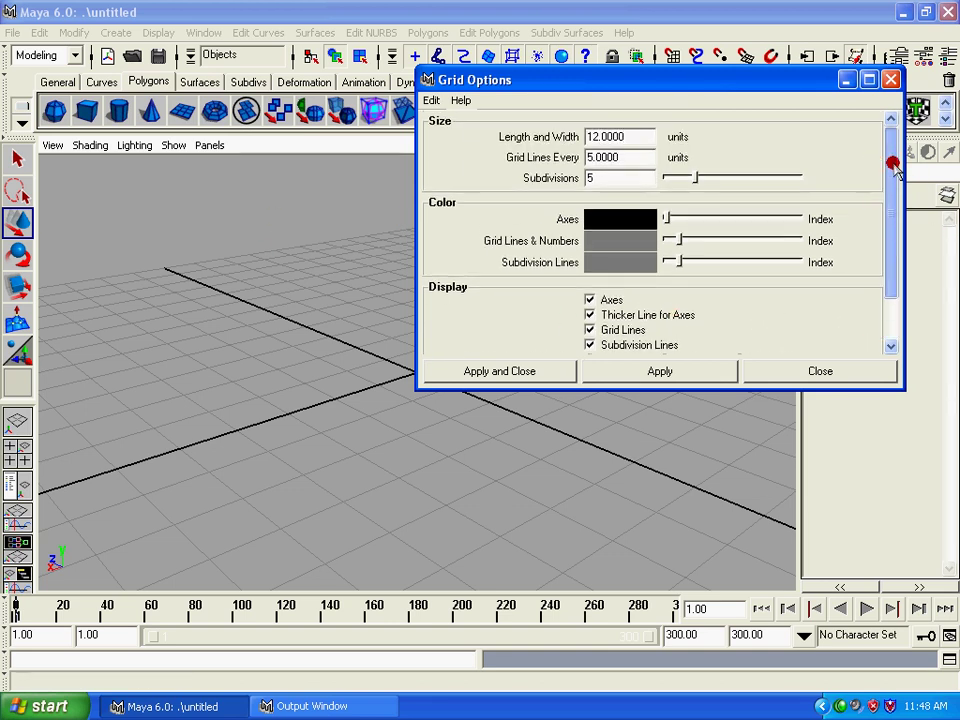
click(433, 101)
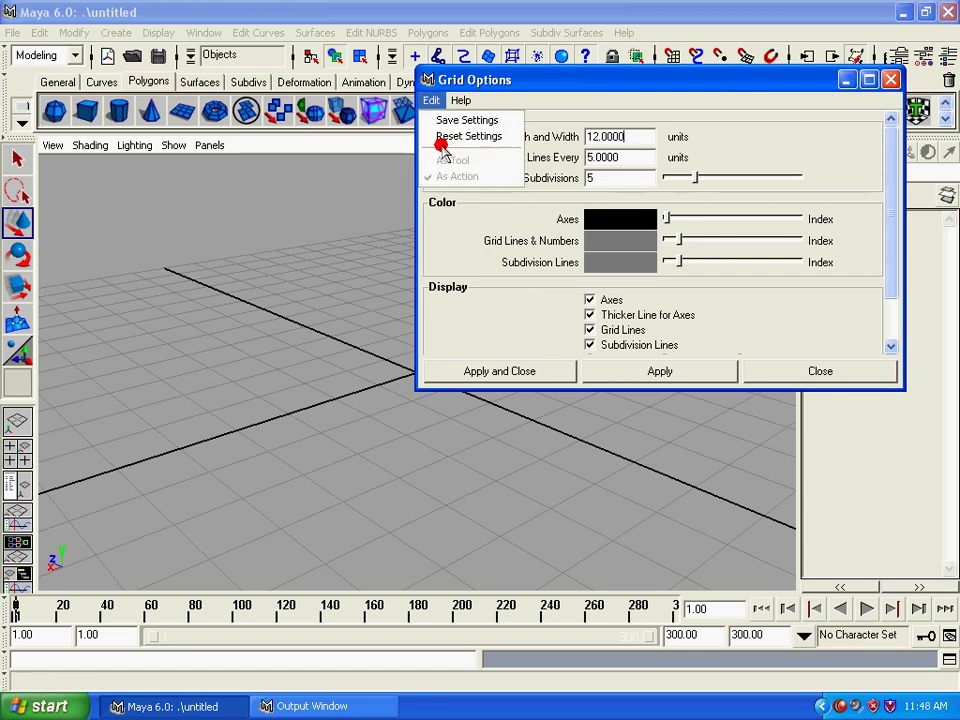
click(460, 136)
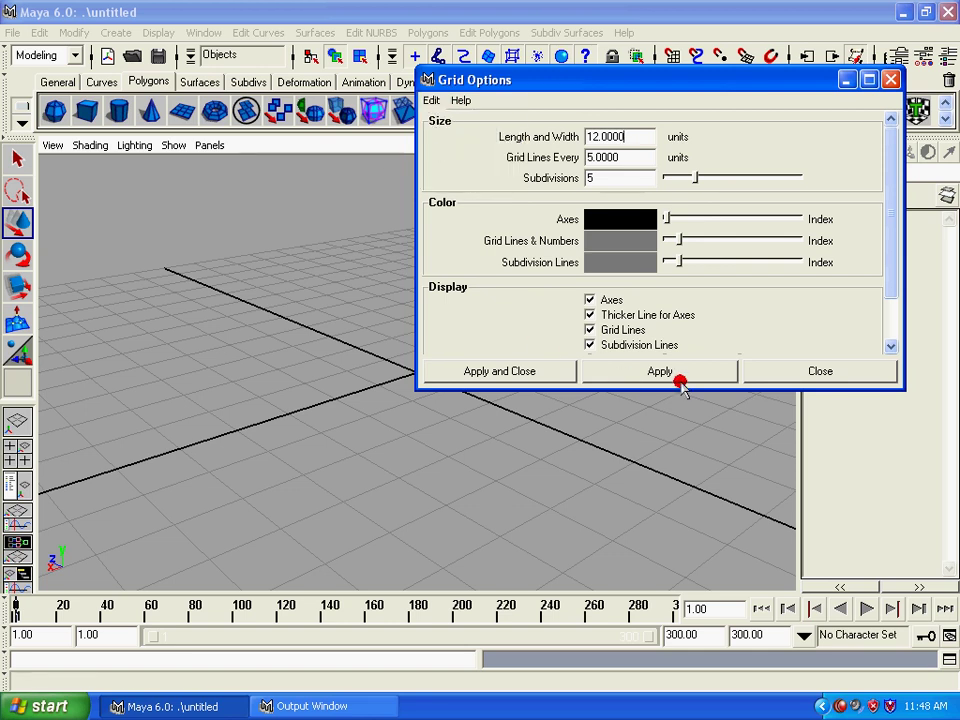
click(789, 367)
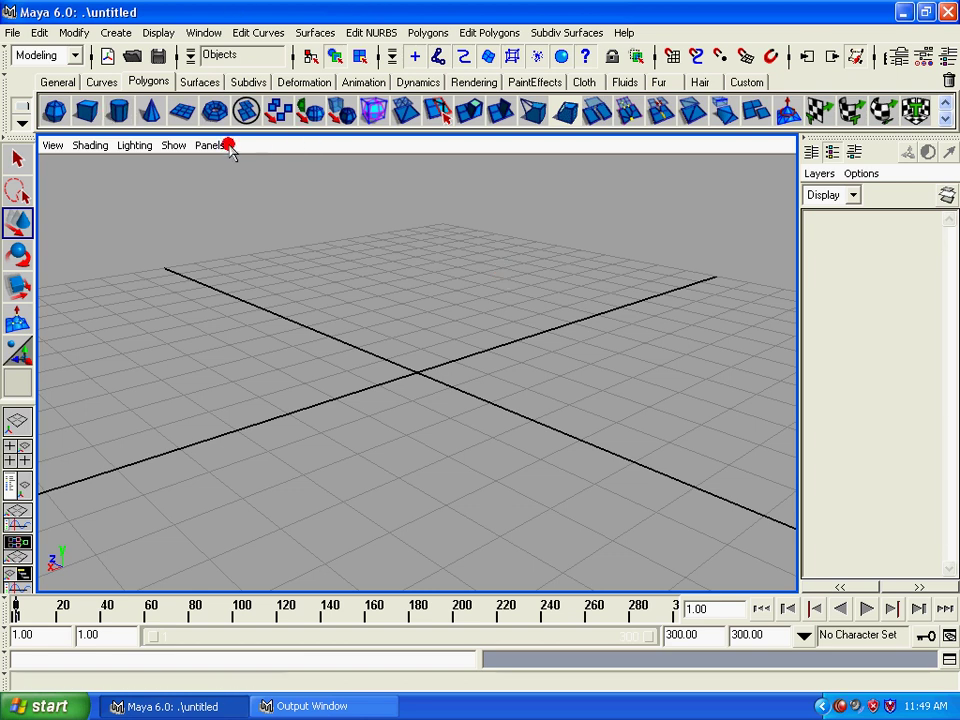
- Tumble the perspective camera to a lower angle over the grid, then track it sideways
click(57, 82)
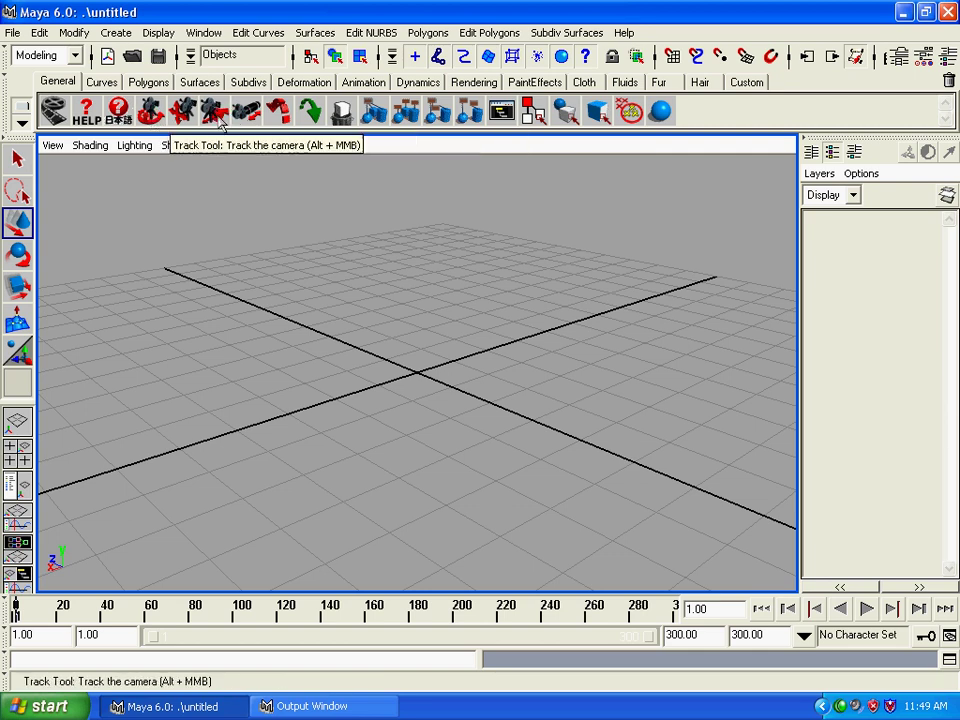
click(149, 112)
mouse_move(400, 379)
mouse_down()
mouse_move(255, 364)
mouse_move(618, 370)
mouse_move(300, 377)
mouse_move(246, 362)
mouse_move(521, 371)
mouse_move(493, 383)
mouse_move(283, 366)
mouse_move(353, 370)
mouse_up()
mouse_move(443, 370)
mouse_down()
mouse_move(519, 369)
mouse_move(387, 372)
mouse_move(434, 370)
mouse_up()
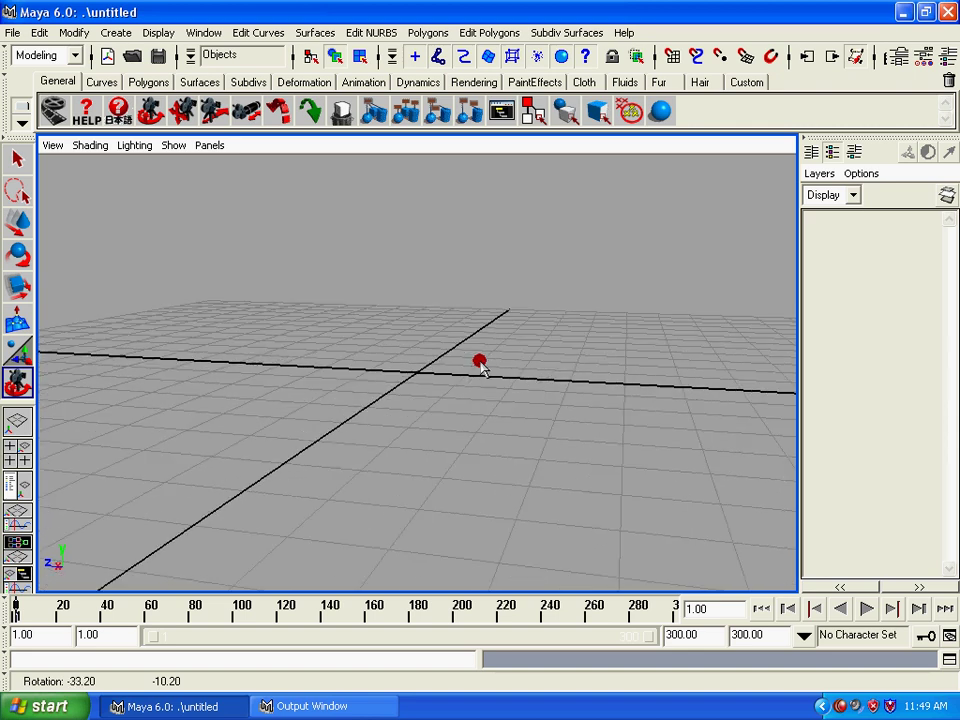
mouse_move(379, 386)
mouse_down()
mouse_move(532, 396)
mouse_move(356, 390)
mouse_move(489, 416)
mouse_move(551, 369)
mouse_move(411, 422)
mouse_move(235, 427)
mouse_move(401, 407)
mouse_move(345, 405)
mouse_move(330, 357)
mouse_up()
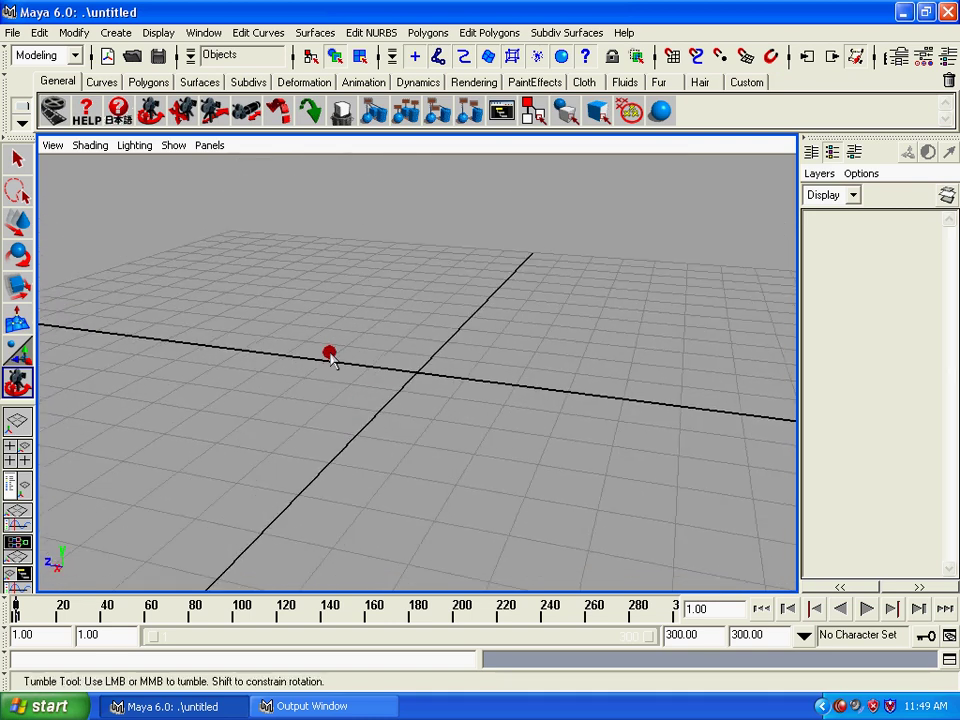
click(181, 110)
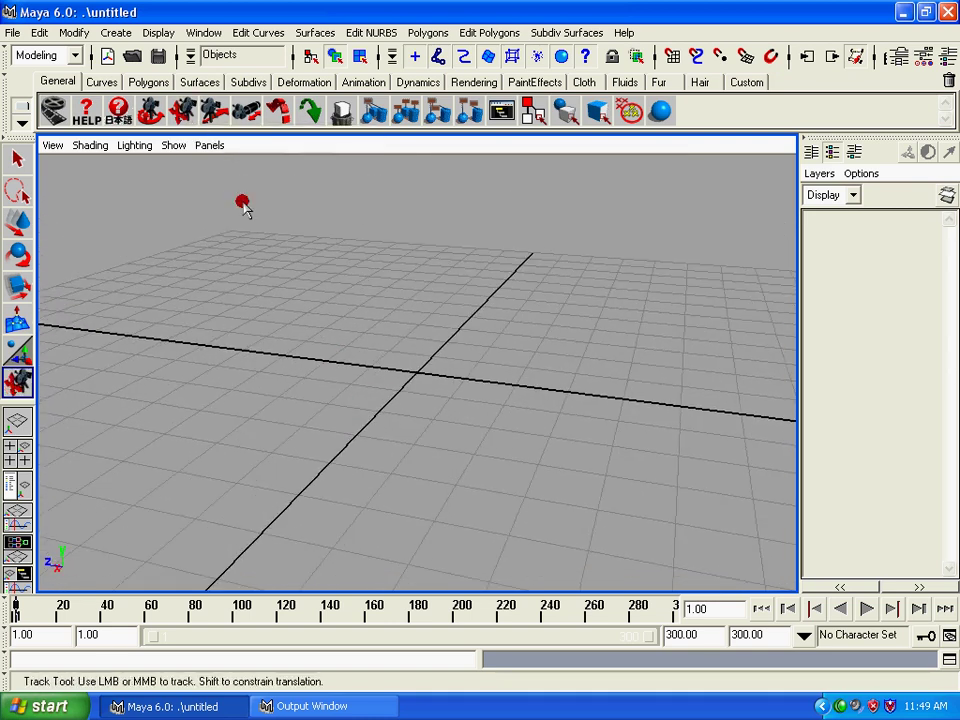
mouse_move(328, 430)
mouse_down()
mouse_move(289, 375)
mouse_move(377, 272)
mouse_move(585, 334)
mouse_move(535, 450)
mouse_move(214, 424)
mouse_move(214, 279)
mouse_move(508, 242)
mouse_move(530, 478)
mouse_move(238, 366)
mouse_move(521, 231)
mouse_move(506, 471)
mouse_move(250, 258)
mouse_move(390, 373)
mouse_move(364, 332)
mouse_up()
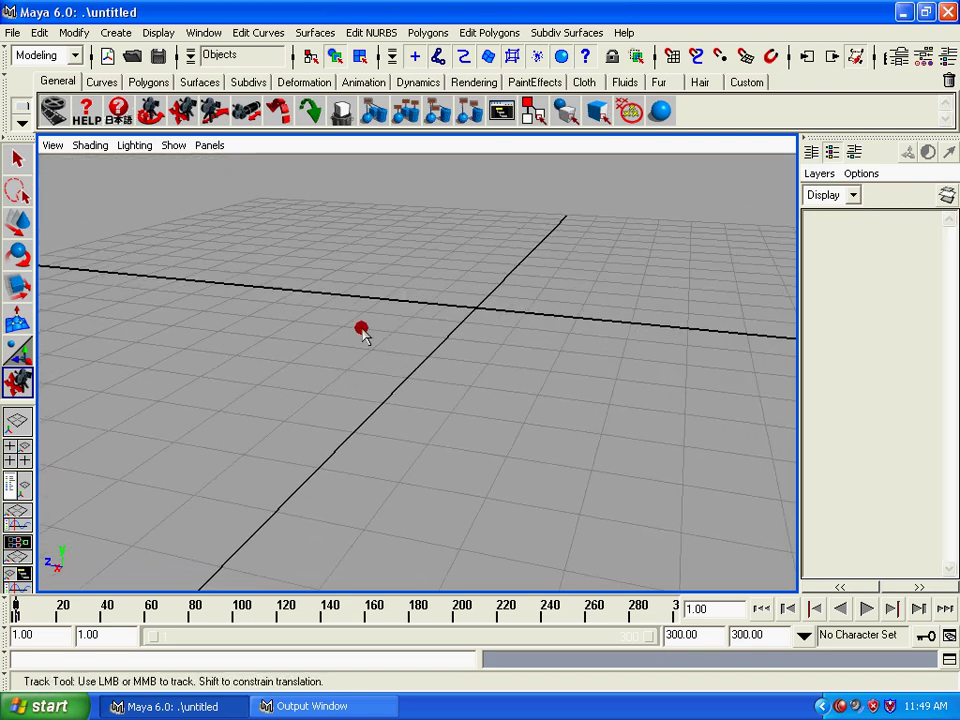
- Dolly the perspective camera toward the grid, then pan the view across it
click(216, 112)
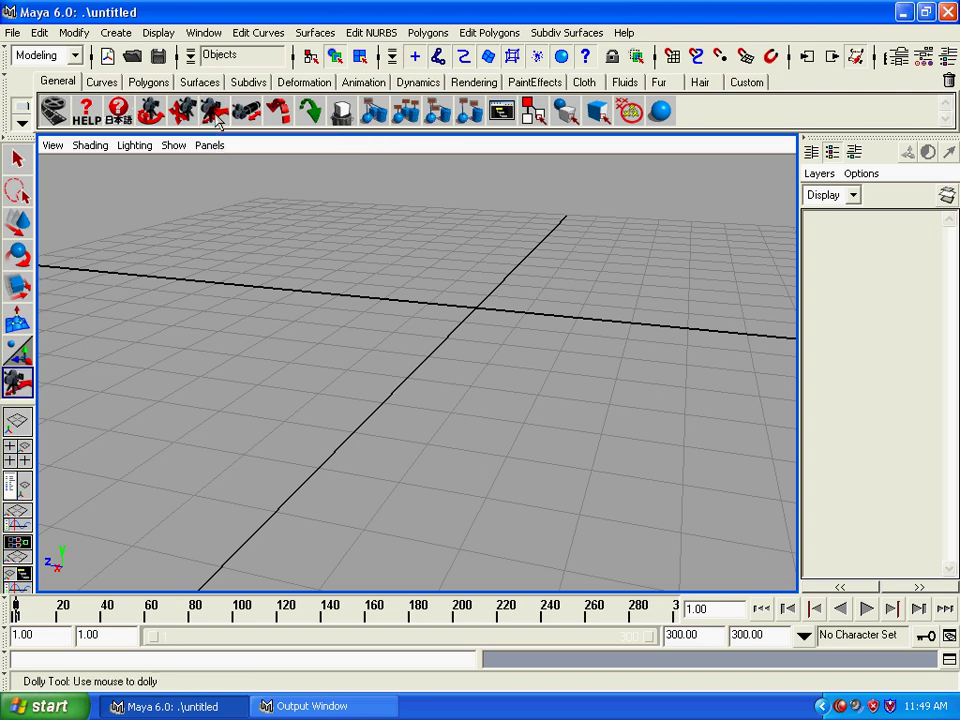
mouse_move(413, 365)
mouse_down()
mouse_move(351, 491)
mouse_move(546, 165)
mouse_move(372, 480)
mouse_move(482, 268)
mouse_move(435, 360)
mouse_move(533, 259)
mouse_up()
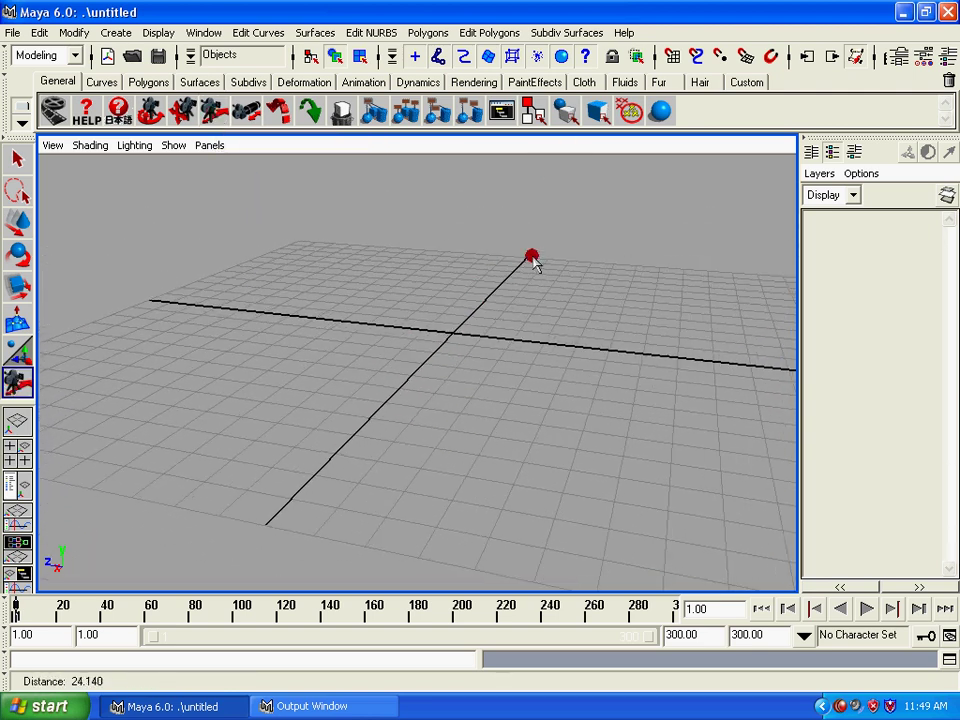
mouse_move(403, 418)
mouse_down()
mouse_move(330, 536)
mouse_move(405, 341)
mouse_move(384, 403)
mouse_move(505, 247)
mouse_move(461, 349)
mouse_move(285, 171)
mouse_up()
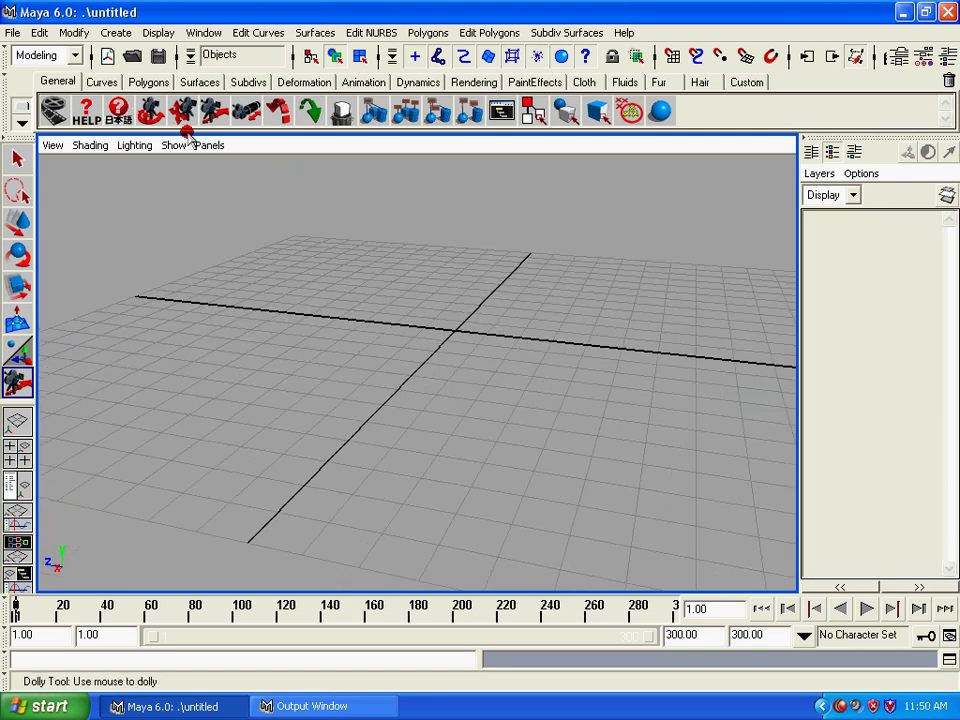
click(140, 100)
mouse_move(340, 400)
mouse_down()
mouse_move(392, 443)
mouse_move(343, 313)
mouse_move(634, 356)
mouse_move(208, 474)
mouse_move(478, 298)
mouse_move(317, 471)
mouse_move(129, 193)
mouse_move(328, 422)
mouse_move(521, 418)
mouse_move(263, 425)
mouse_move(388, 420)
mouse_move(381, 435)
mouse_move(178, 171)
mouse_up()
- Dolly the camera closer to the grid and zoom the lens in on it
click(150, 110)
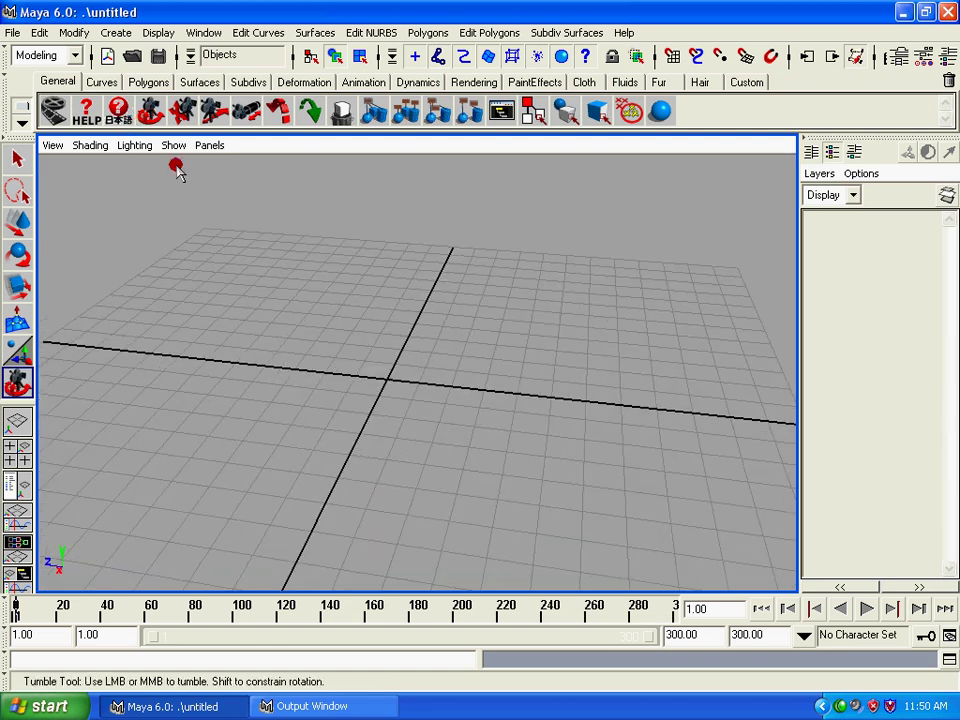
click(212, 112)
mouse_move(354, 336)
mouse_down()
mouse_move(386, 437)
mouse_move(368, 231)
mouse_move(364, 381)
mouse_move(368, 315)
mouse_move(380, 392)
mouse_up()
click(245, 111)
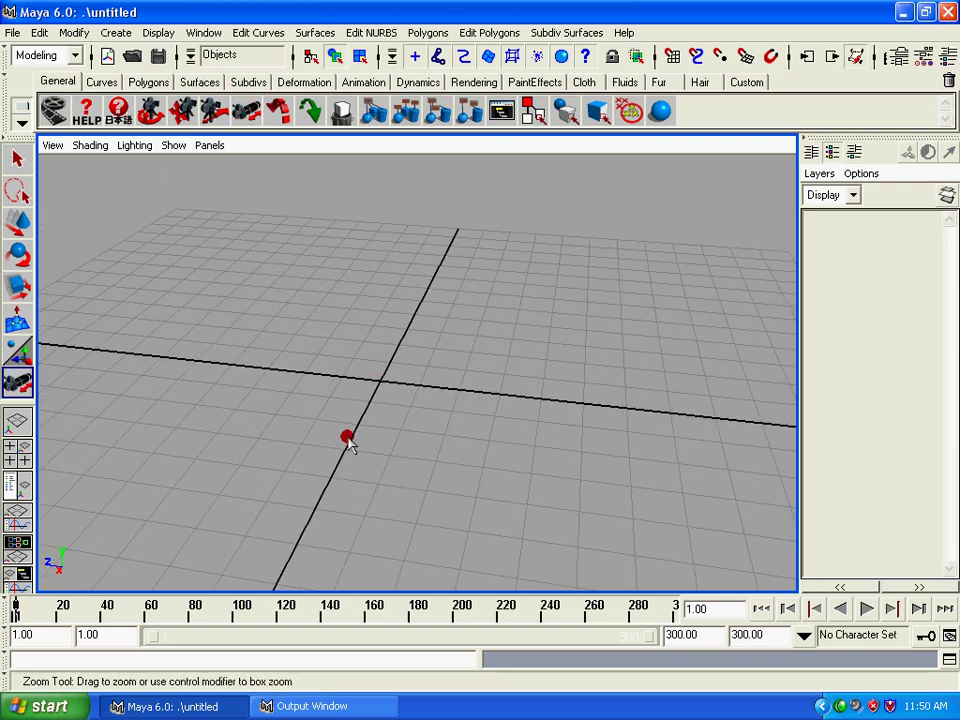
mouse_move(347, 439)
mouse_down()
mouse_move(360, 325)
mouse_move(467, 504)
mouse_move(362, 222)
mouse_move(484, 463)
mouse_move(354, 210)
mouse_move(381, 279)
mouse_move(343, 227)
mouse_move(388, 349)
mouse_move(305, 235)
mouse_move(309, 369)
mouse_move(294, 403)
mouse_move(296, 328)
mouse_up()
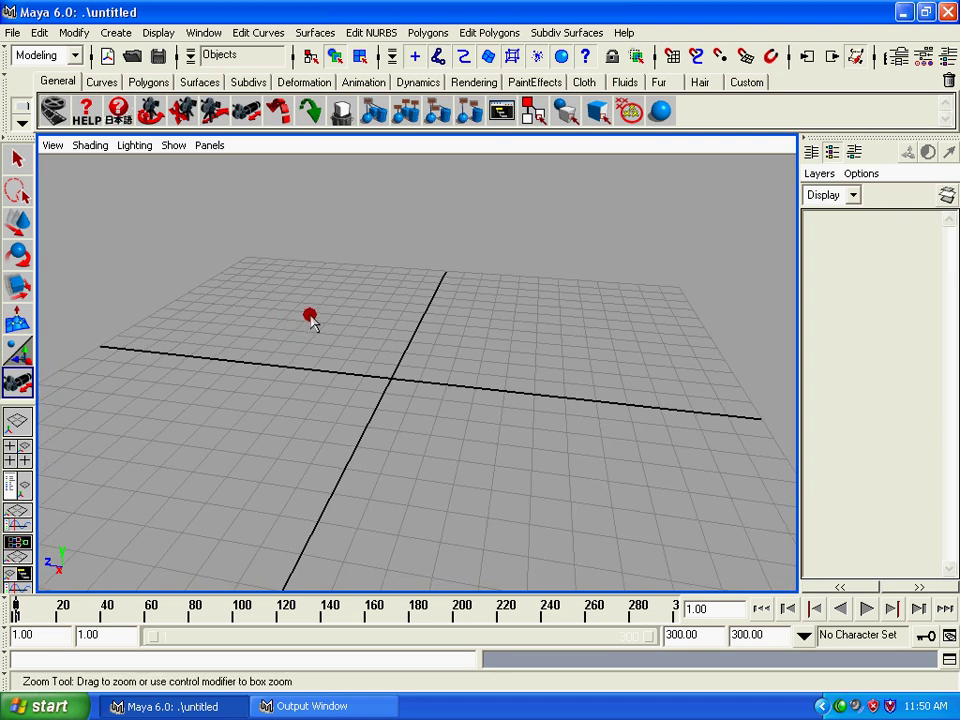
- Return to the Select tool for plain object selection
click(133, 146)
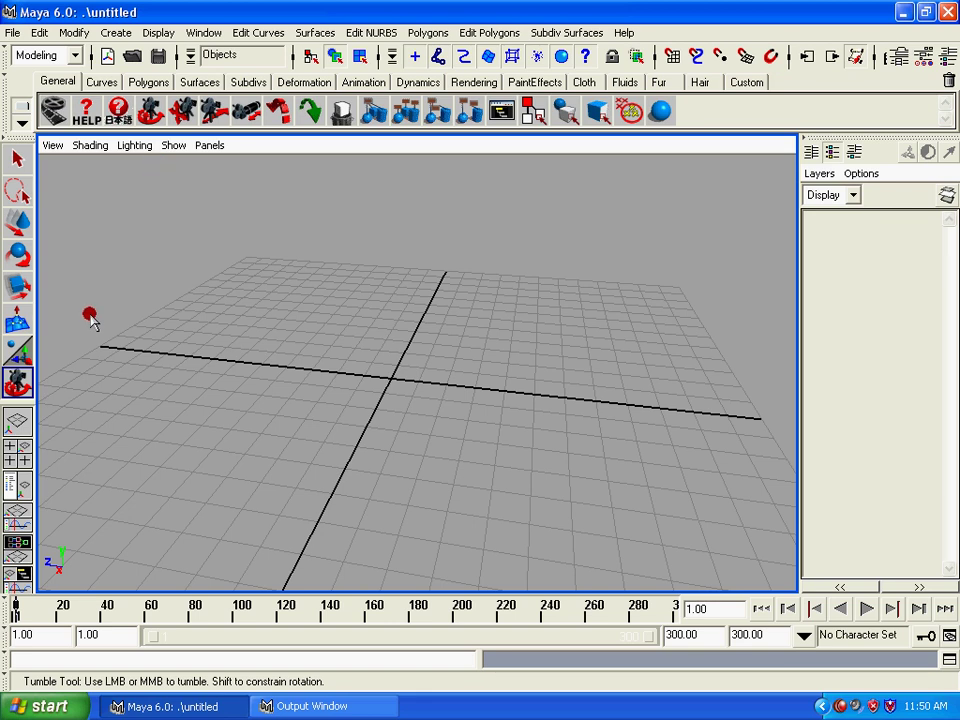
click(18, 158)
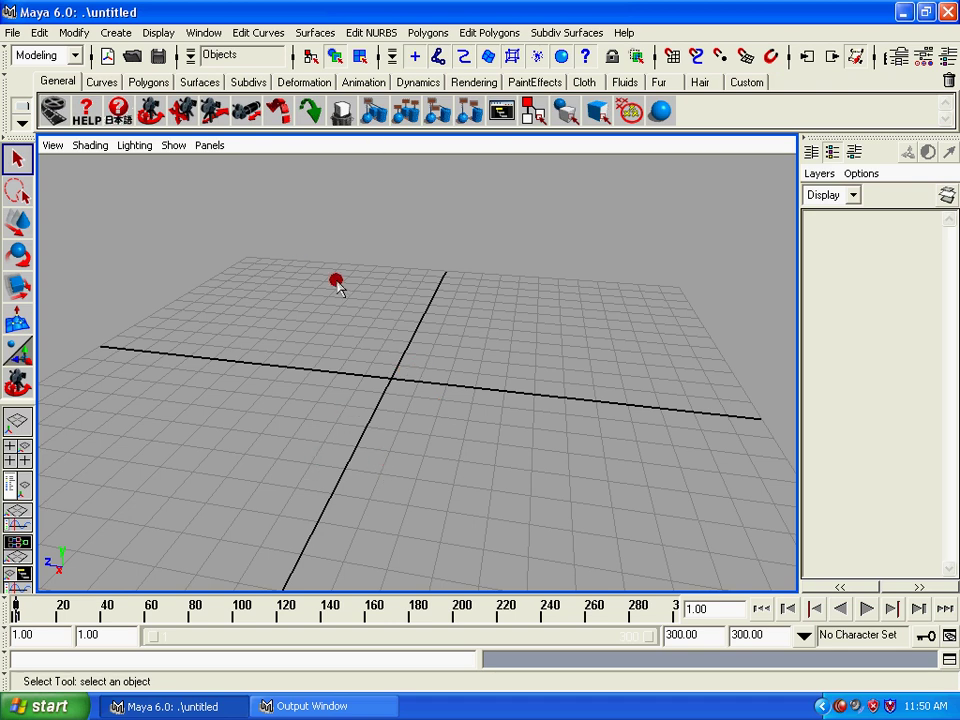
scroll(330, 314, down, 3)
- Activate the Scale tool with R, then orbit, pan and dolly the perspective view
key(r)
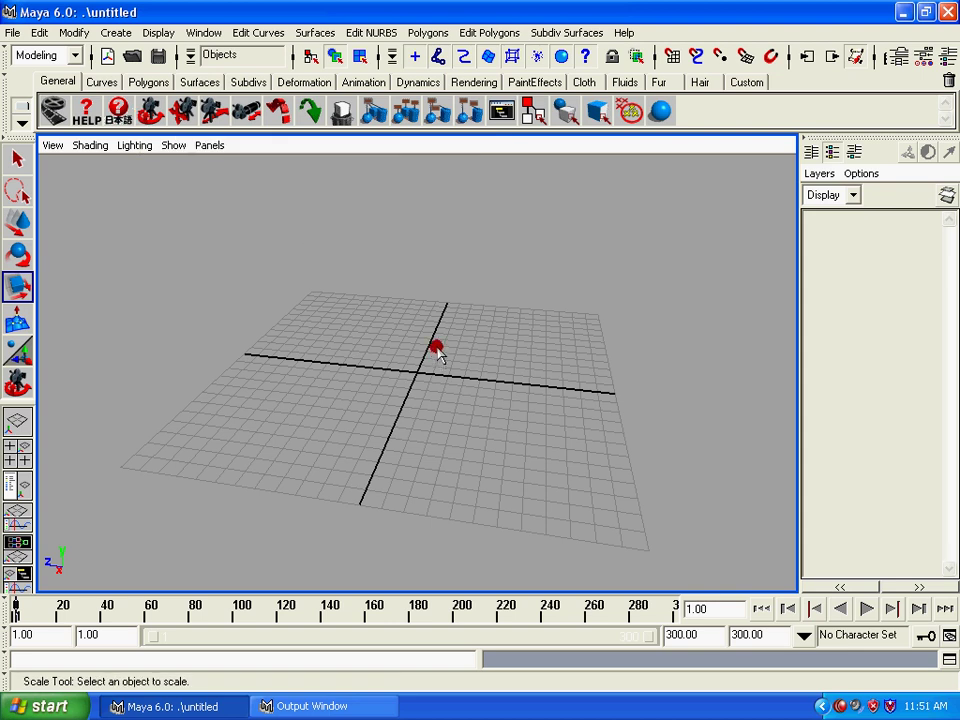
mouse_move(437, 350)
alt+mouse_down()
mouse_move(284, 344)
mouse_move(343, 360)
mouse_move(497, 356)
mouse_move(544, 330)
mouse_move(344, 368)
mouse_move(330, 364)
mouse_move(450, 347)
mouse_move(501, 326)
mouse_move(343, 350)
mouse_move(223, 317)
mouse_move(388, 334)
alt+mouse_up()
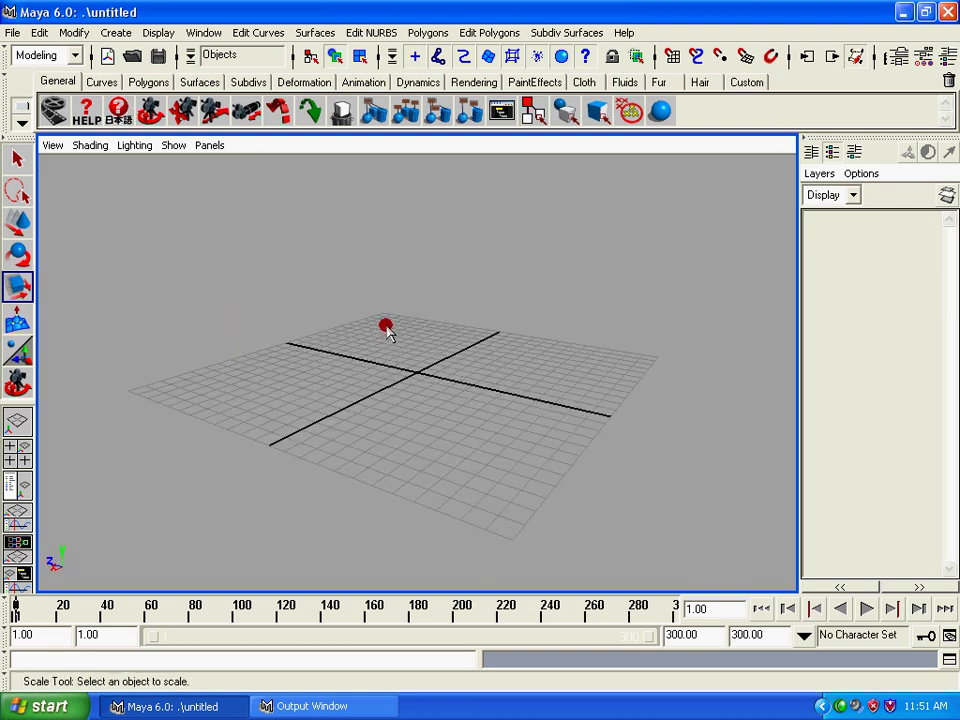
mouse_move(388, 330)
alt+middle_down()
mouse_move(390, 368)
mouse_move(240, 279)
mouse_move(522, 205)
mouse_move(617, 439)
mouse_move(298, 379)
mouse_move(384, 324)
mouse_move(412, 352)
alt+middle_up()
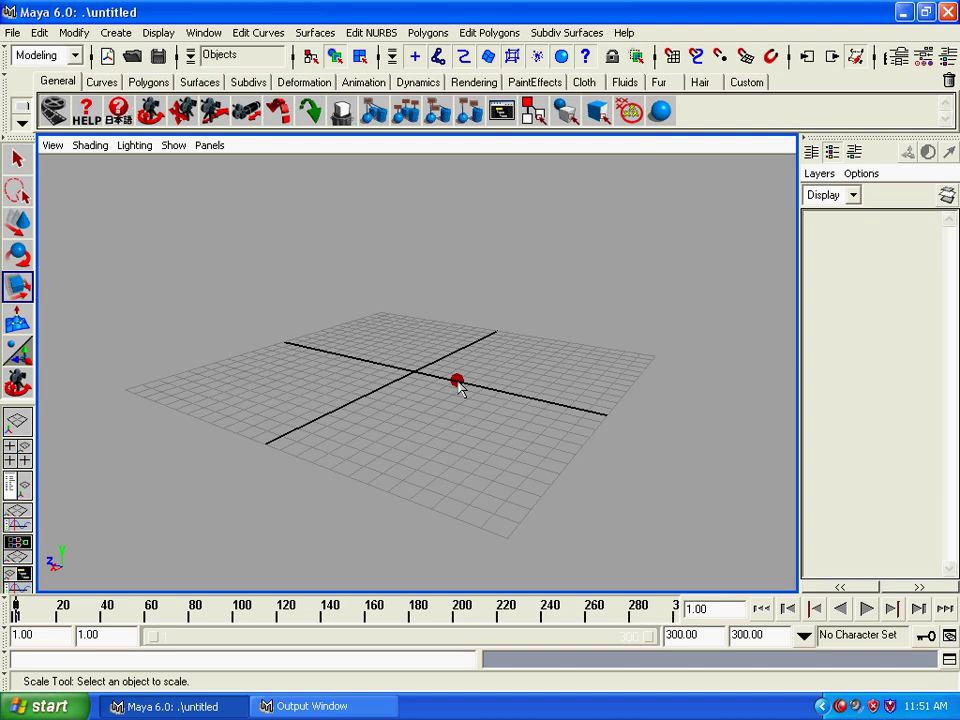
mouse_move(437, 360)
mouse_down()
mouse_move(551, 568)
mouse_move(422, 362)
mouse_move(493, 497)
mouse_move(406, 337)
mouse_up()
- Tumble and dolly the camera through low, flat and high oblique views of the grid
alt+right_drag(451, 422, 450, 467)
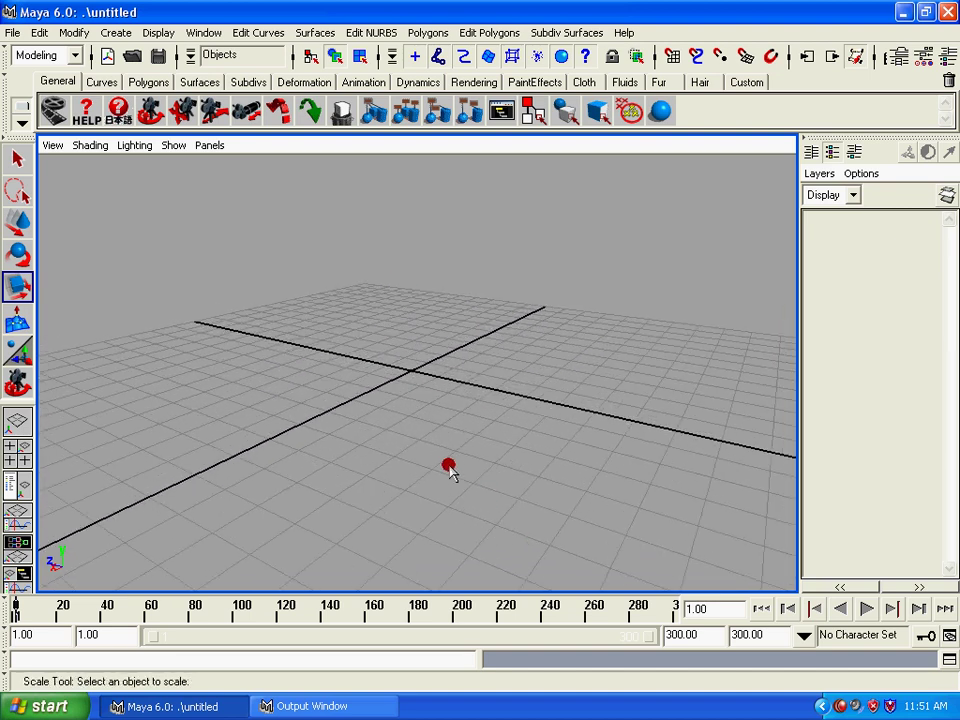
alt+drag(429, 454, 403, 461)
alt+right_drag(403, 461, 390, 383)
mouse_move(389, 378)
alt+mouse_down()
mouse_move(445, 402)
mouse_move(425, 398)
alt+mouse_up()
alt+drag(455, 487, 422, 461)
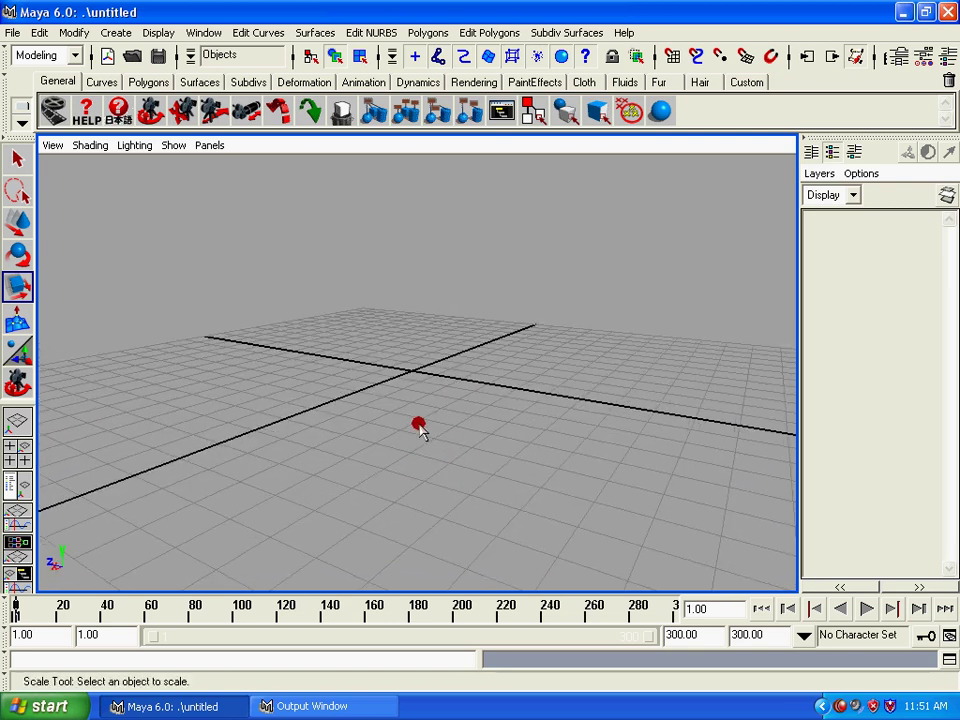
mouse_move(420, 426)
alt+right_down()
mouse_move(392, 454)
mouse_move(375, 425)
alt+right_up()
alt+drag(376, 427, 360, 421)
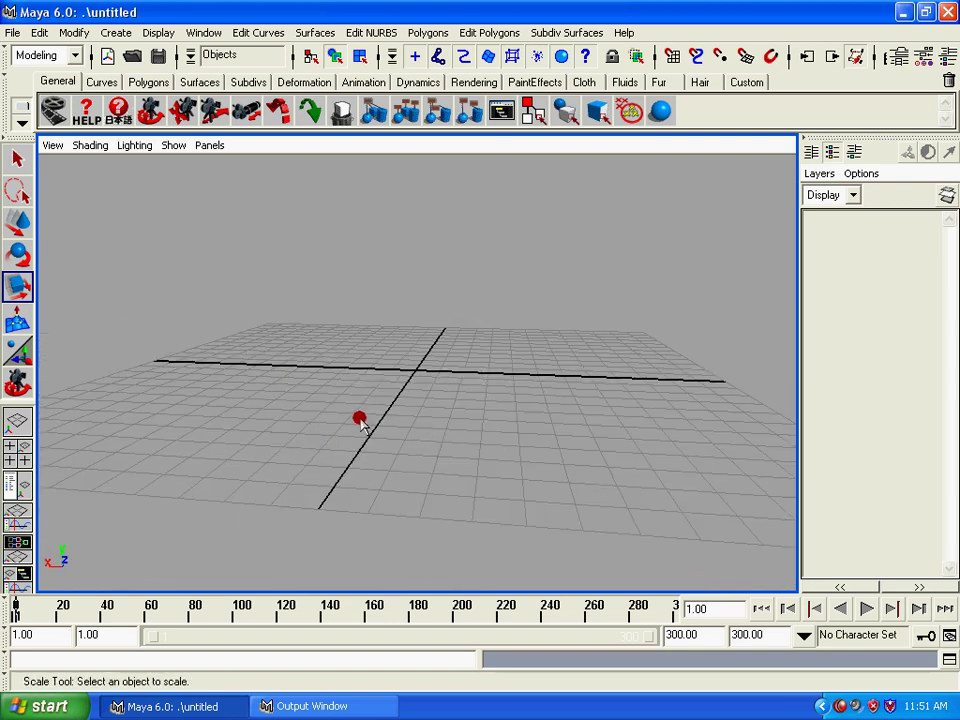
mouse_move(411, 399)
alt+mouse_down()
mouse_move(349, 444)
mouse_move(671, 420)
mouse_move(349, 422)
mouse_move(302, 392)
mouse_move(507, 429)
mouse_move(588, 418)
alt+mouse_up()
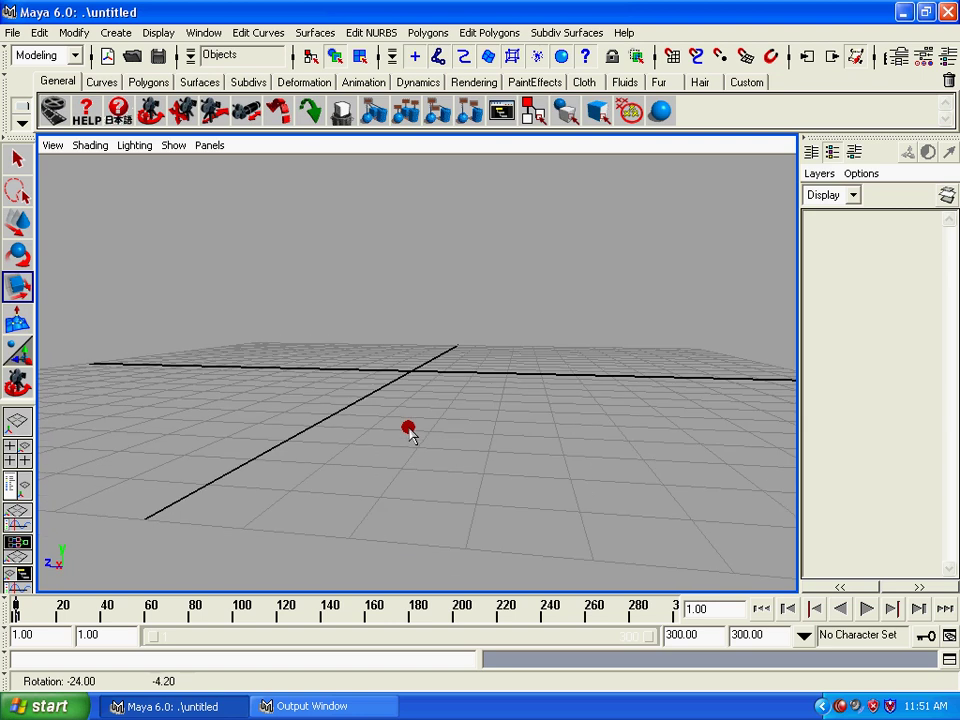
mouse_move(361, 441)
alt+mouse_down()
mouse_move(347, 439)
mouse_move(407, 446)
mouse_move(365, 450)
alt+mouse_up()
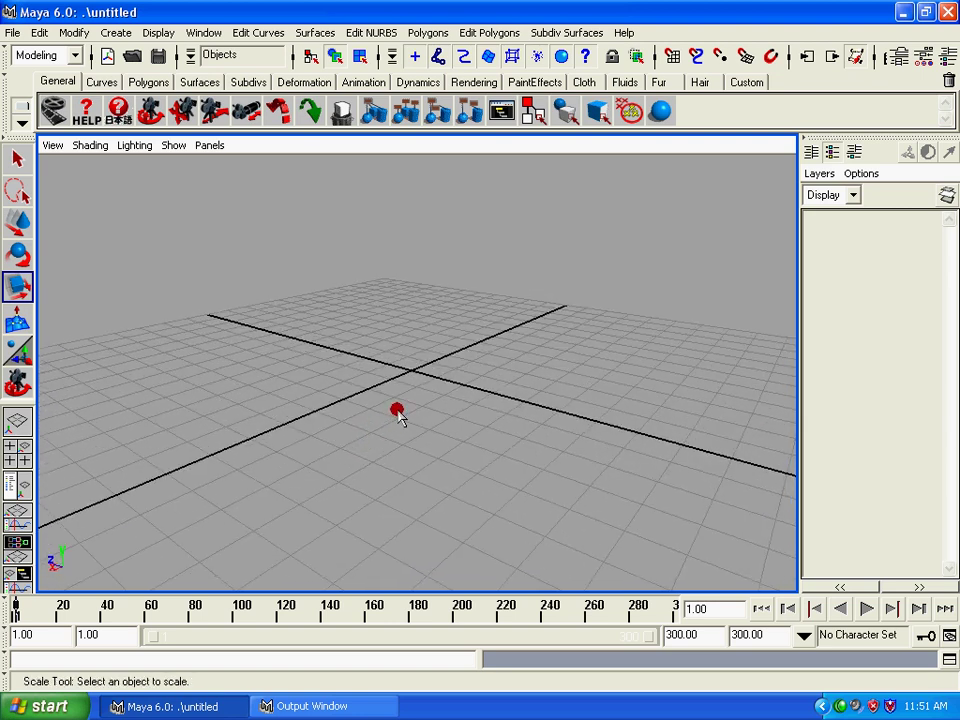
mouse_move(398, 414)
alt+right_down()
mouse_move(401, 429)
mouse_move(390, 392)
alt+right_up()
mouse_move(364, 407)
alt+mouse_down()
mouse_move(486, 417)
mouse_move(521, 407)
mouse_move(392, 435)
mouse_move(384, 426)
alt+mouse_up()
- Switch to the four-view layout and dolly and pan the top and front orthographic views
key(space)
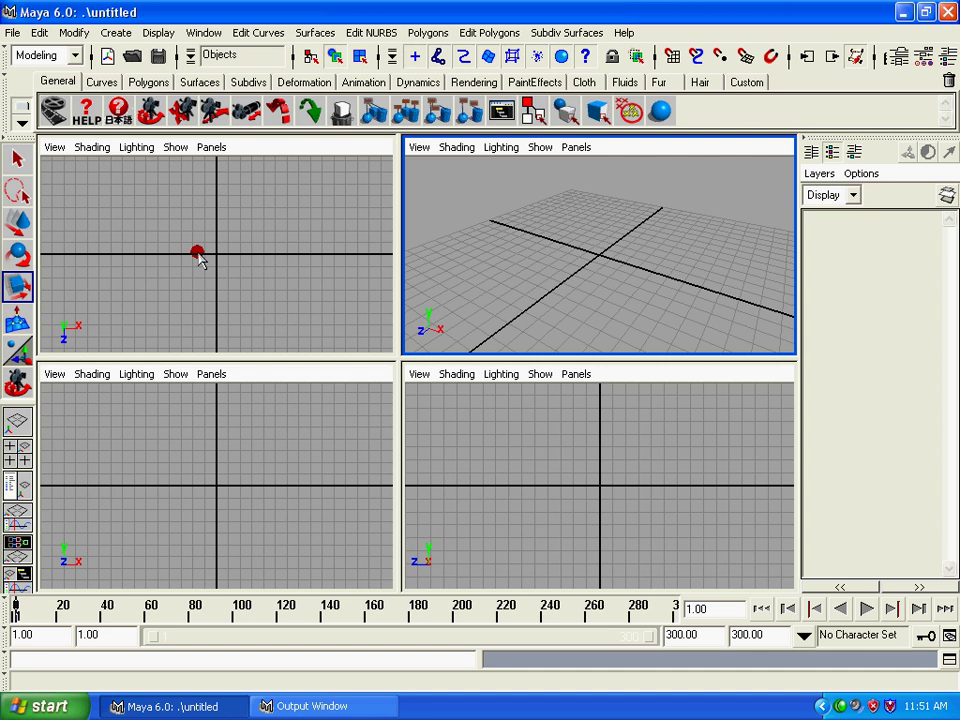
mouse_move(200, 258)
alt+right_down()
mouse_move(229, 321)
mouse_move(189, 171)
mouse_move(205, 238)
mouse_move(279, 368)
mouse_move(169, 360)
mouse_move(289, 674)
mouse_move(146, 377)
alt+right_up()
mouse_move(580, 470)
alt+right_down()
mouse_move(587, 482)
mouse_move(555, 411)
mouse_move(310, 503)
alt+right_up()
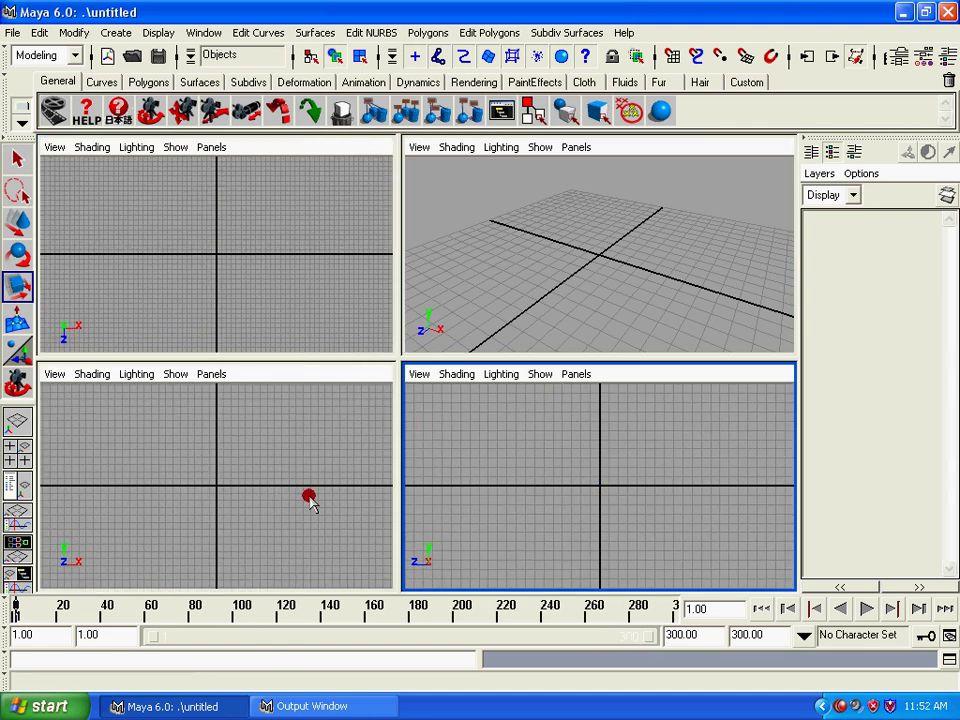
mouse_move(310, 503)
alt+middle_down()
mouse_move(291, 467)
mouse_move(300, 506)
mouse_move(158, 432)
mouse_move(248, 430)
alt+middle_up()
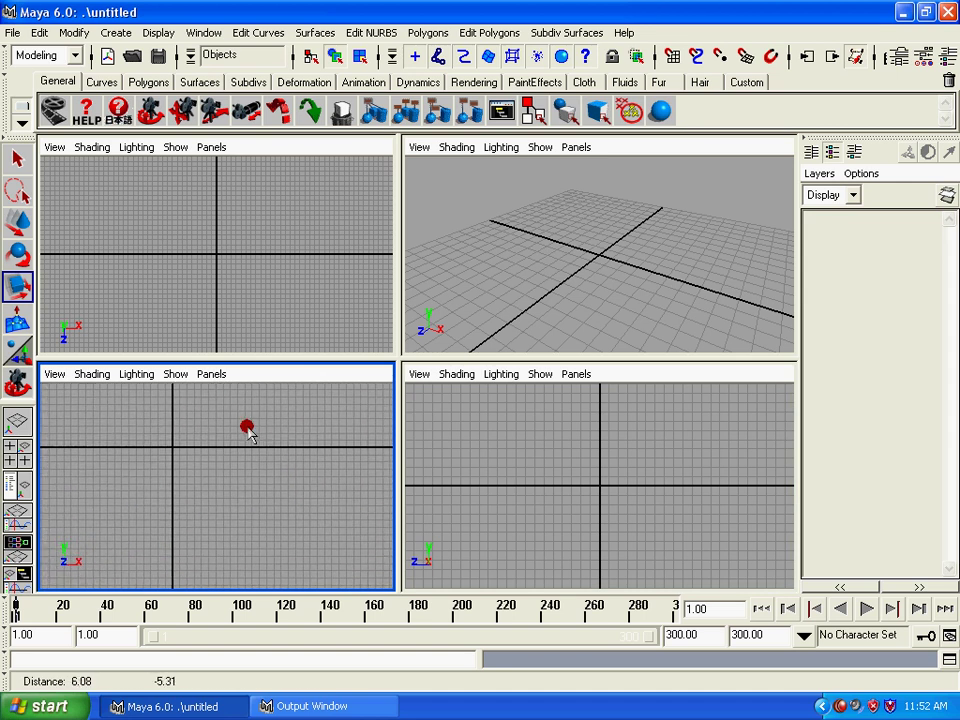
mouse_move(251, 425)
alt+right_down()
mouse_move(328, 540)
mouse_move(243, 428)
alt+right_up()
alt+drag(243, 425, 243, 437)
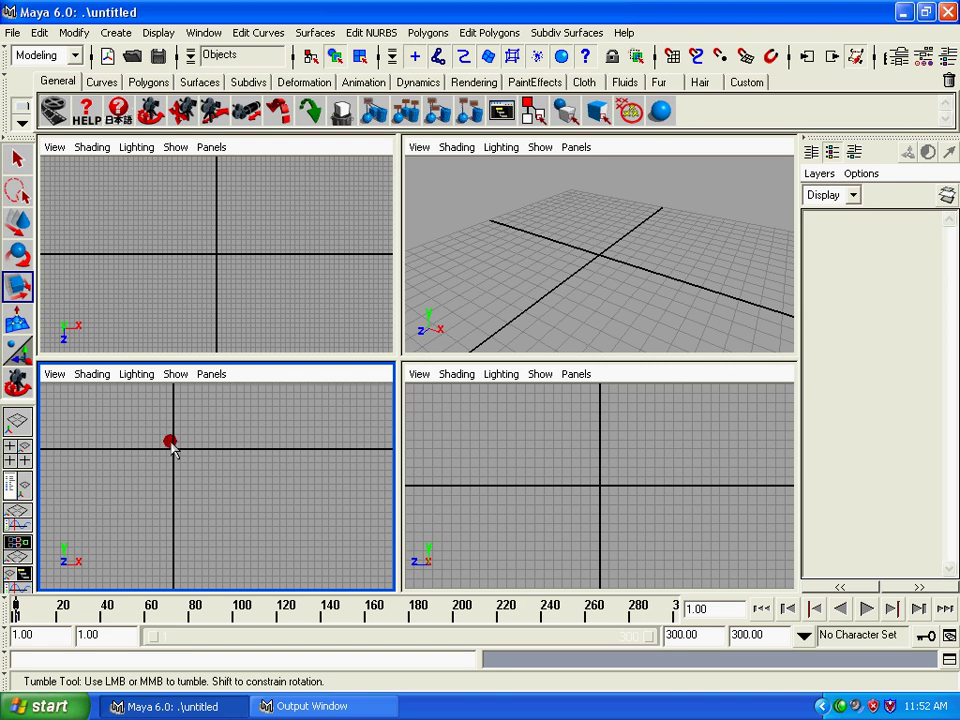
alt+drag(262, 458, 262, 463)
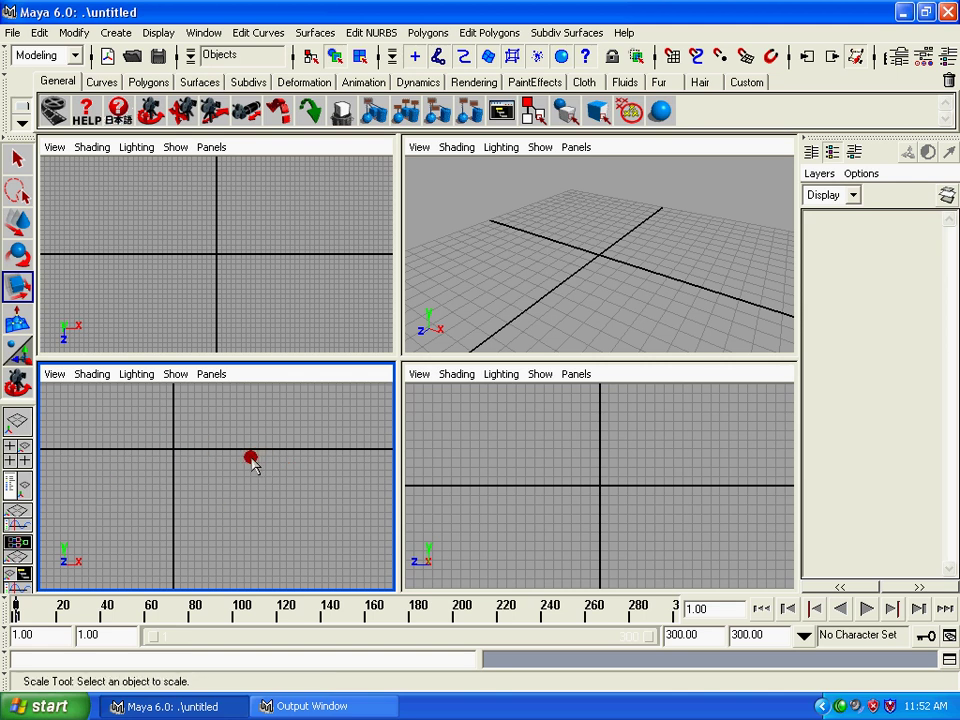
- Tumble the perspective view, then pan and zoom the front view
mouse_move(622, 286)
alt+mouse_down()
mouse_move(619, 272)
mouse_move(482, 255)
mouse_move(676, 289)
mouse_move(585, 285)
mouse_move(583, 533)
alt+mouse_up()
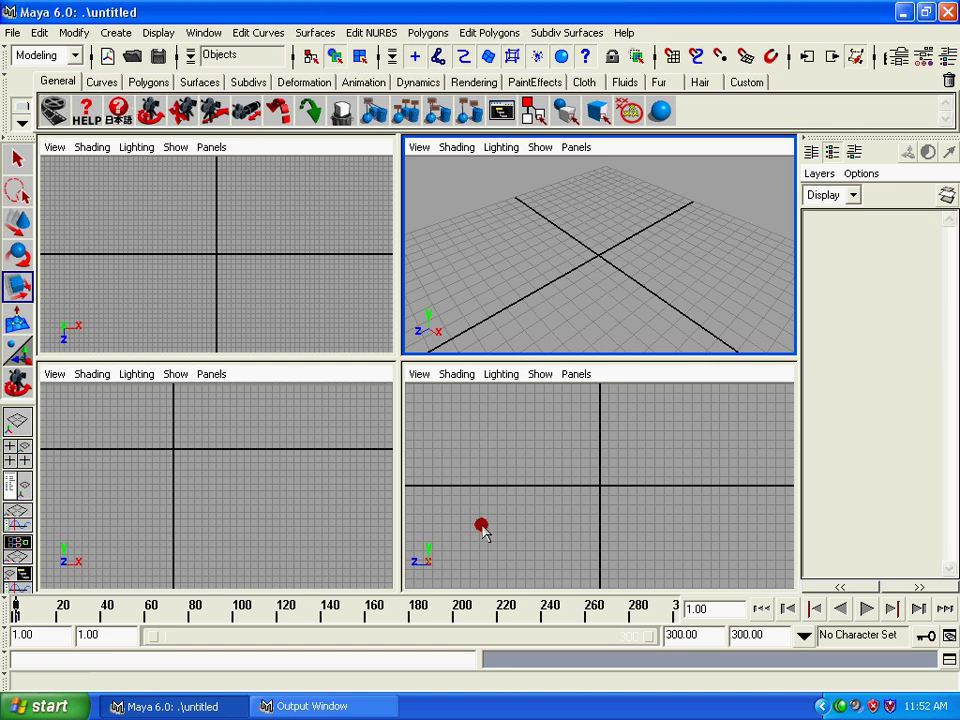
mouse_move(155, 485)
alt+middle_down()
mouse_move(182, 469)
mouse_move(195, 521)
mouse_move(183, 490)
alt+middle_up()
mouse_move(183, 490)
alt+right_down()
mouse_move(279, 572)
mouse_move(189, 403)
mouse_move(283, 512)
alt+right_up()
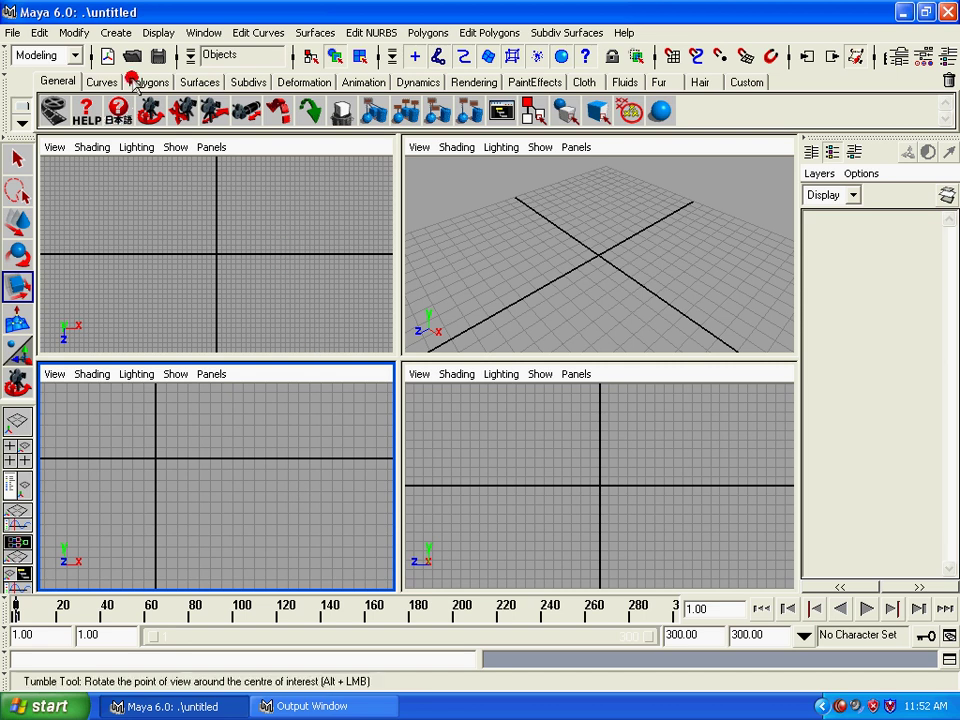
- Turn on Heads Up Display Camera Names so panels show top, persp, front and side
click(158, 32)
mouse_move(195, 77)
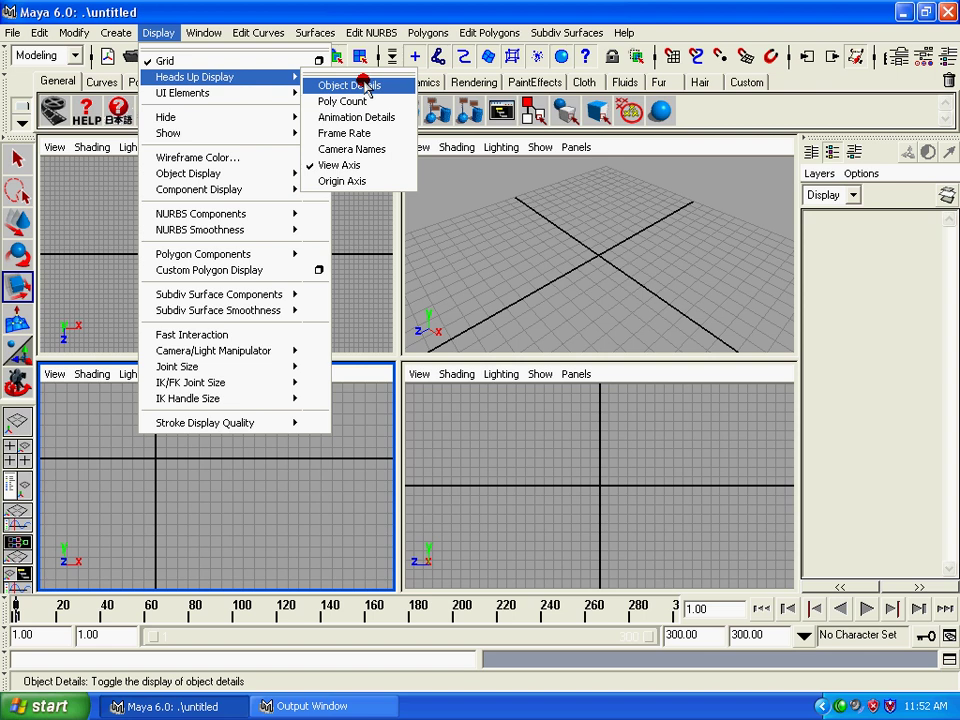
click(364, 149)
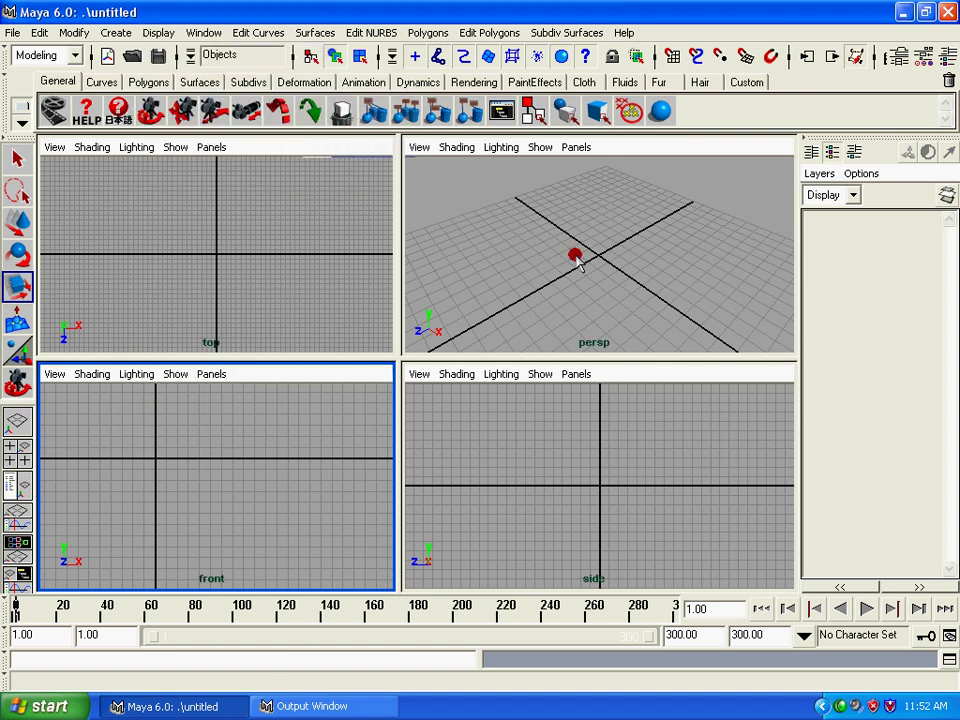